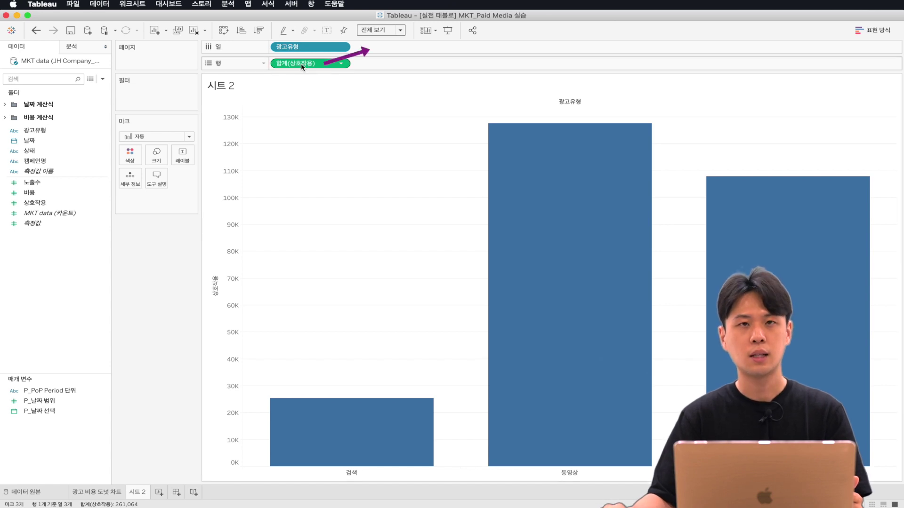
Step: Move the sum of 상호작용 from rows to columns, after 광고유형, to make the bars horizontal
{"action": "left_click_drag", "start_coordinate": [301, 63], "coordinate": [371, 47]}
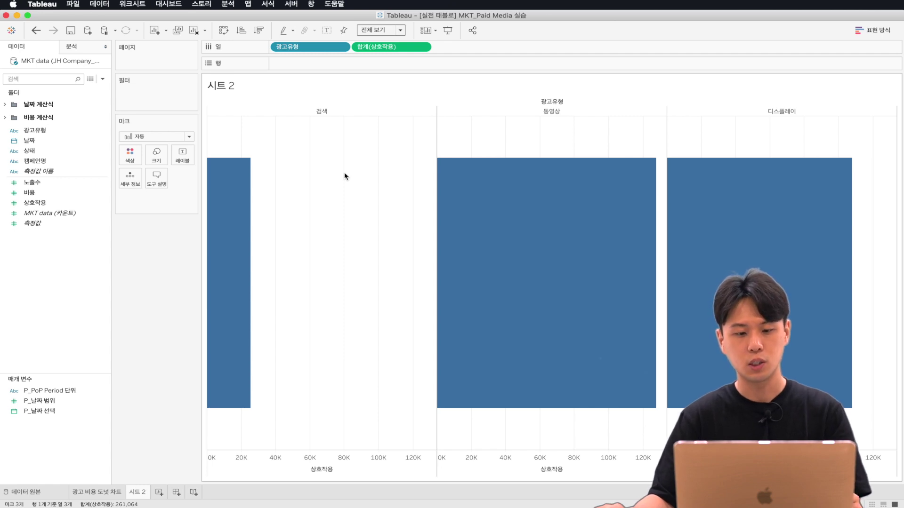
{"action": "mouse_move", "coordinate": [244, 188]}
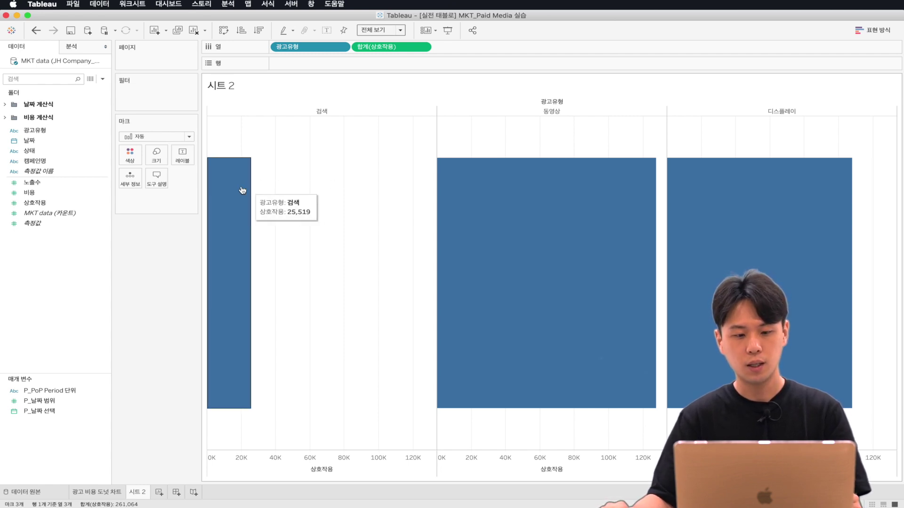
{"action": "mouse_move", "coordinate": [735, 201]}
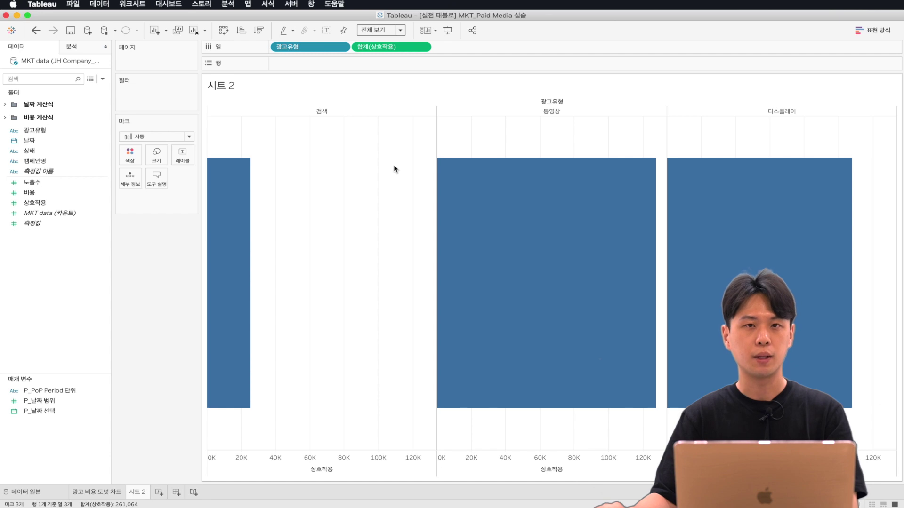
Step: Color the bars by 광고유형 and give them a purple border
{"action": "left_click", "coordinate": [65, 131]}
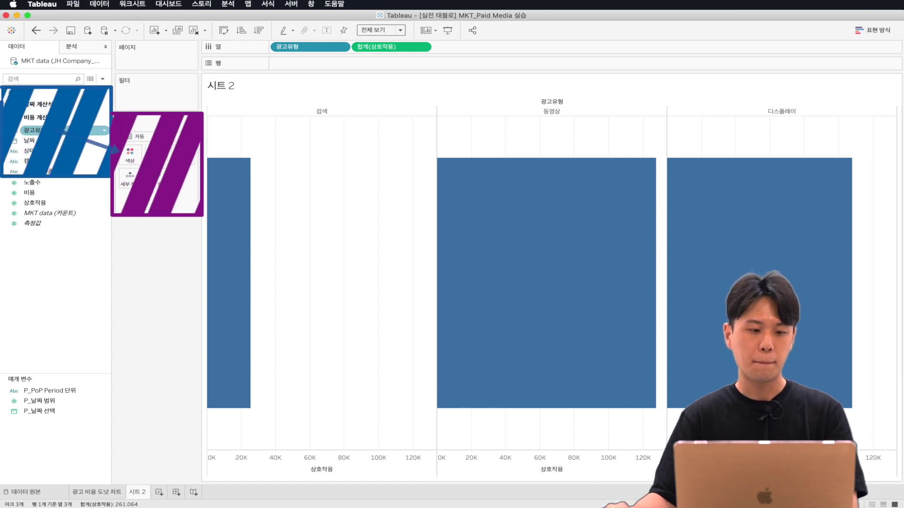
{"action": "left_click_drag", "start_coordinate": [45, 131], "coordinate": [122, 153]}
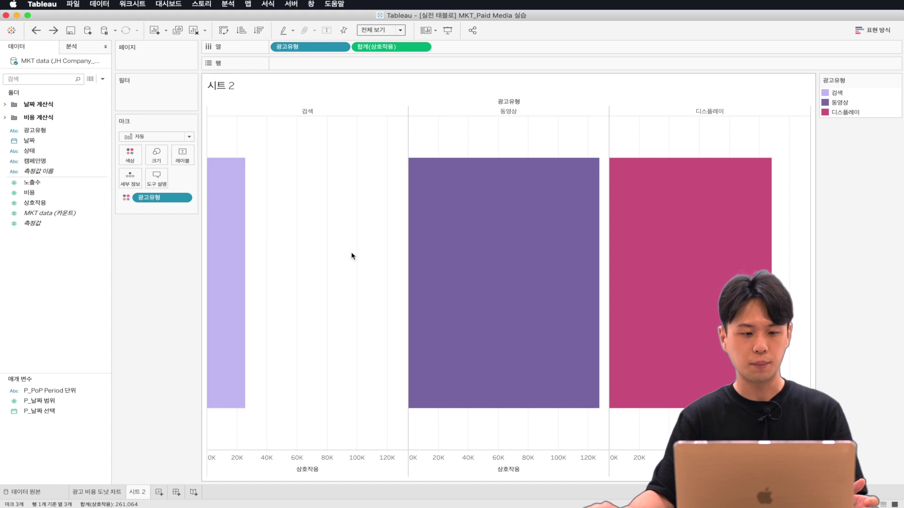
{"action": "left_click", "coordinate": [131, 156]}
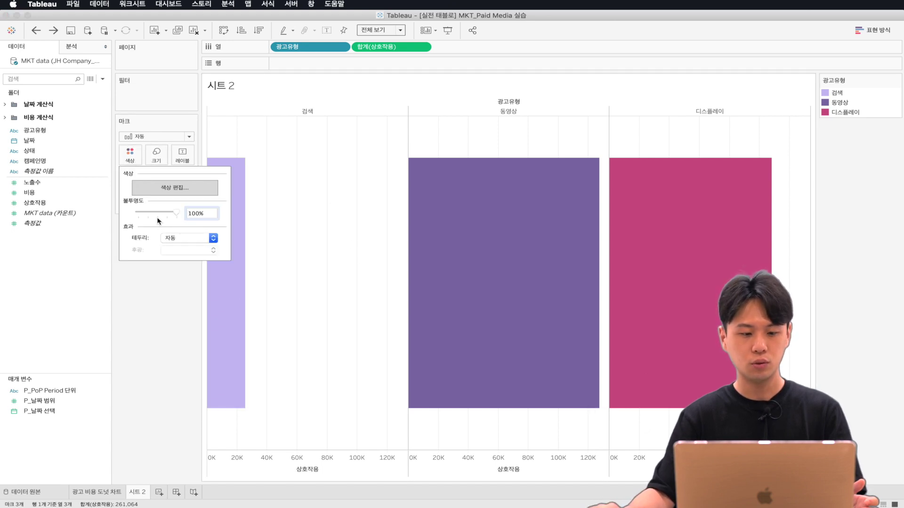
{"action": "left_click", "coordinate": [188, 237]}
{"action": "left_click", "coordinate": [168, 331]}
{"action": "left_click", "coordinate": [135, 327]}
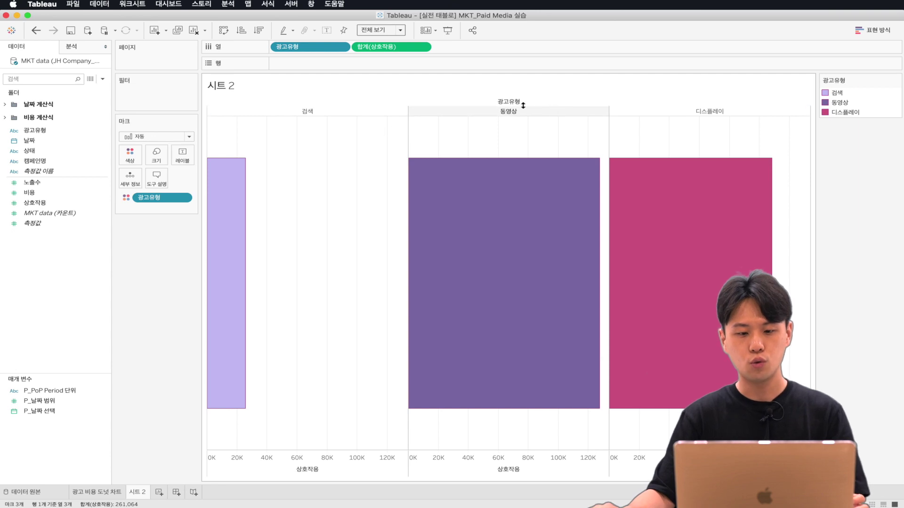
Step: Hide the 광고유형 column headers and the 상호작용 axis header
{"action": "mouse_move", "coordinate": [686, 129]}
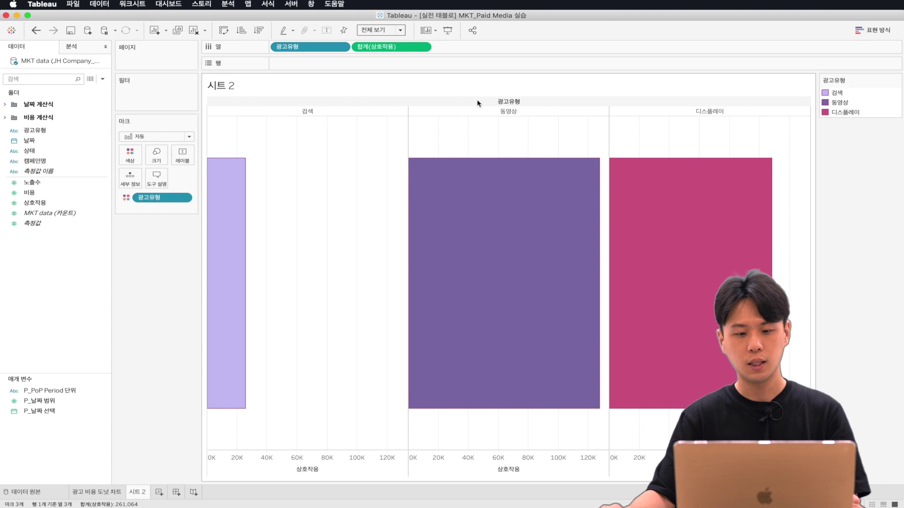
{"action": "right_click", "coordinate": [377, 112]}
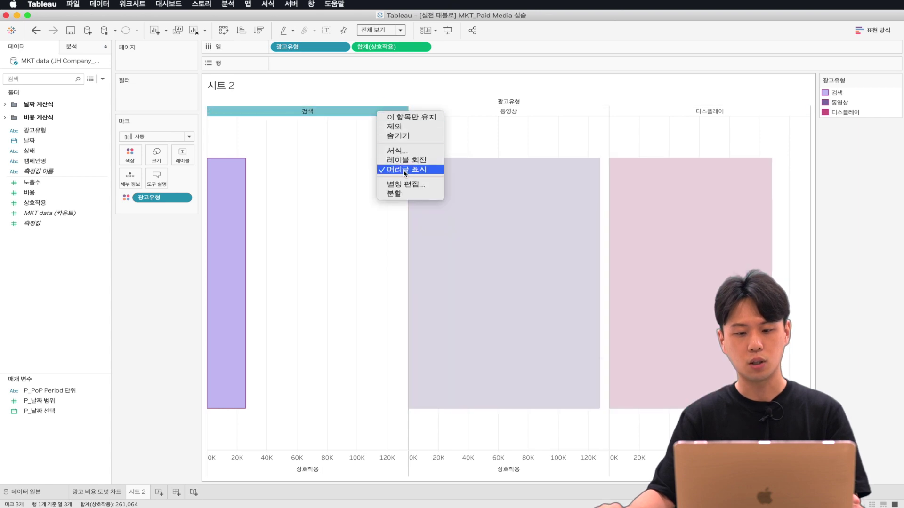
{"action": "left_click", "coordinate": [403, 170]}
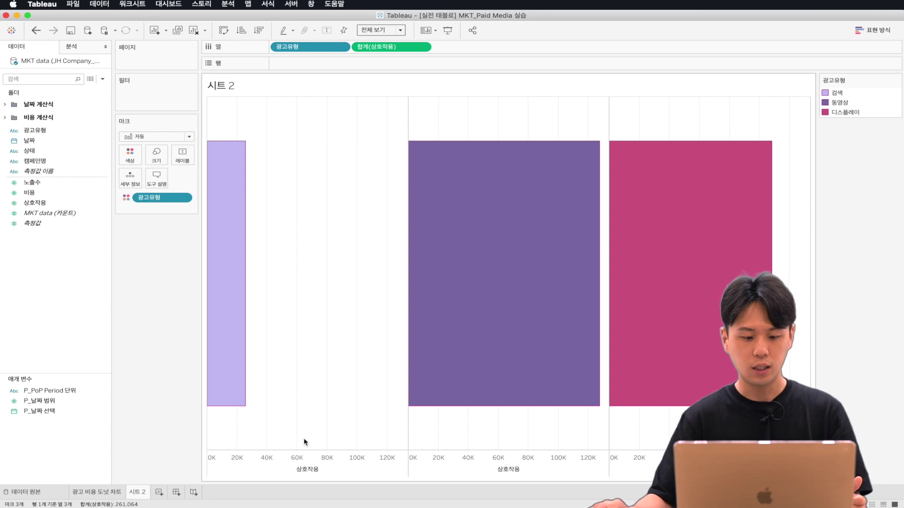
{"action": "left_click", "coordinate": [274, 465]}
{"action": "right_click", "coordinate": [275, 465]}
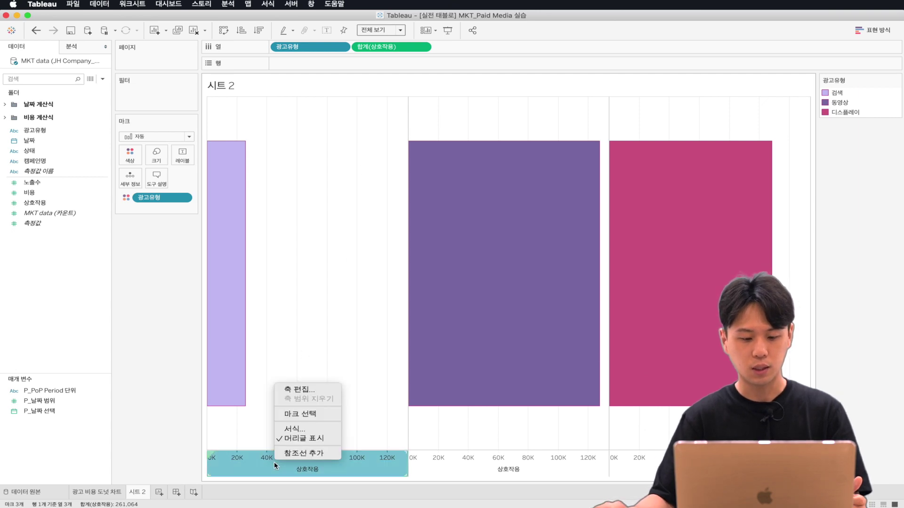
{"action": "left_click", "coordinate": [301, 439]}
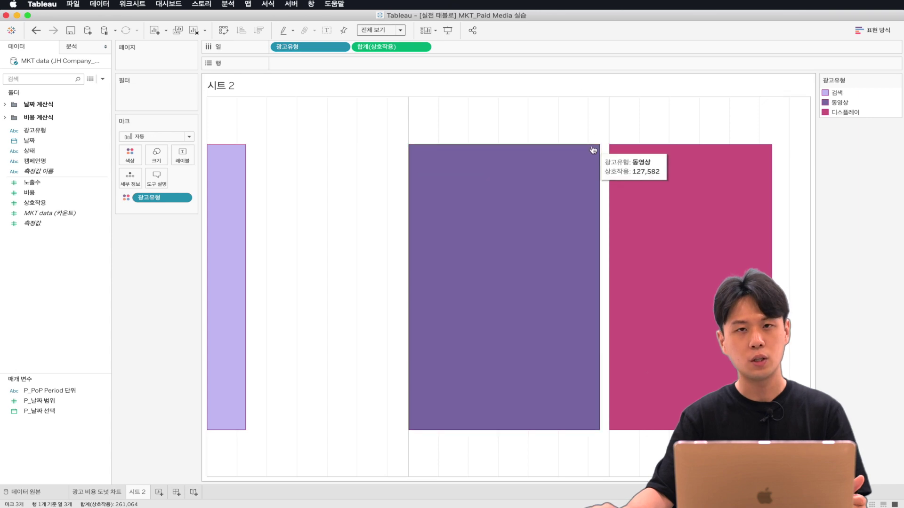
Step: Format the chart's column lines so that the grid lines (격자선) are set to 없음
{"action": "mouse_move", "coordinate": [563, 124]}
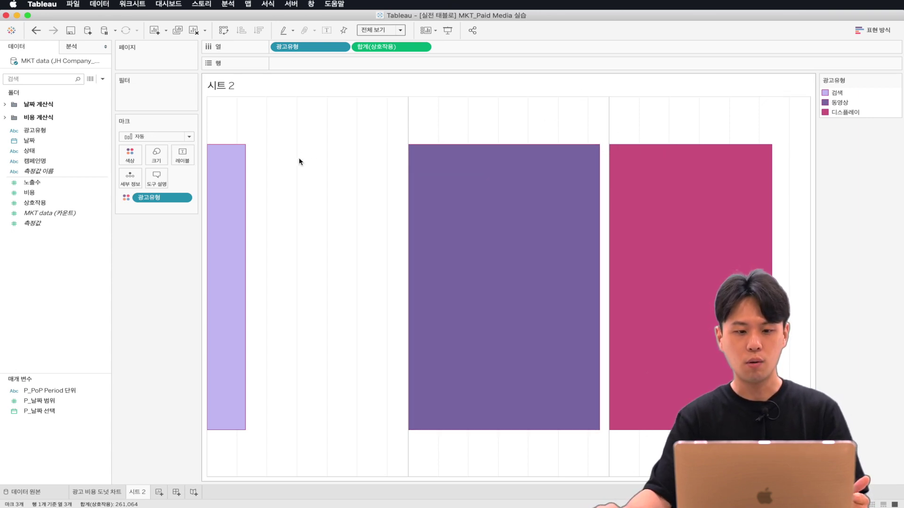
{"action": "right_click", "coordinate": [320, 179]}
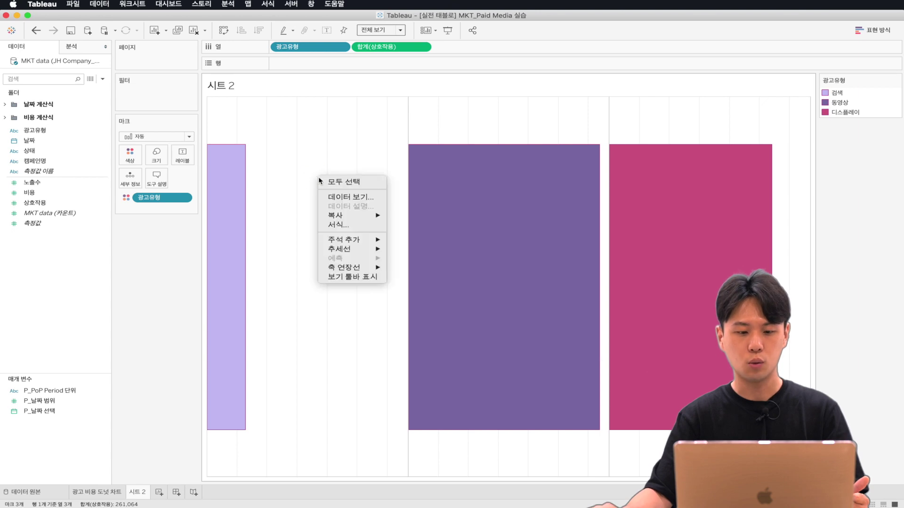
{"action": "left_click", "coordinate": [348, 227]}
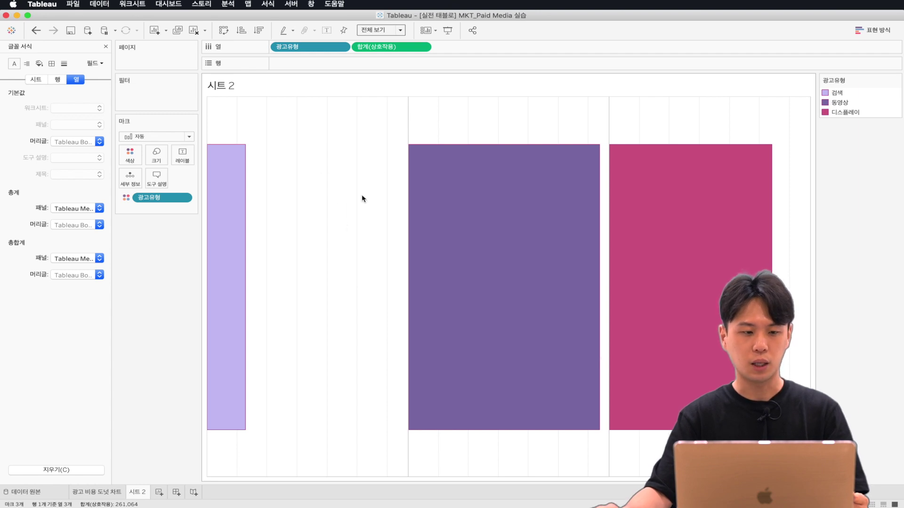
{"action": "left_click", "coordinate": [64, 64]}
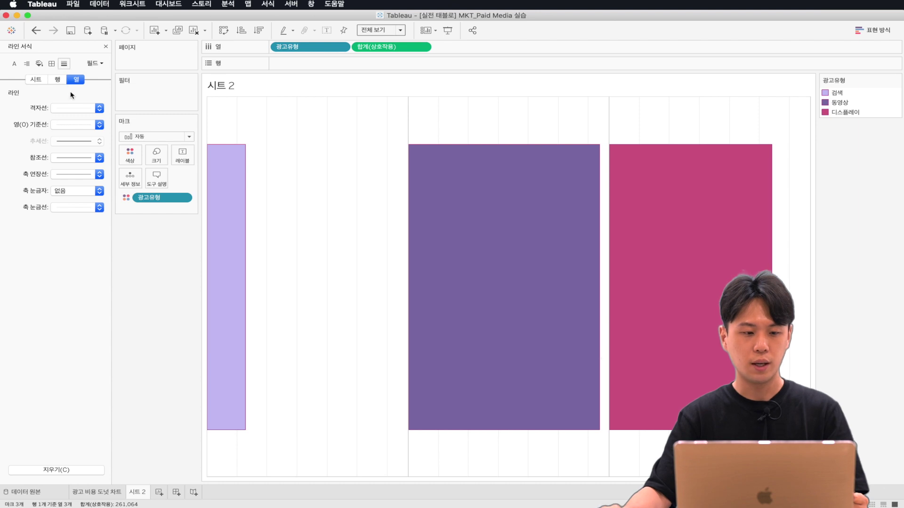
{"action": "left_click", "coordinate": [70, 110]}
{"action": "left_click", "coordinate": [66, 121]}
{"action": "left_click", "coordinate": [66, 125]}
{"action": "left_click", "coordinate": [33, 132]}
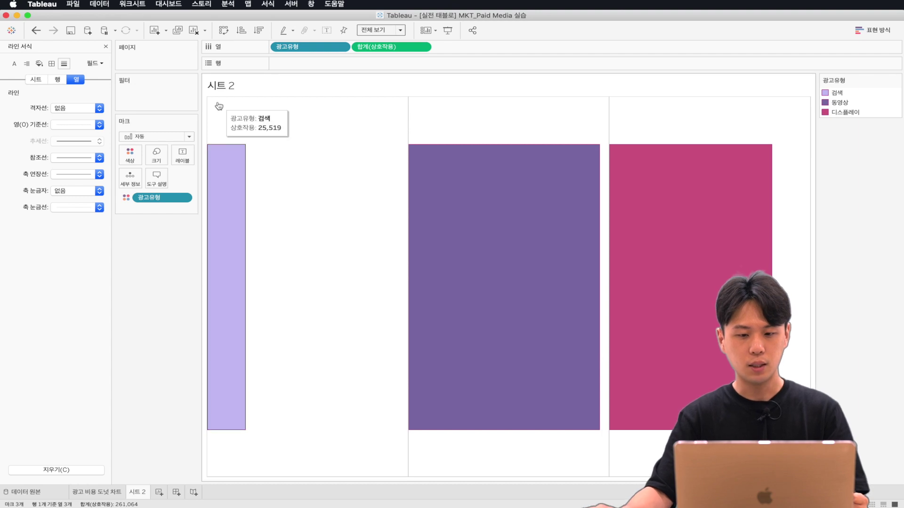
Step: In the sheet's border formatting, set both the pane and header row dividers (행 구분선) to 없음
{"action": "left_click", "coordinate": [51, 63]}
{"action": "left_click", "coordinate": [36, 79]}
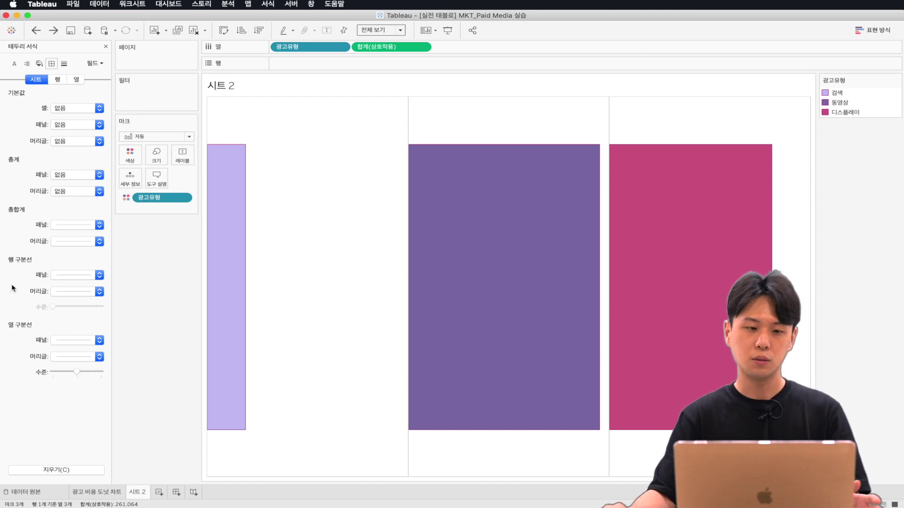
{"action": "left_click", "coordinate": [70, 275]}
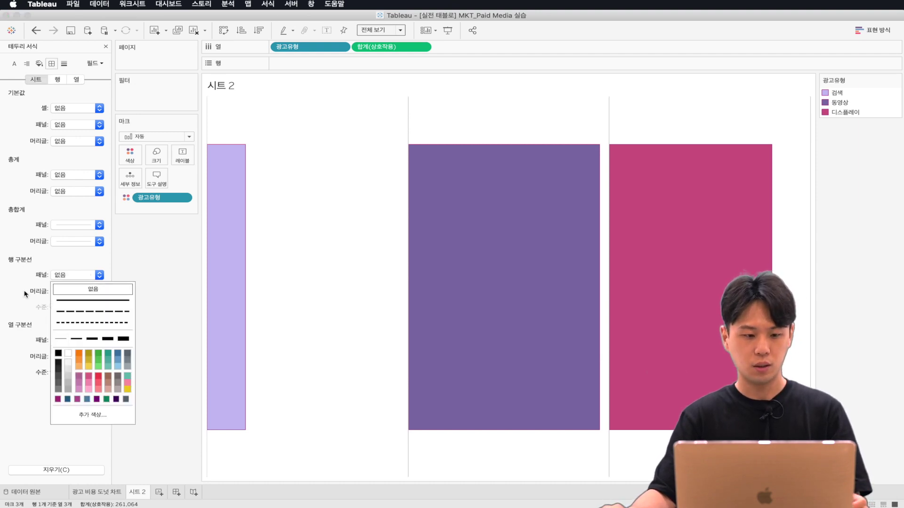
{"action": "left_click", "coordinate": [24, 293]}
{"action": "left_click", "coordinate": [58, 292]}
{"action": "left_click", "coordinate": [80, 291]}
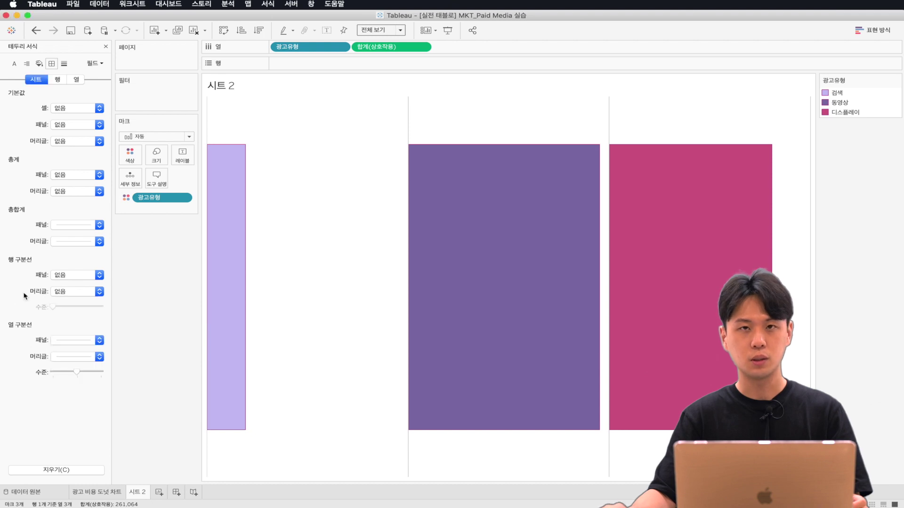
Step: Format the column divider (열 구분선) of the panes as a second-thinnest magenta line and close the formatting
{"action": "left_click", "coordinate": [69, 340]}
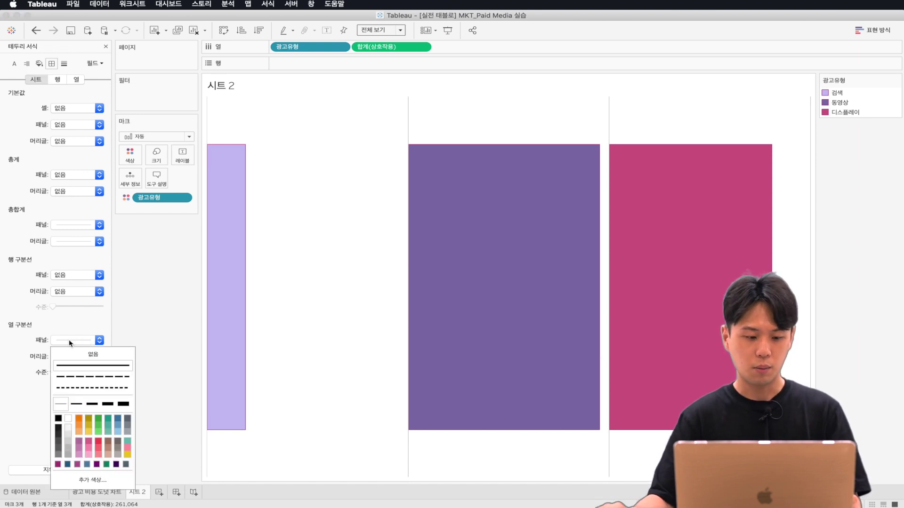
{"action": "left_click", "coordinate": [76, 404]}
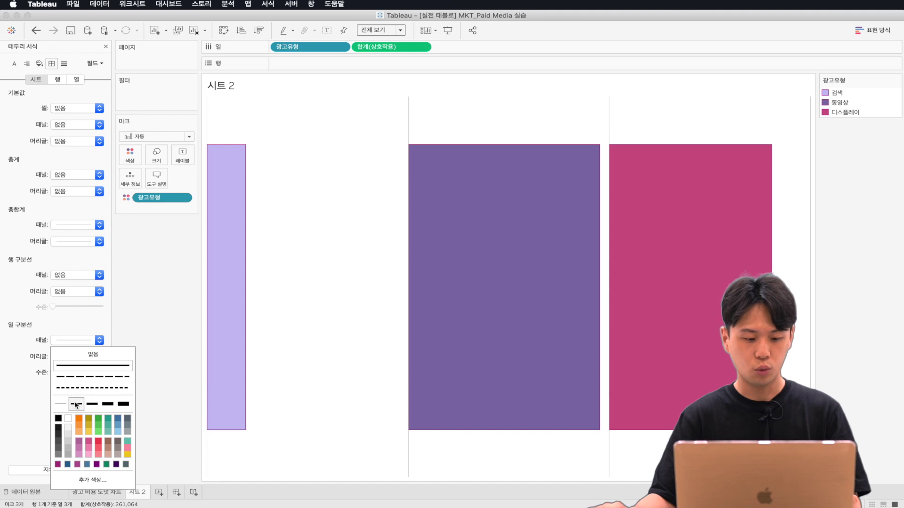
{"action": "left_click", "coordinate": [58, 465]}
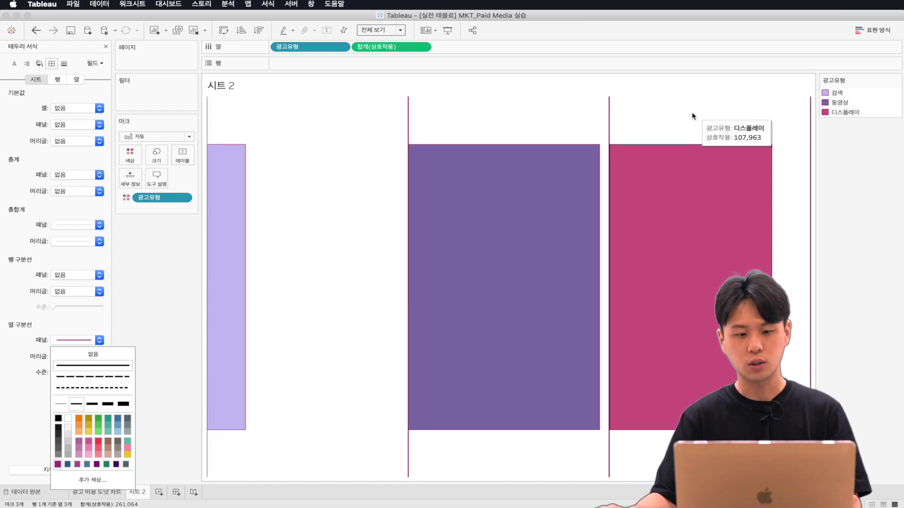
{"action": "left_click", "coordinate": [106, 47]}
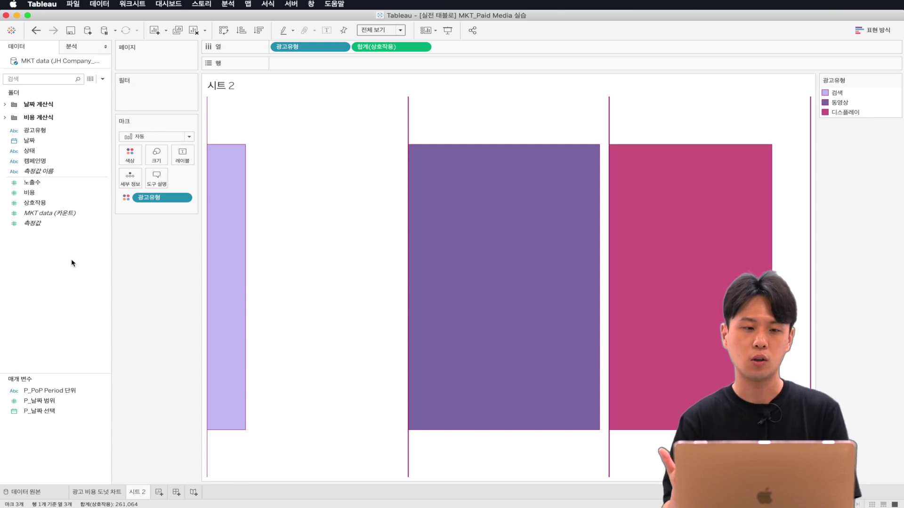
Step: Examine the existing parameters P_PoP Period 단위, P_날짜 범위 and P_날짜 선택
{"action": "left_click", "coordinate": [53, 411]}
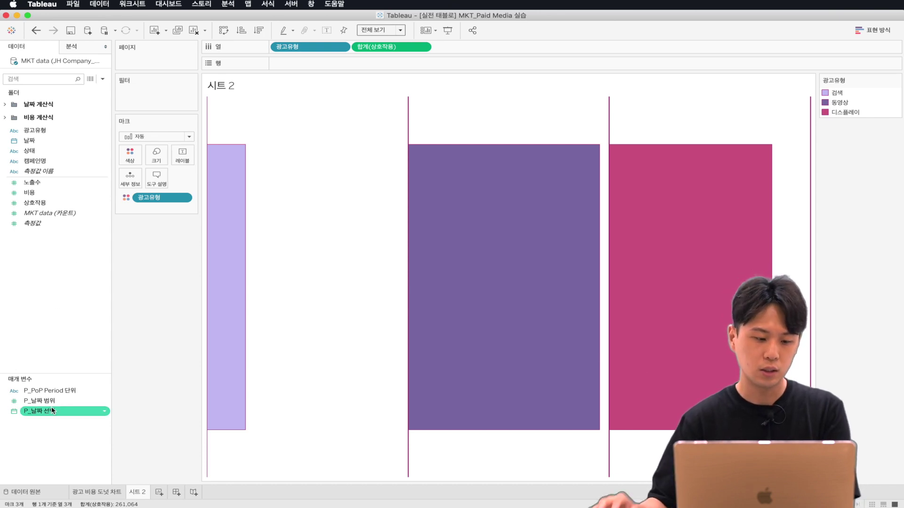
{"action": "left_click", "coordinate": [61, 403]}
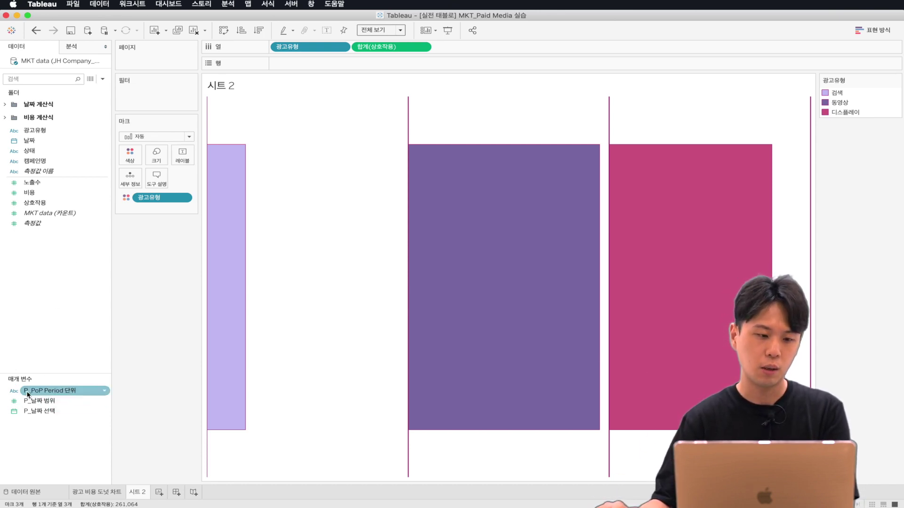
{"action": "left_click", "coordinate": [15, 412]}
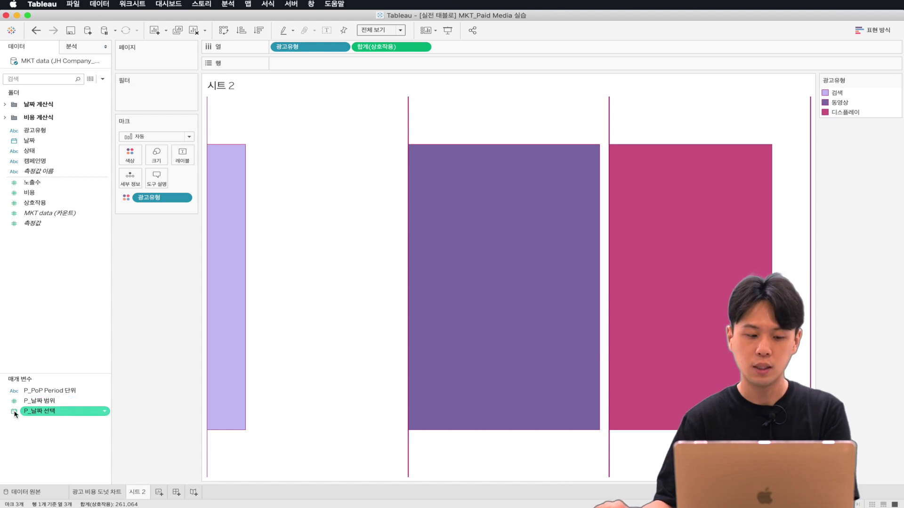
{"action": "left_click", "coordinate": [57, 426]}
{"action": "left_click", "coordinate": [25, 401]}
{"action": "left_click", "coordinate": [28, 412]}
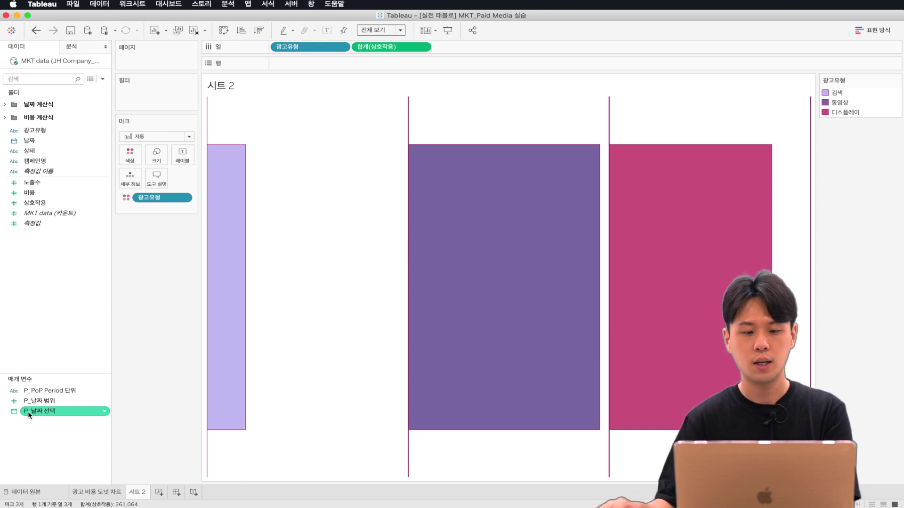
{"action": "left_click", "coordinate": [309, 349]}
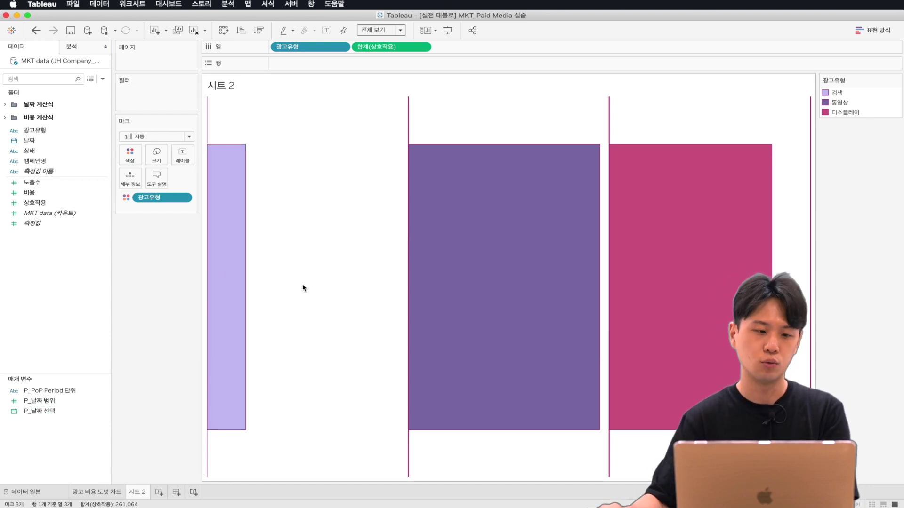
Step: Expand the 비용 계산식 folder and examine its selected-date, selected-period and previous-period cost calculations
{"action": "left_click", "coordinate": [8, 120]}
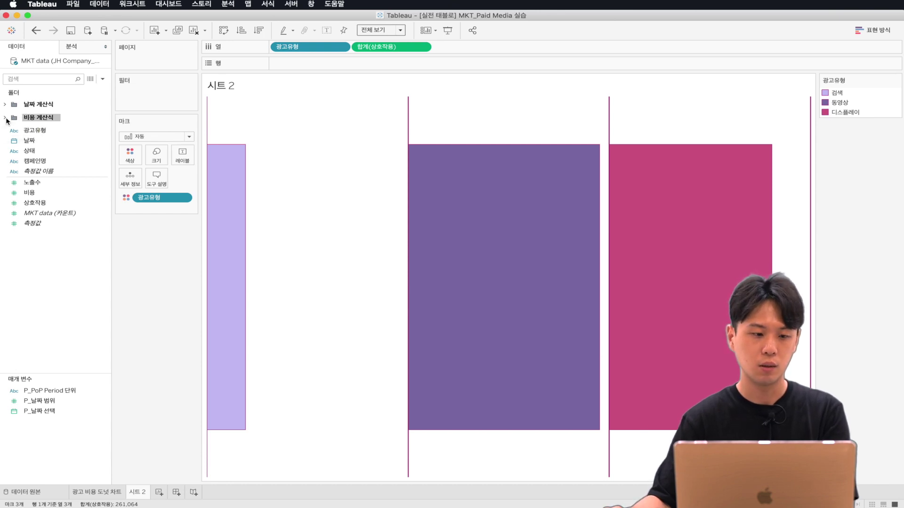
{"action": "left_click", "coordinate": [6, 118]}
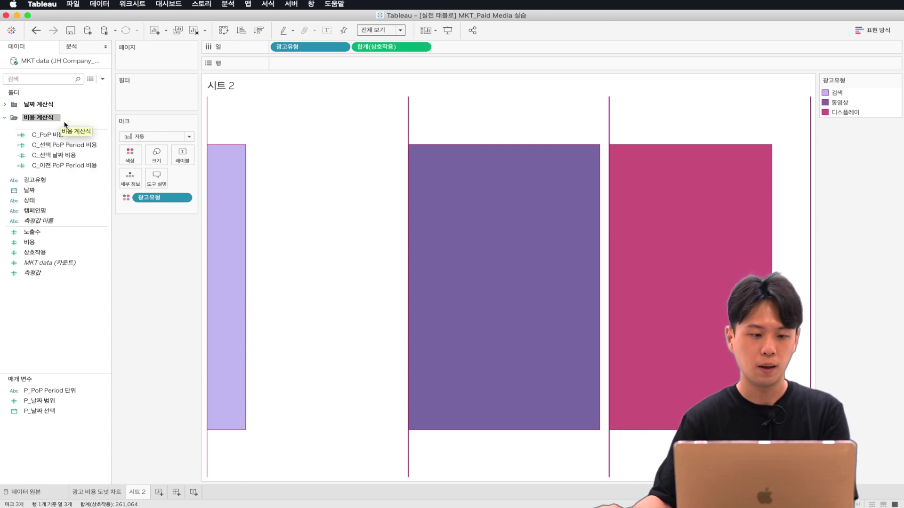
{"action": "left_click", "coordinate": [57, 156]}
{"action": "left_click", "coordinate": [66, 146]}
{"action": "left_click", "coordinate": [65, 166]}
{"action": "left_click", "coordinate": [81, 145], "text": "super"}
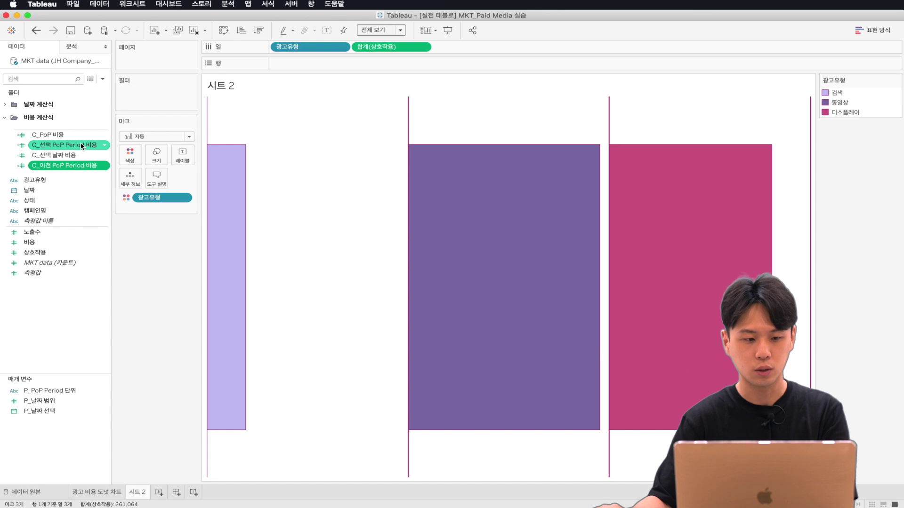
Step: Duplicate all four calculations in the 비용 계산식 folder, from C_PoP 비용 through C_이전 PoP Period 비용
{"action": "left_click", "coordinate": [67, 136]}
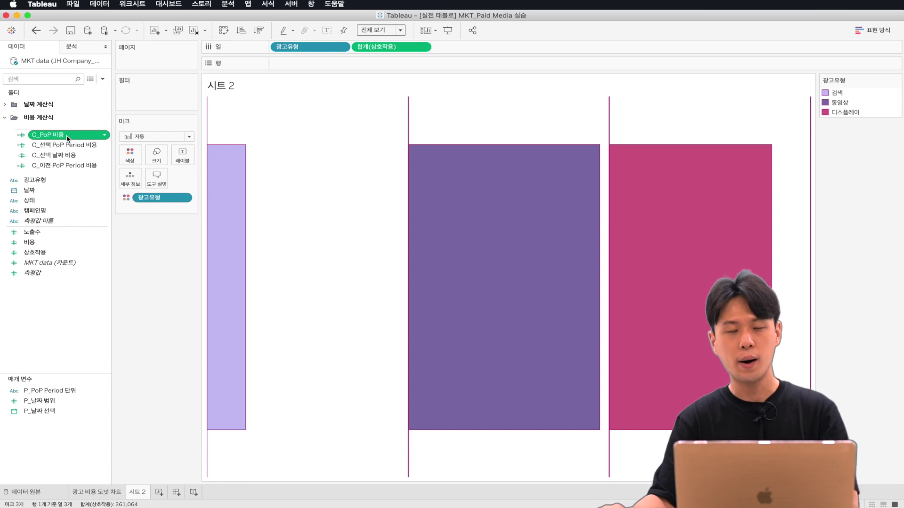
{"action": "left_click", "coordinate": [69, 165], "text": "shift"}
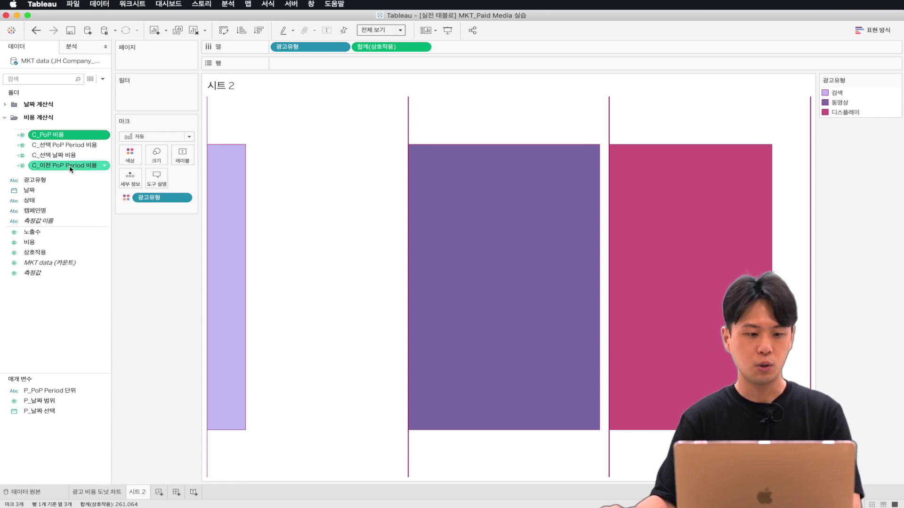
{"action": "right_click", "coordinate": [70, 155]}
{"action": "left_click", "coordinate": [90, 185]}
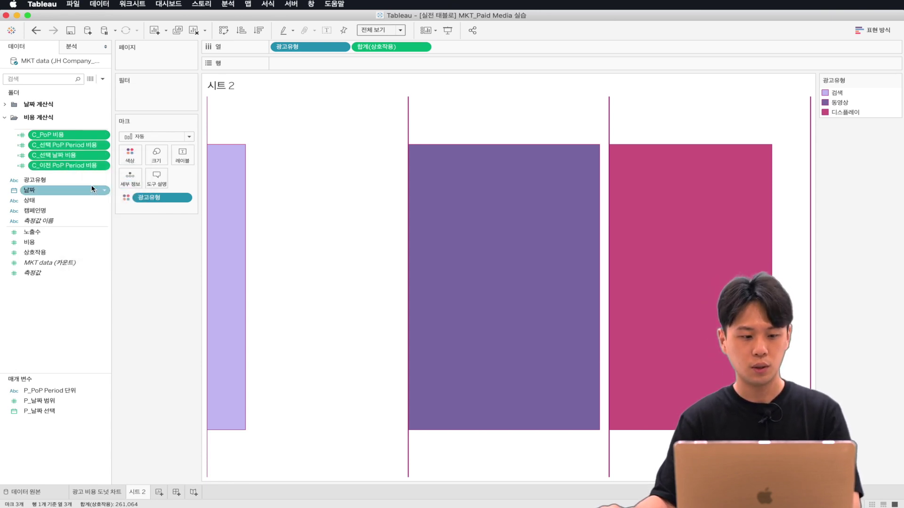
Step: Group the four duplicated calculations into a new folder named 상호작용 계산식
{"action": "right_click", "coordinate": [79, 236]}
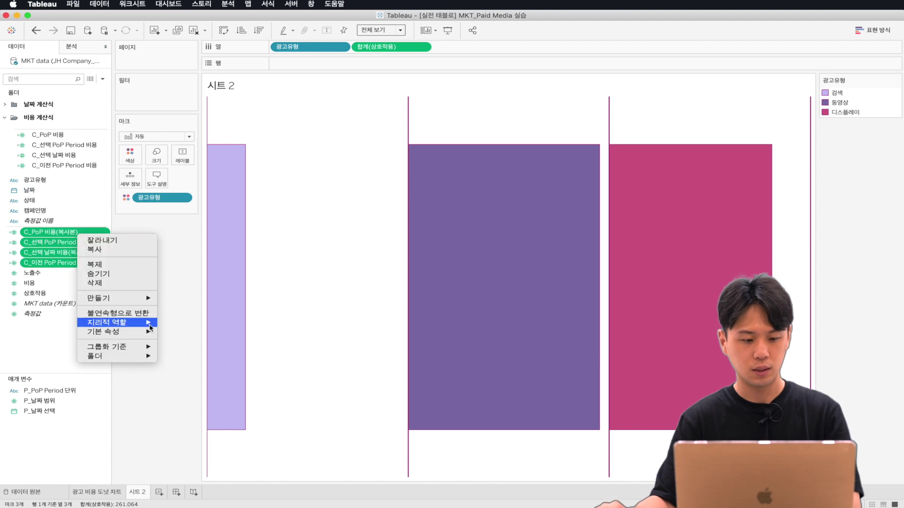
{"action": "mouse_move", "coordinate": [136, 356]}
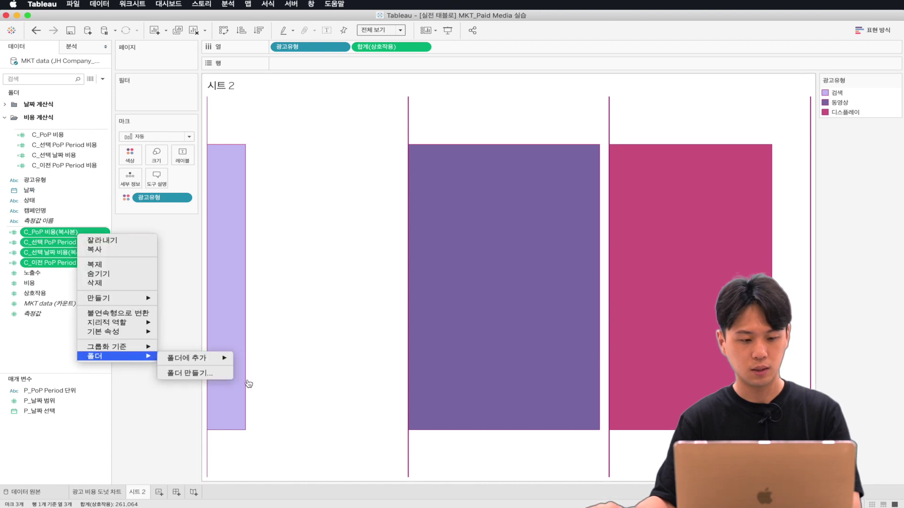
{"action": "left_click", "coordinate": [205, 371]}
{"action": "type", "text": "상호작ㅇ"}
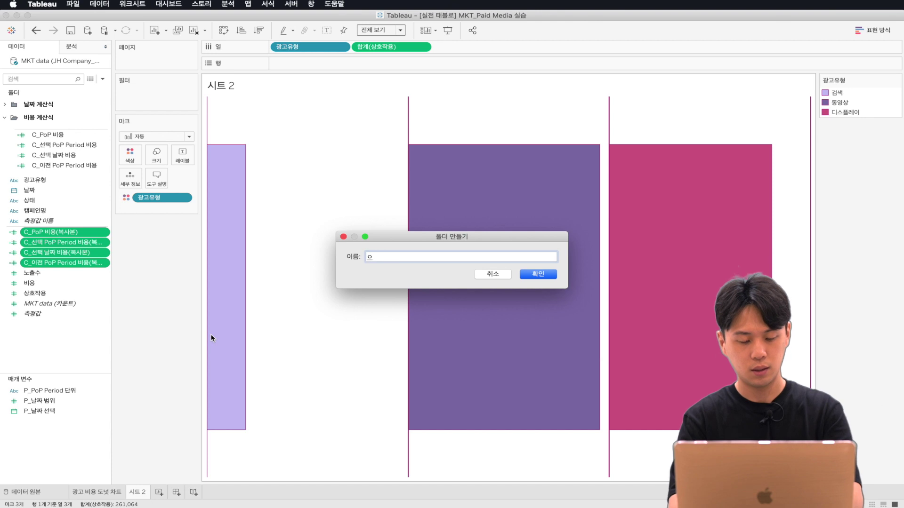
{"action": "type", "text": "용 겟"}
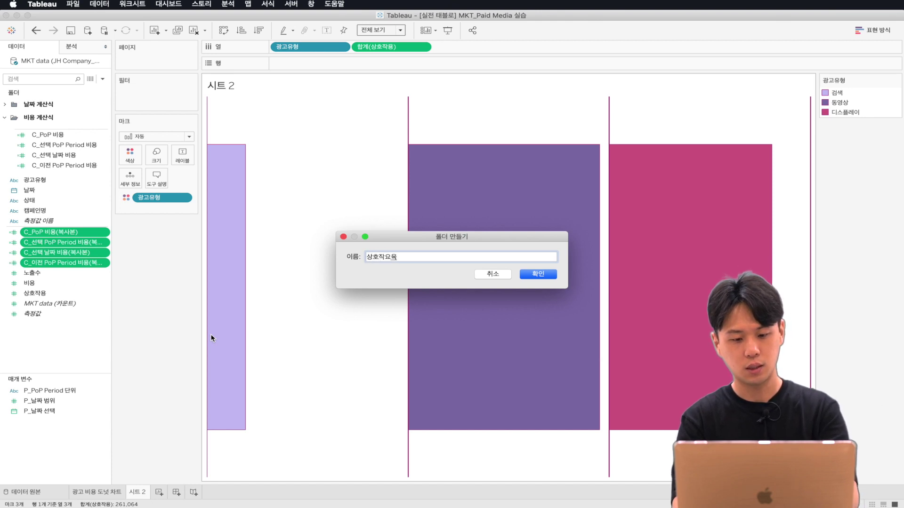
{"action": "type", "text": "산식"}
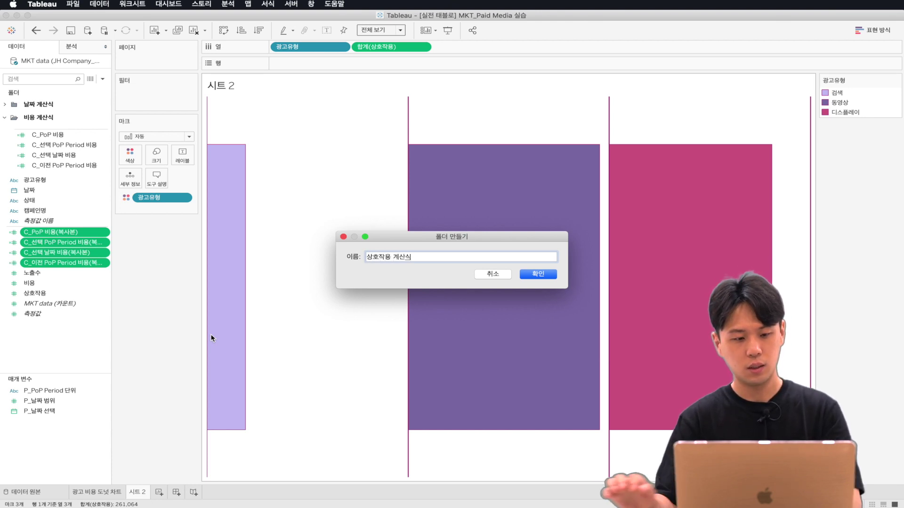
{"action": "key", "text": "Return"}
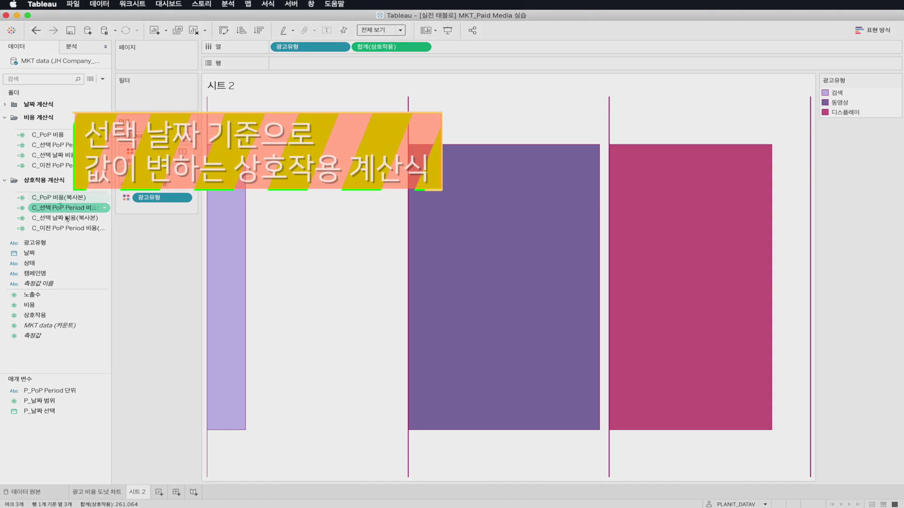
Step: Convert the copied cost calculations to 상호작용 in names and formulas, with C_선택 날짜 상호작용 as IIF([C_날짜 선택 범위], [상호작용], 0)
{"action": "right_click", "coordinate": [66, 219]}
{"action": "left_click", "coordinate": [116, 278]}
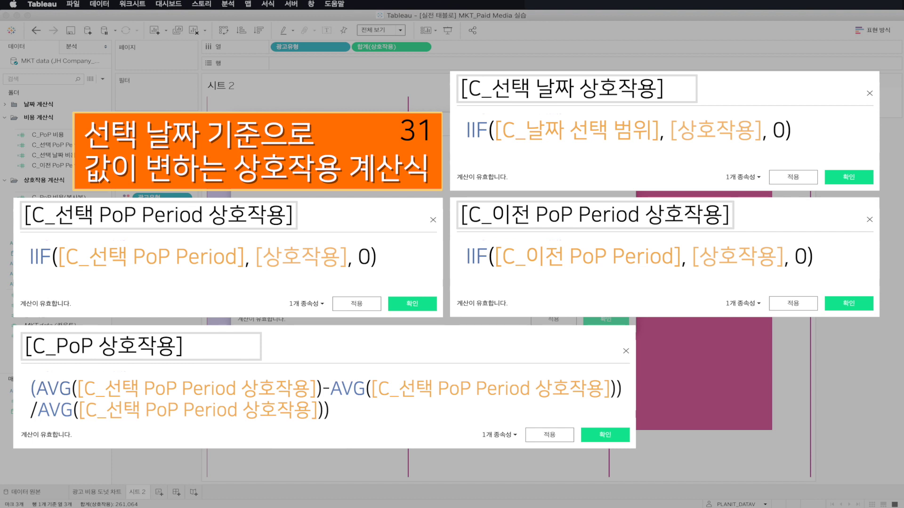
{"action": "key", "text": "Return"}
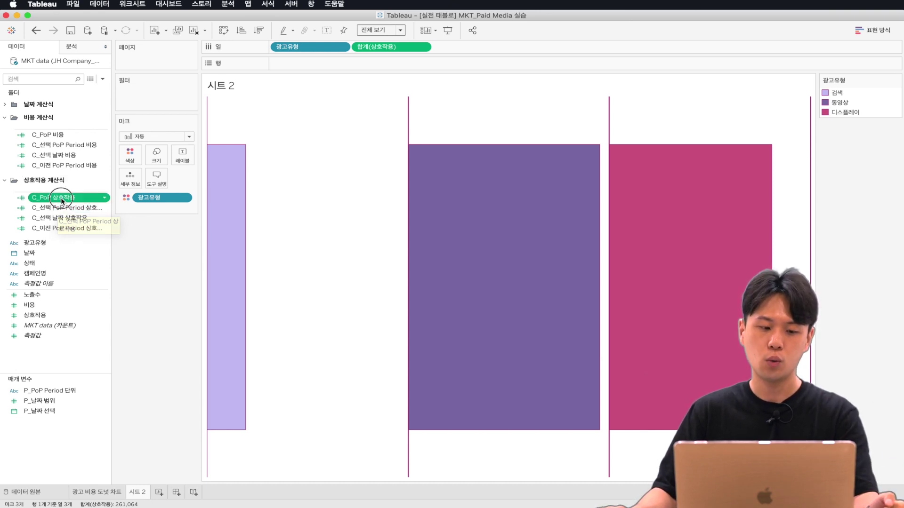
Step: Examine the renamed calculations in the 상호작용 계산식 folder
{"action": "left_click", "coordinate": [94, 202]}
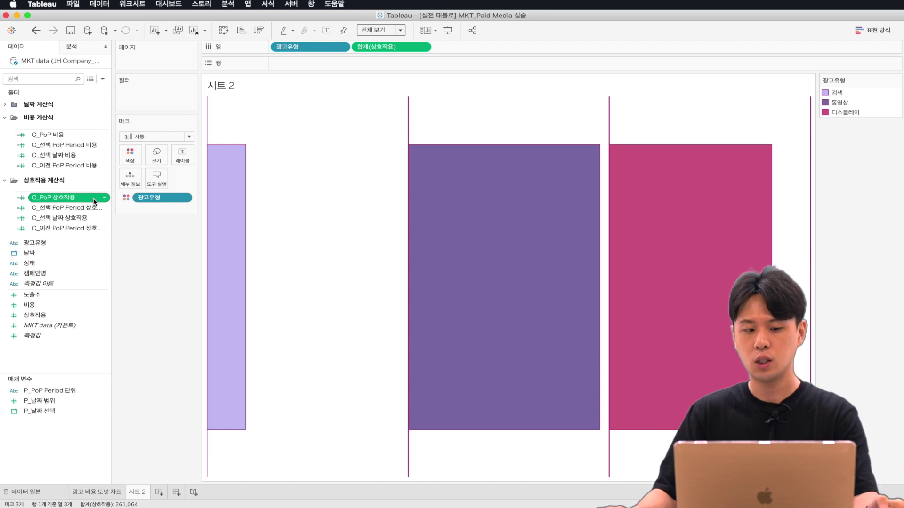
{"action": "left_click", "coordinate": [78, 207]}
{"action": "left_click", "coordinate": [73, 218]}
{"action": "left_click", "coordinate": [72, 227]}
{"action": "left_click", "coordinate": [72, 219]}
Step: Set the default number format of the selected-period, selected-date and previous-period 상호작용 calculations to 0 decimal places and display units 없음
{"action": "left_click", "coordinate": [76, 209]}
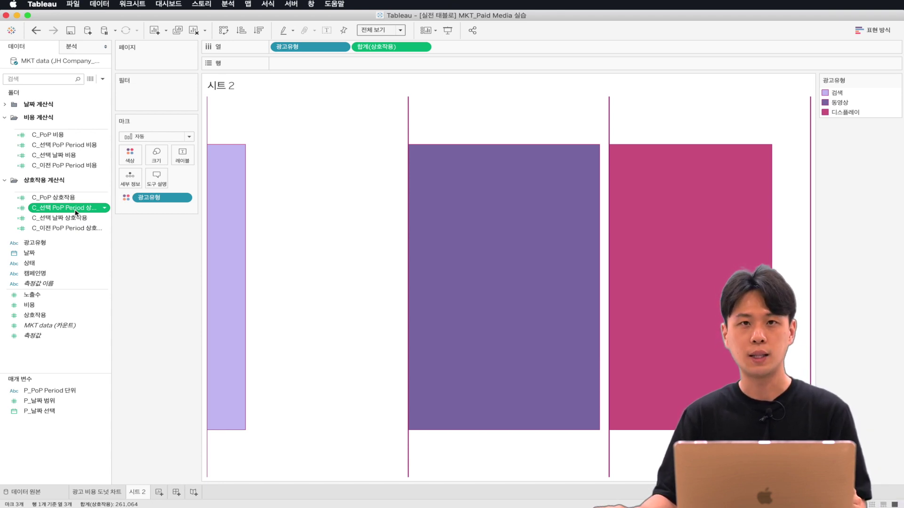
{"action": "left_click", "coordinate": [62, 230], "text": "shift"}
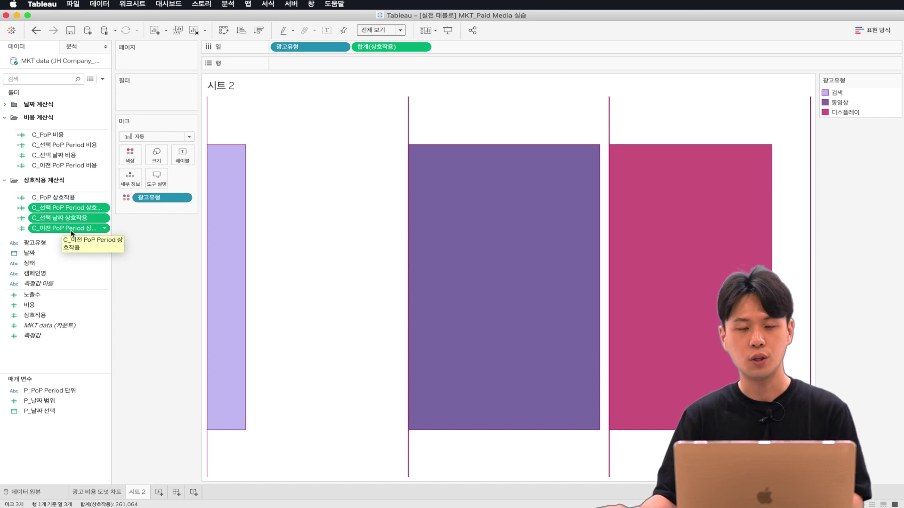
{"action": "right_click", "coordinate": [78, 230]}
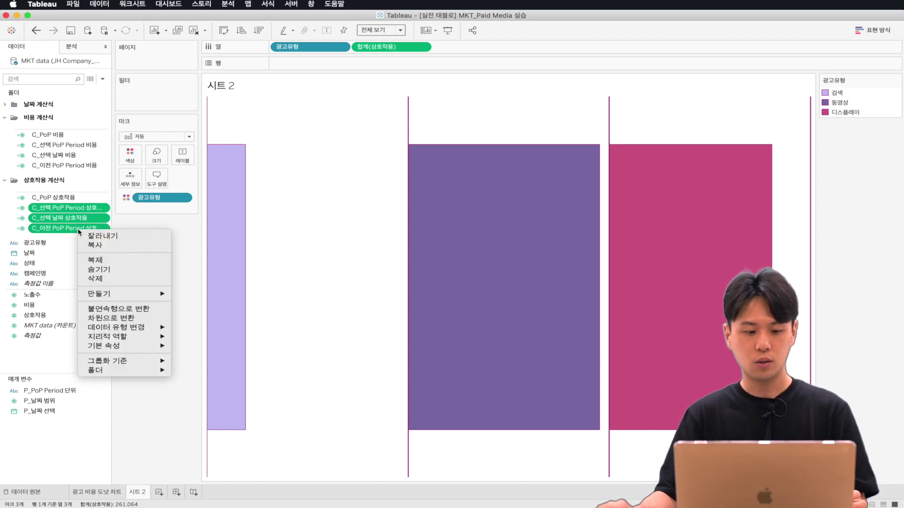
{"action": "mouse_move", "coordinate": [133, 350]}
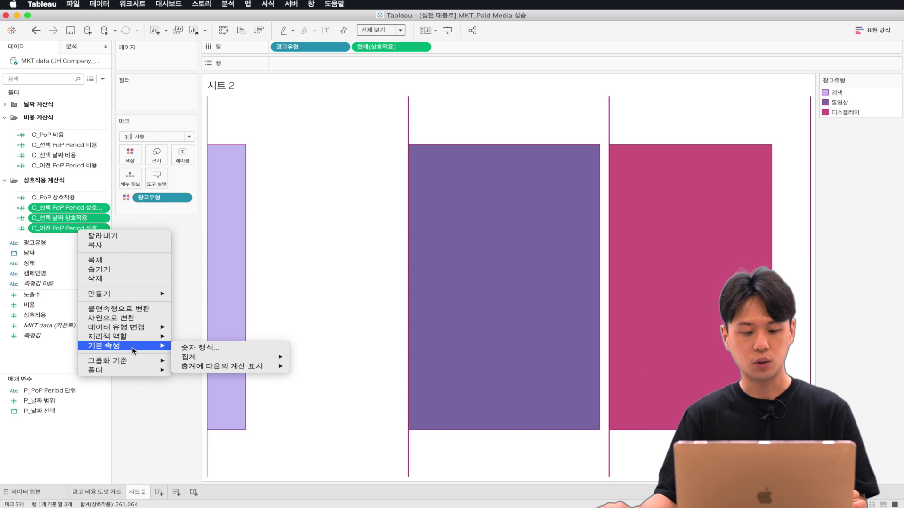
{"action": "left_click", "coordinate": [188, 348]}
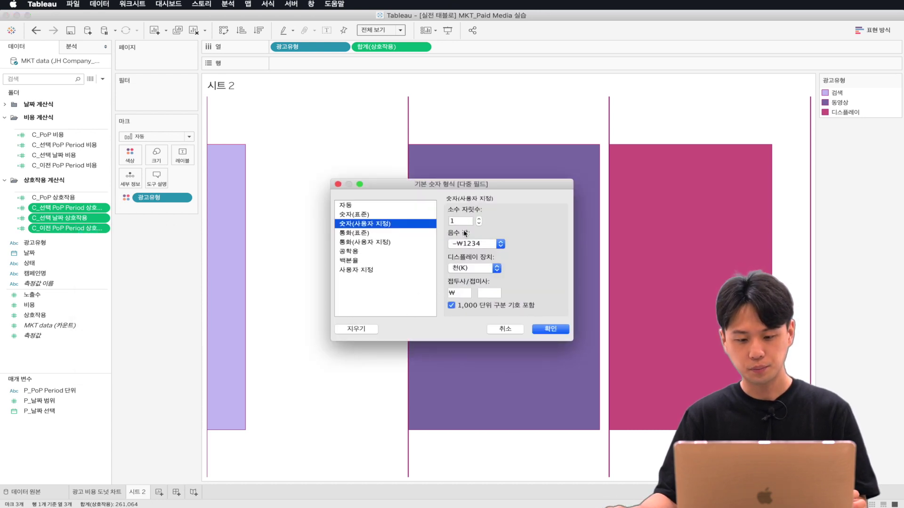
{"action": "left_click", "coordinate": [479, 224]}
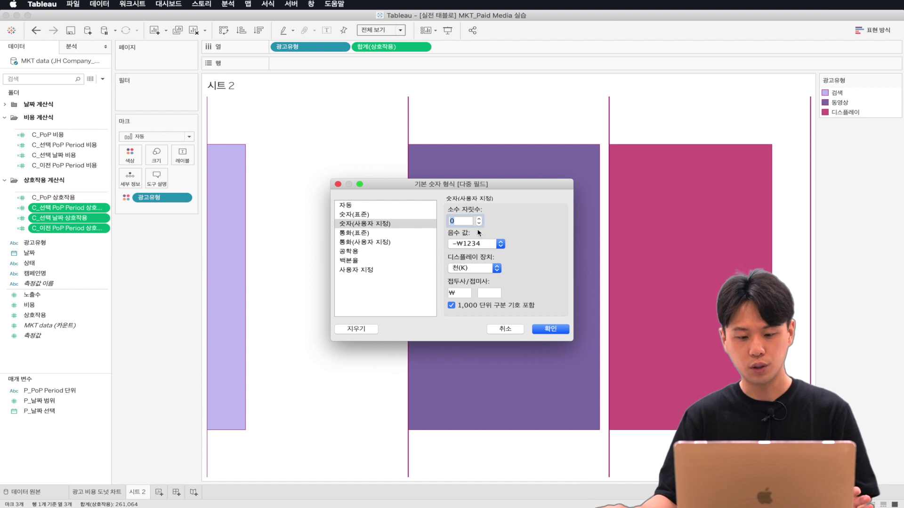
{"action": "left_click", "coordinate": [471, 268]}
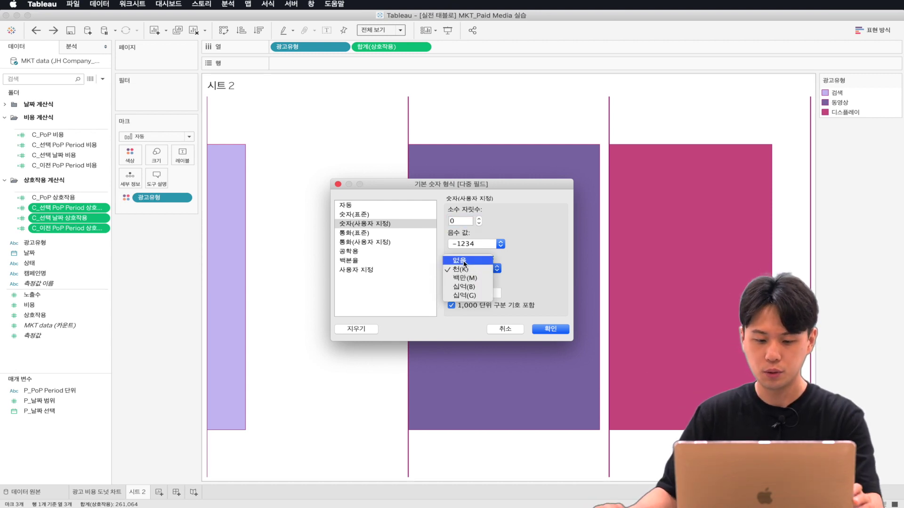
{"action": "left_click", "coordinate": [460, 269]}
Step: Remove the ₩ prefix from the number format, add the suffix 회 and apply it to the three fields
{"action": "left_click", "coordinate": [460, 293]}
{"action": "type", "text": "₩"}
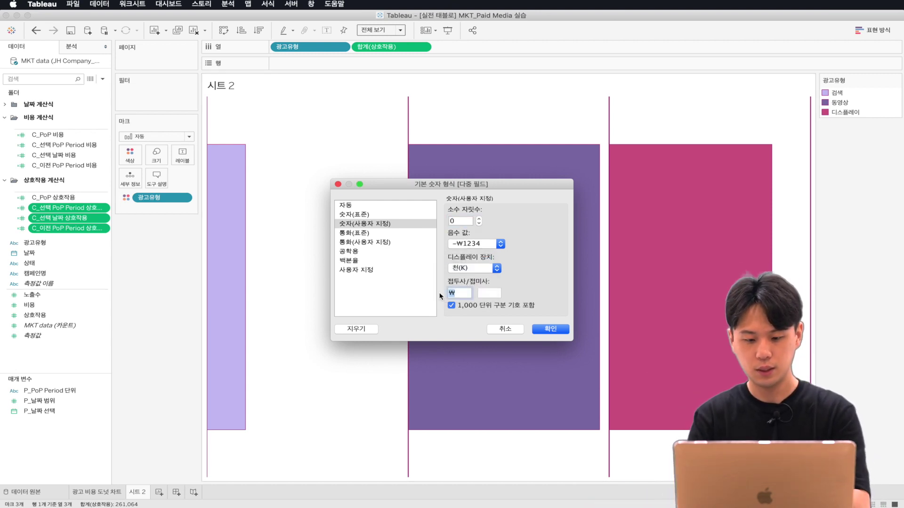
{"action": "key", "text": "BackSpace"}
{"action": "left_click", "coordinate": [493, 291]}
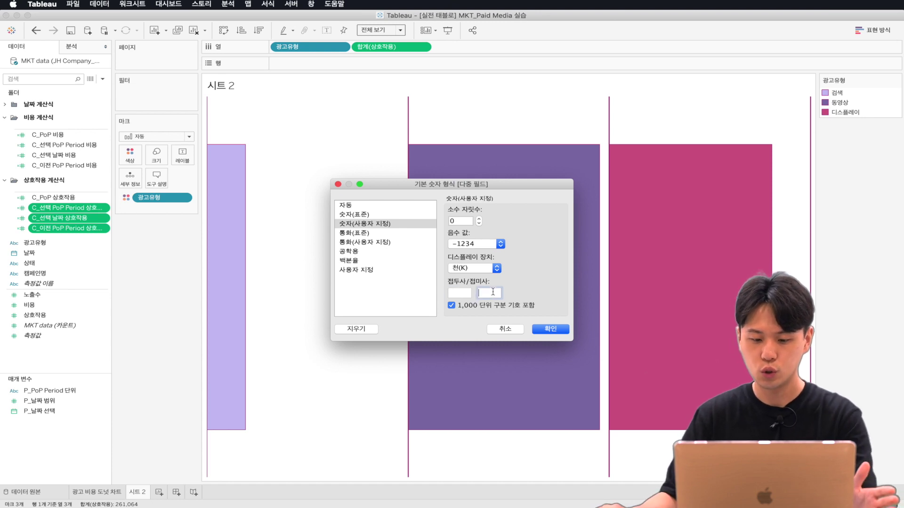
{"action": "type", "text": "회"}
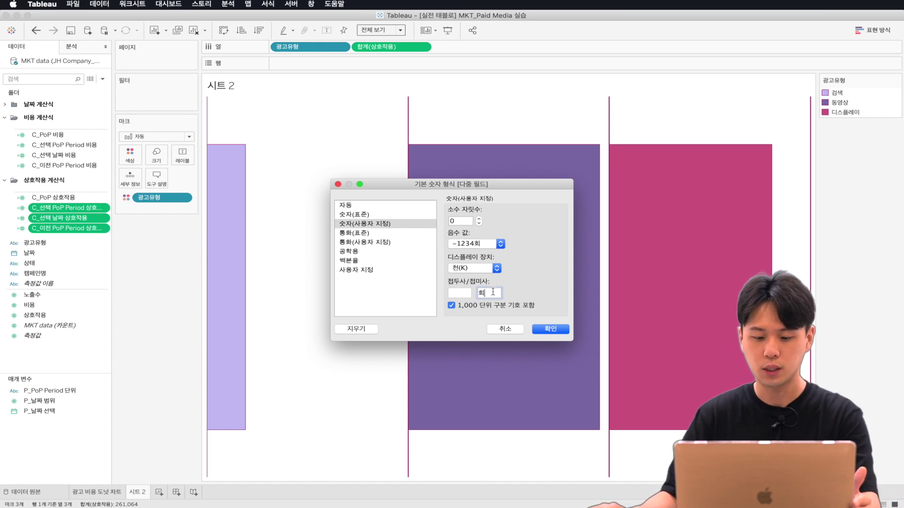
{"action": "left_click", "coordinate": [541, 330]}
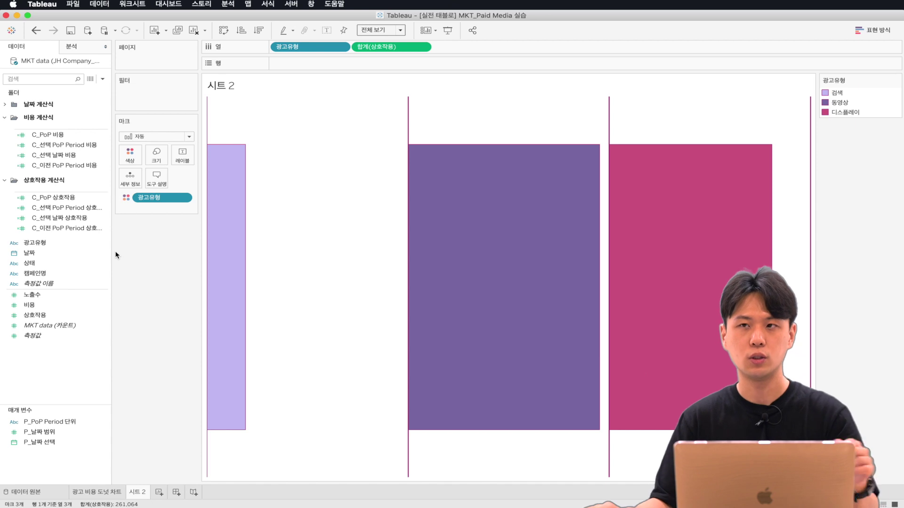
Step: Replace 합계(상호작용) in the chart's columns with C_선택 날짜 상호작용 and hide its axis header
{"action": "left_click", "coordinate": [101, 218]}
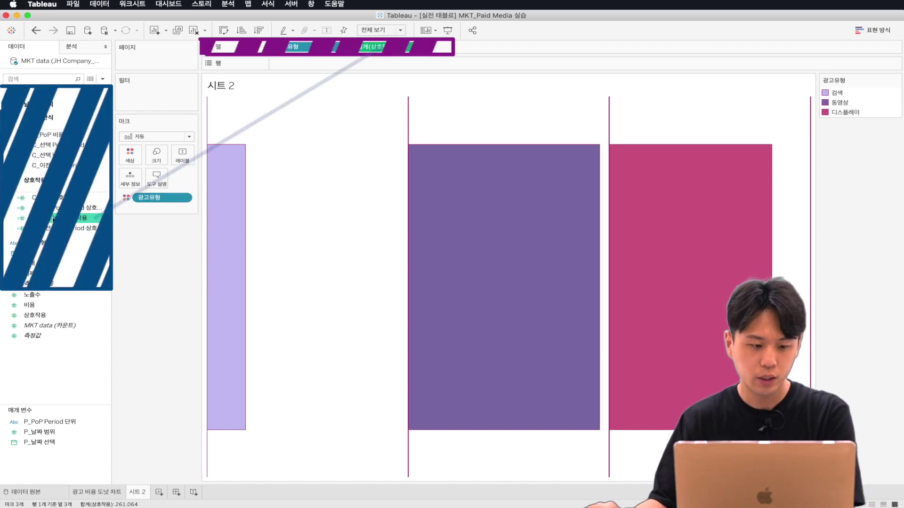
{"action": "left_click_drag", "start_coordinate": [100, 218], "coordinate": [387, 49]}
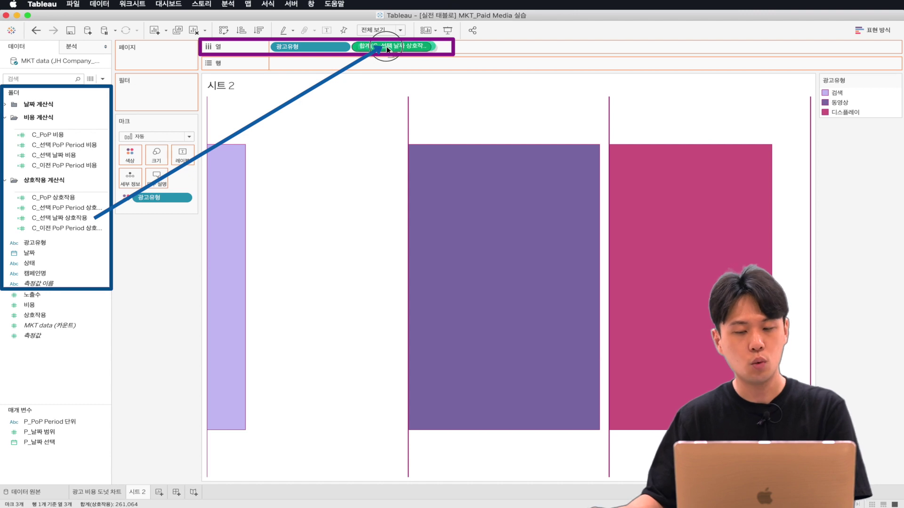
{"action": "left_click_drag", "start_coordinate": [387, 49], "coordinate": [387, 49]}
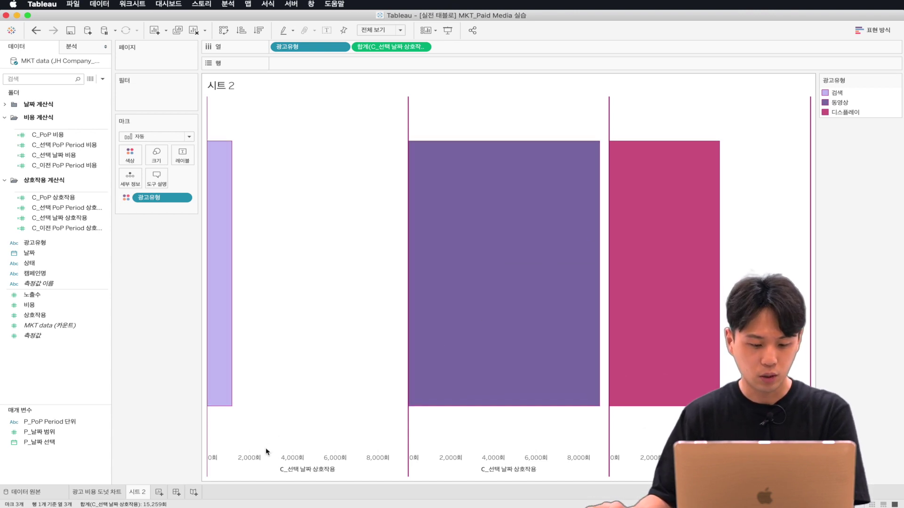
{"action": "right_click", "coordinate": [280, 466]}
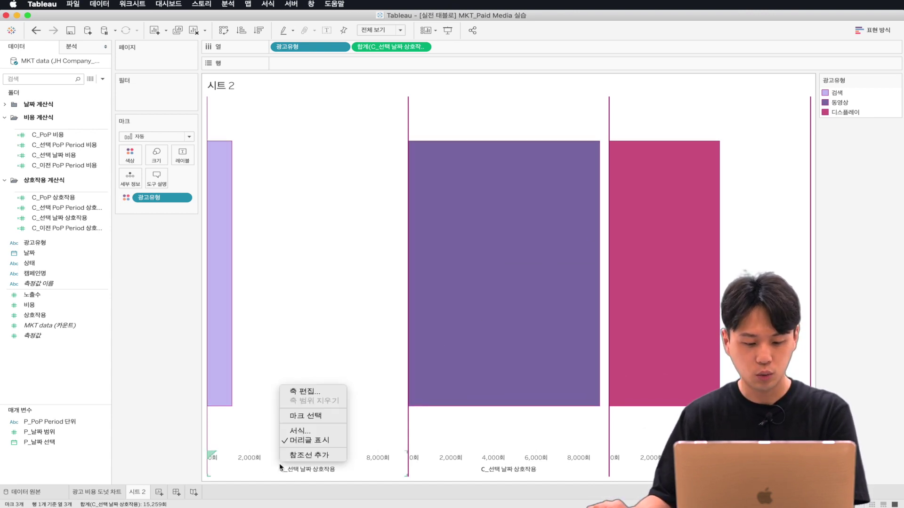
{"action": "left_click", "coordinate": [304, 440]}
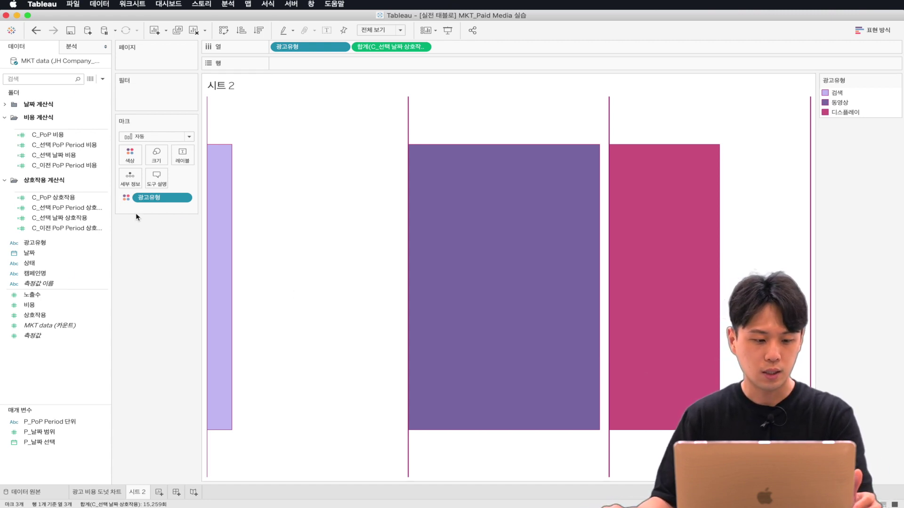
Step: Label the bars with C_선택 날짜 상호작용 and C_PoP 상호작용
{"action": "left_click", "coordinate": [59, 218]}
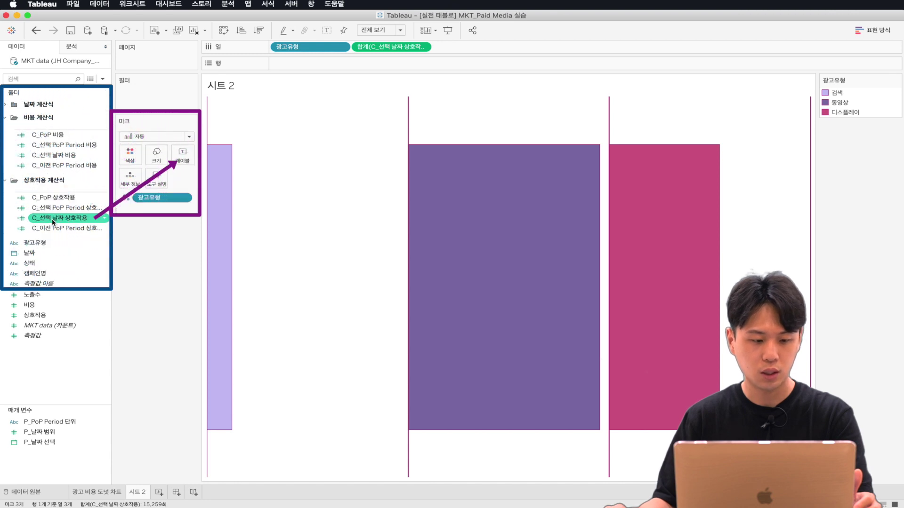
{"action": "left_click_drag", "start_coordinate": [50, 222], "coordinate": [182, 162]}
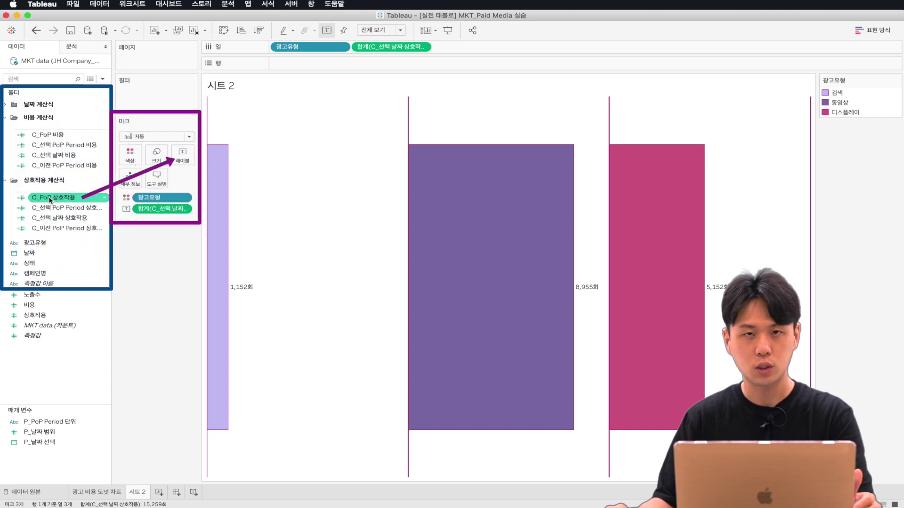
{"action": "left_click_drag", "start_coordinate": [50, 199], "coordinate": [180, 161]}
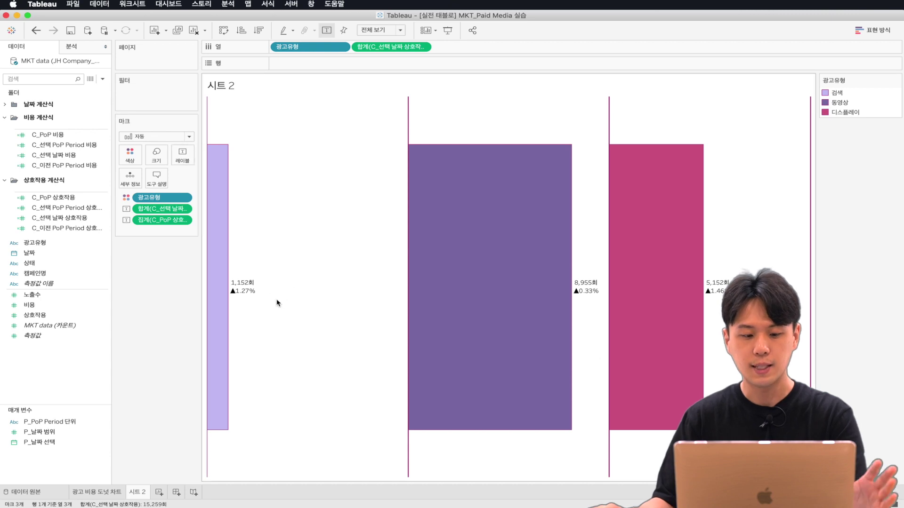
{"action": "mouse_move", "coordinate": [252, 305]}
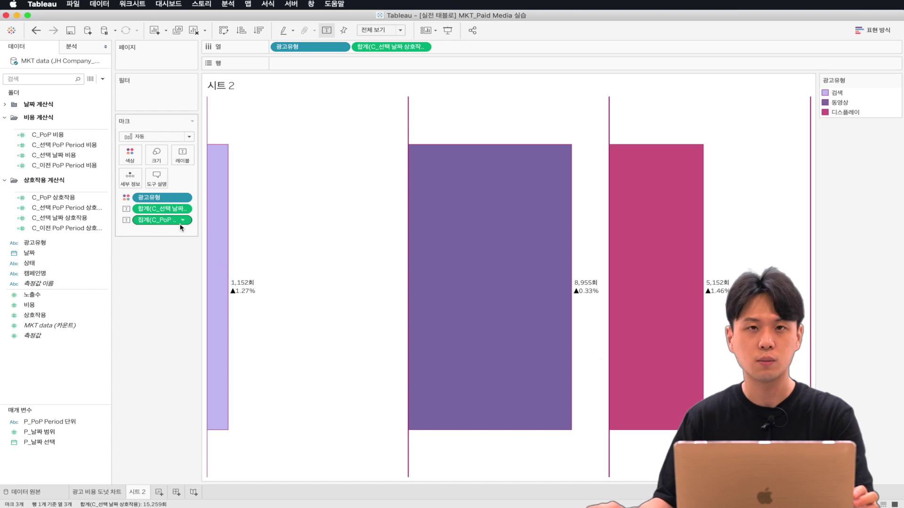
Step: In the bar label editor, set the text size to 10 and place C_선택 날짜 상호작용 above C_PoP 상호작용
{"action": "left_click", "coordinate": [185, 159]}
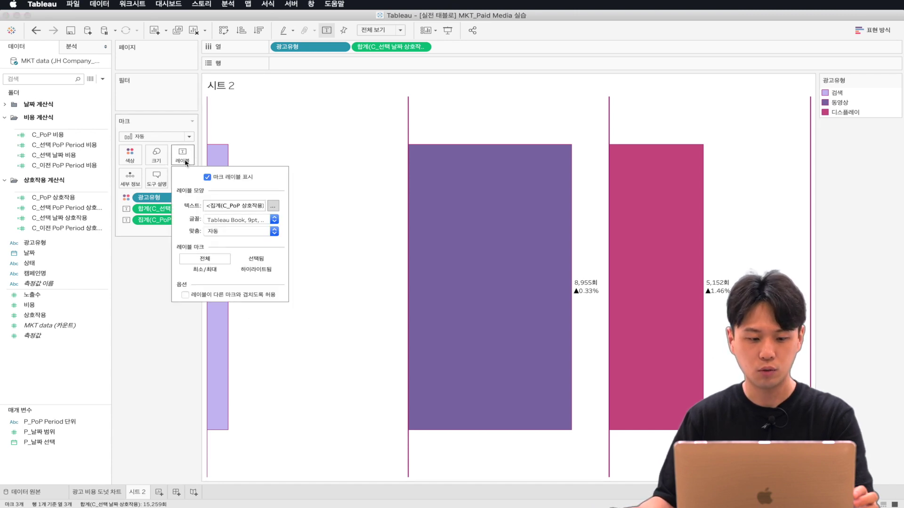
{"action": "left_click", "coordinate": [273, 206]}
{"action": "key", "text": "super+a"}
{"action": "left_click", "coordinate": [301, 156]}
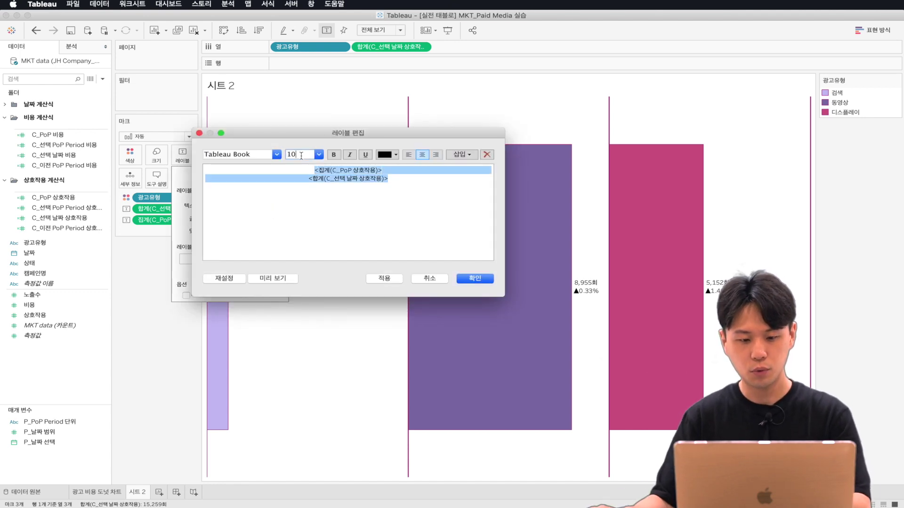
{"action": "left_click_drag", "start_coordinate": [406, 184], "coordinate": [218, 181]}
{"action": "key", "text": "super+c"}
{"action": "key", "text": "BackSpace"}
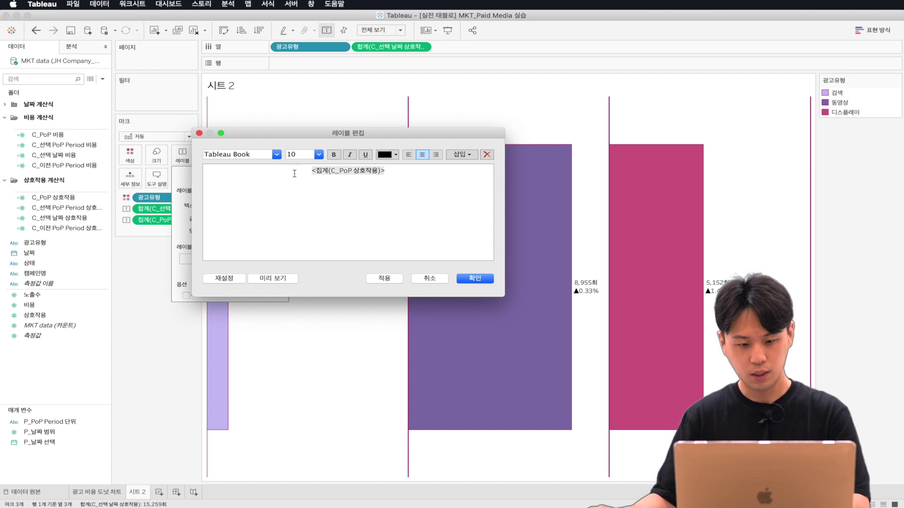
{"action": "key", "text": "super+v"}
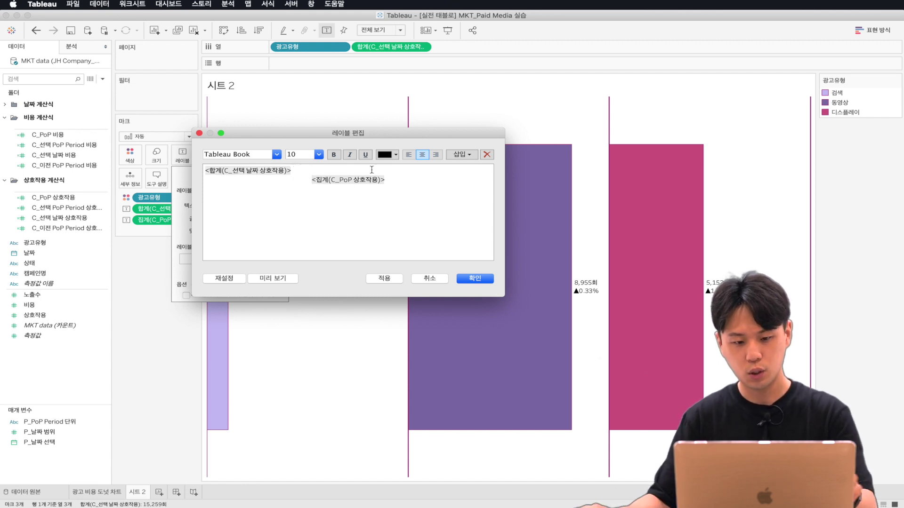
Step: Center both label lines, color the C_PoP 상호작용 line magenta and apply the label edits
{"action": "key", "text": "super+a"}
{"action": "left_click", "coordinate": [423, 154]}
{"action": "left_click", "coordinate": [369, 186]}
{"action": "left_click_drag", "start_coordinate": [368, 186], "coordinate": [261, 184]}
{"action": "left_click", "coordinate": [356, 199]}
{"action": "left_click_drag", "start_coordinate": [403, 186], "coordinate": [291, 183]}
{"action": "left_click", "coordinate": [395, 155]}
{"action": "left_click", "coordinate": [383, 211]}
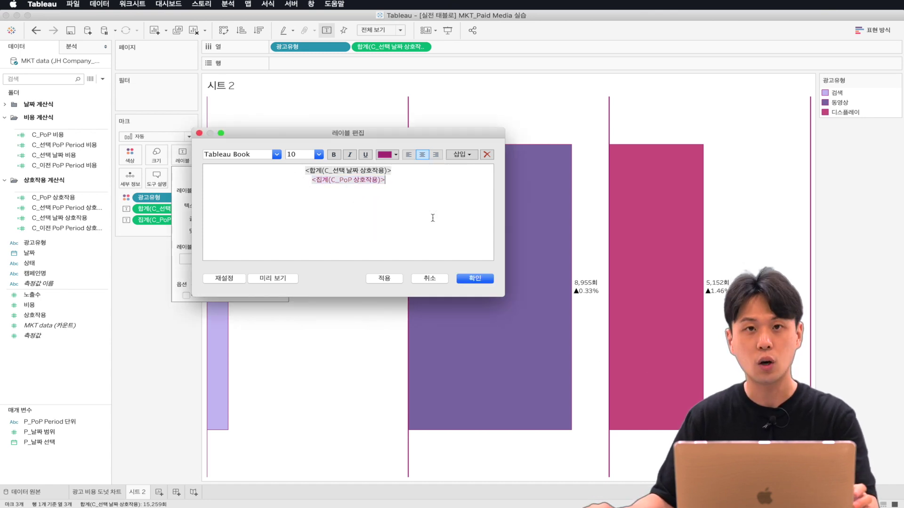
{"action": "left_click", "coordinate": [471, 278]}
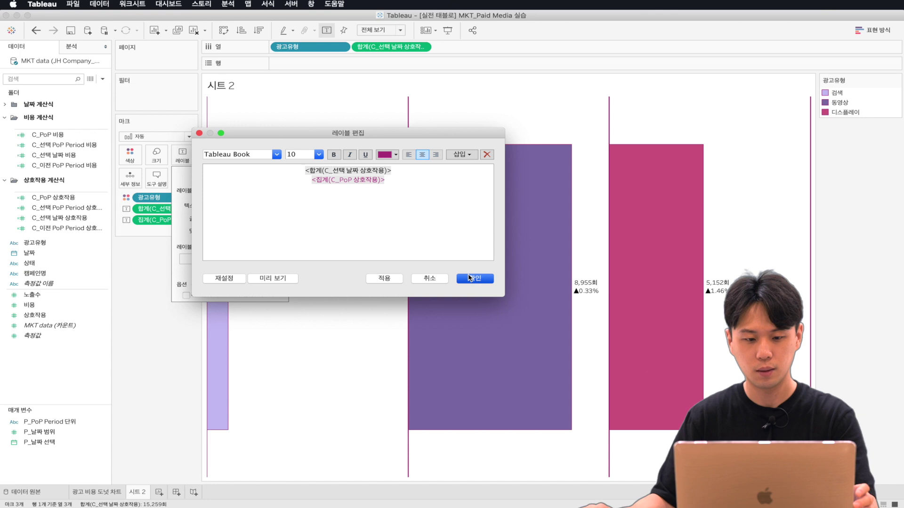
{"action": "left_click", "coordinate": [361, 201]}
{"action": "mouse_move", "coordinate": [248, 286]}
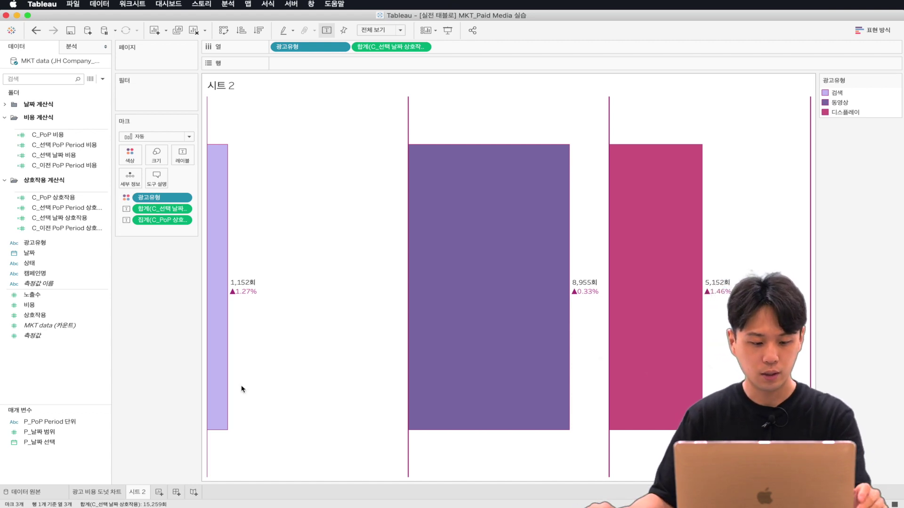
Step: Rename the 시트 2 worksheet as 상호작용
{"action": "double_click", "coordinate": [137, 494]}
{"action": "type", "text": "싷호작용"}
{"action": "key", "text": "Return"}
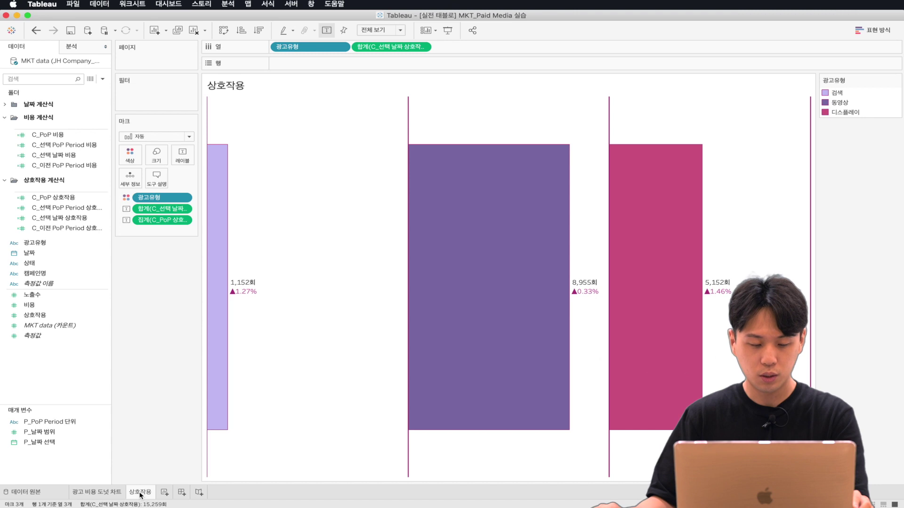
Step: Duplicate the 상호작용 worksheet and name the copy 노출수
{"action": "mouse_move", "coordinate": [142, 495]}
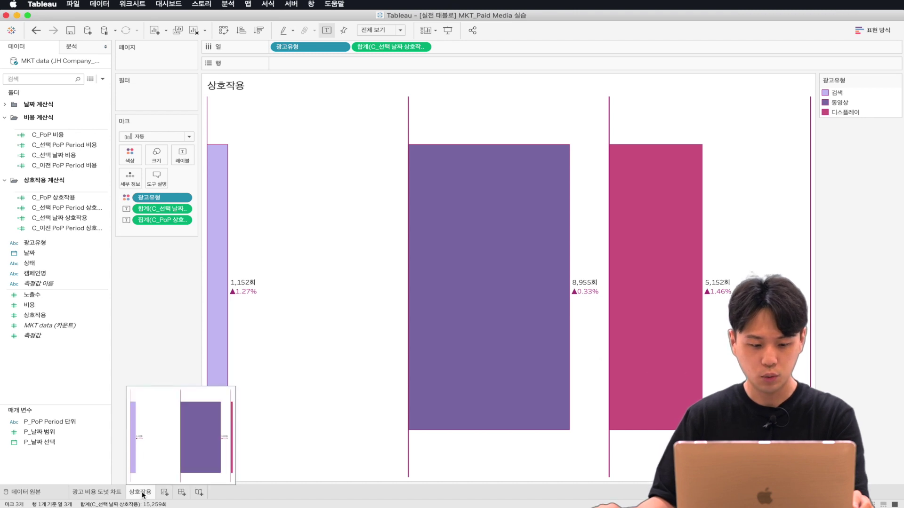
{"action": "right_click", "coordinate": [142, 494]}
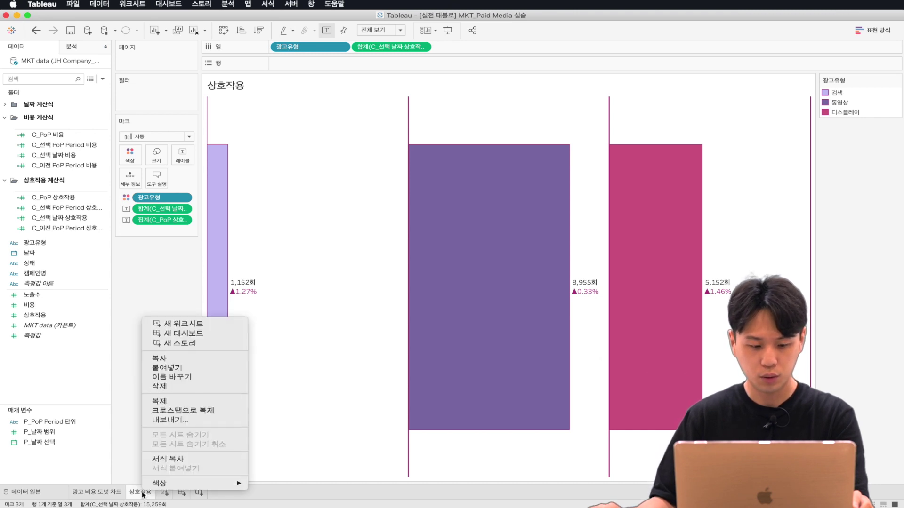
{"action": "left_click", "coordinate": [168, 401]}
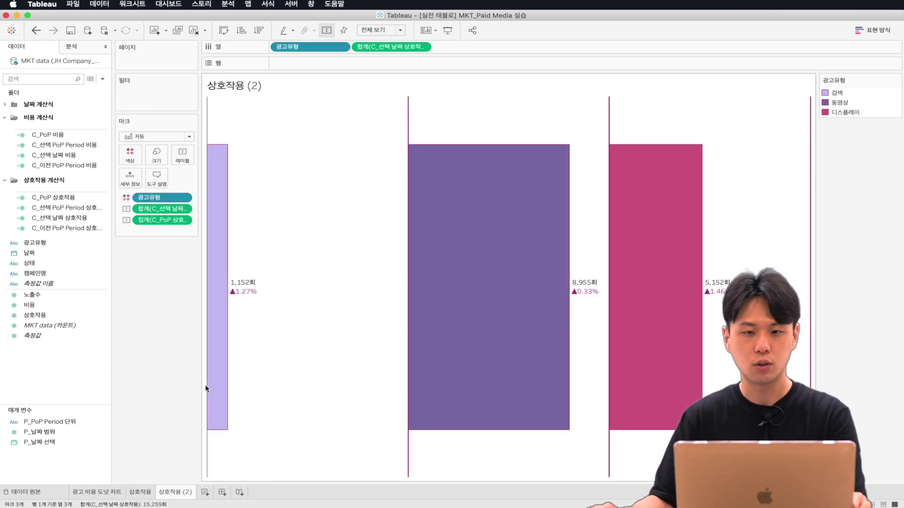
{"action": "left_click", "coordinate": [176, 492]}
{"action": "double_click", "coordinate": [176, 492]}
{"action": "type", "text": "노출수"}
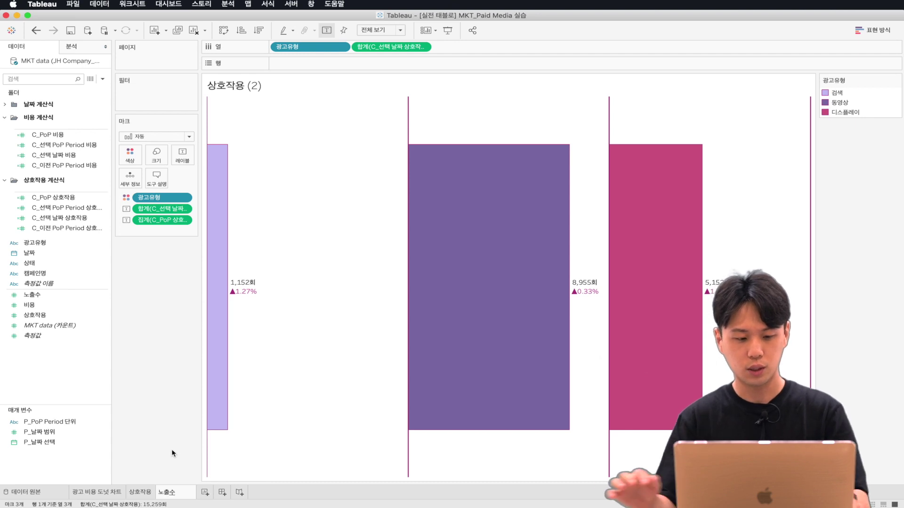
{"action": "key", "text": "Return"}
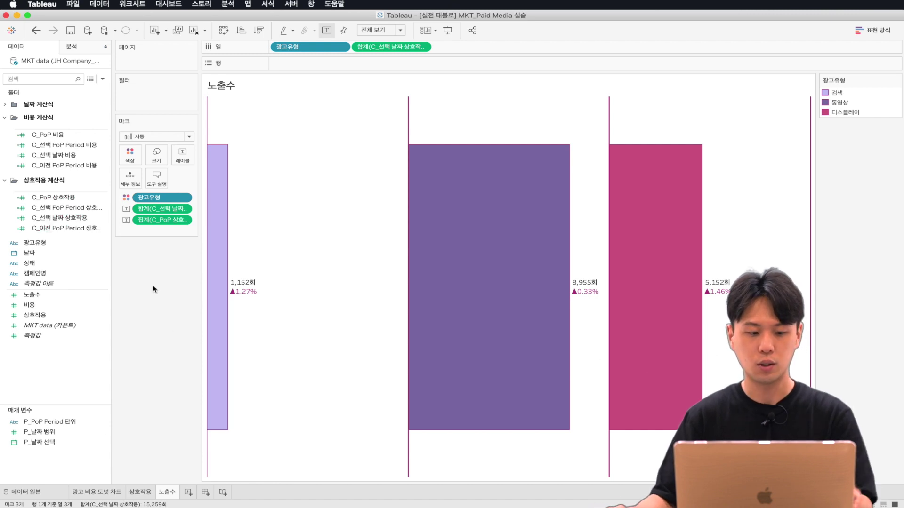
Step: Duplicate the four calculations in the 상호작용 계산식 folder
{"action": "left_click", "coordinate": [79, 199]}
{"action": "left_click", "coordinate": [75, 229], "text": "shift"}
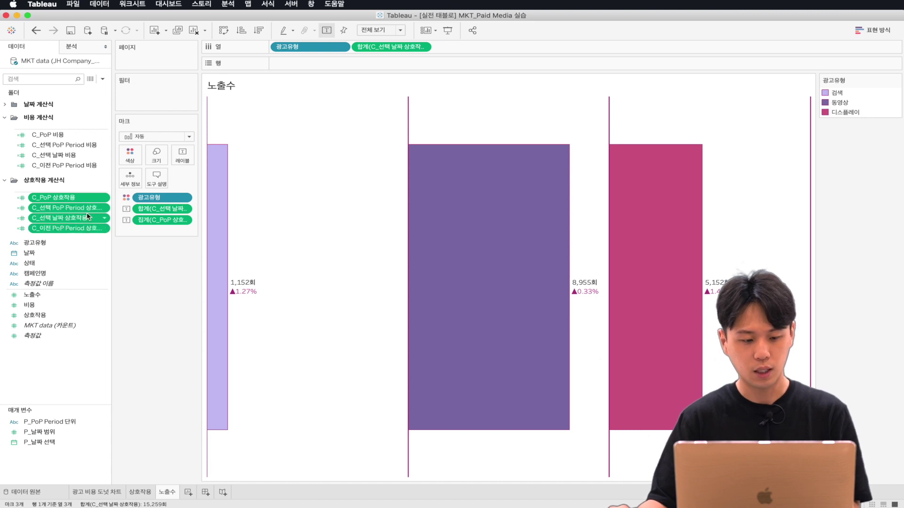
{"action": "right_click", "coordinate": [87, 217]}
{"action": "left_click", "coordinate": [128, 245]}
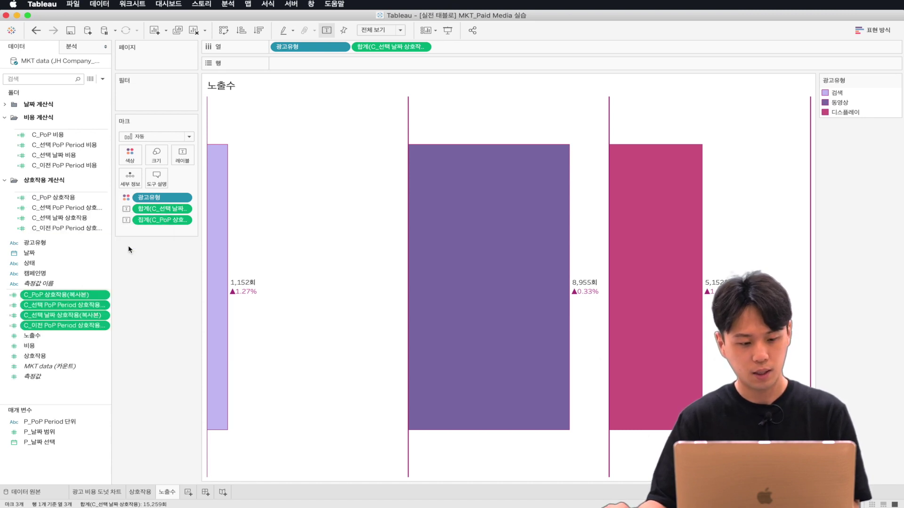
Step: Group the four copied calculations in a new folder named 노출수 계산식
{"action": "right_click", "coordinate": [73, 299]}
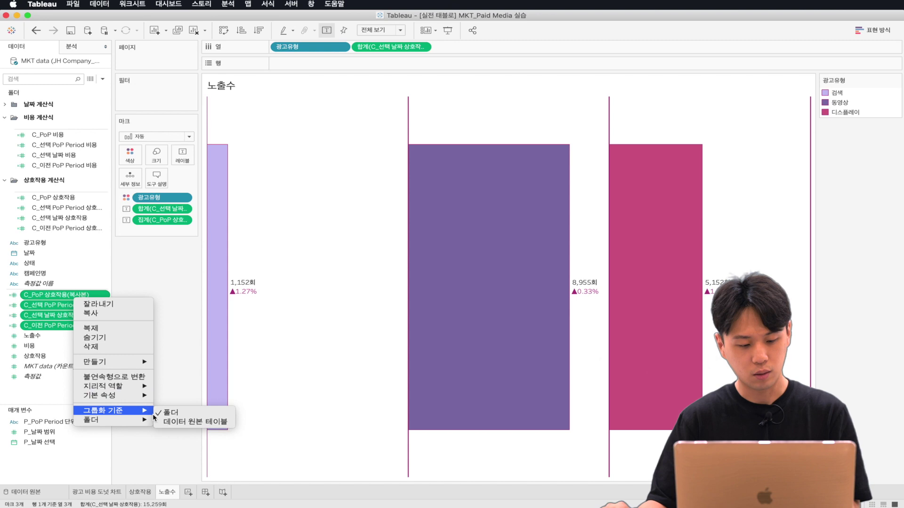
{"action": "mouse_move", "coordinate": [136, 420]}
{"action": "left_click", "coordinate": [174, 438]}
{"action": "type", "text": "노루"}
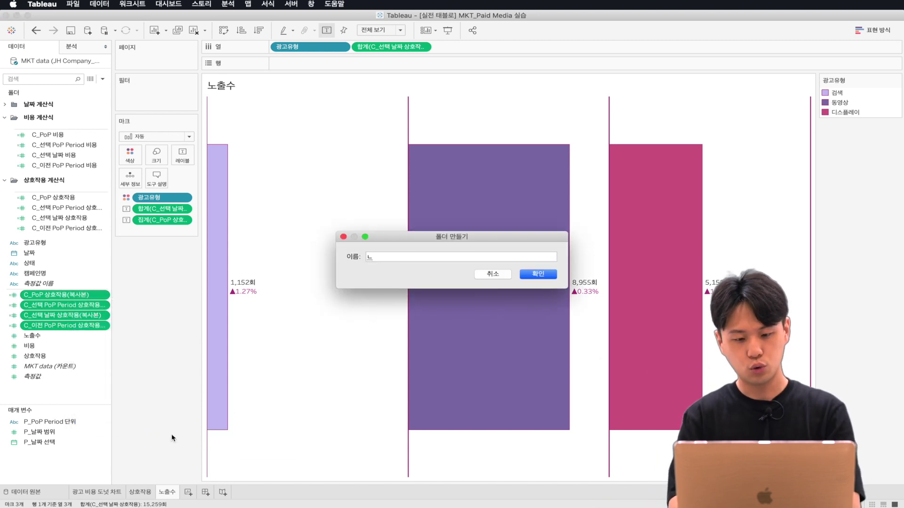
{"action": "type", "text": "출수 계산식"}
{"action": "key", "text": "Return"}
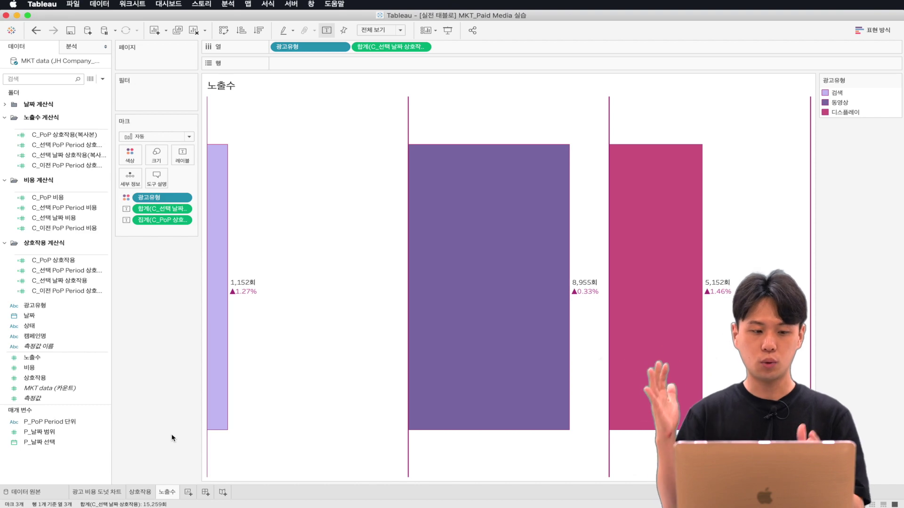
Step: Rename the four copied calculations for 노출수 and replace the 상호작용 references in their formulas with the matching 노출수 fields
{"action": "left_click", "coordinate": [77, 149]}
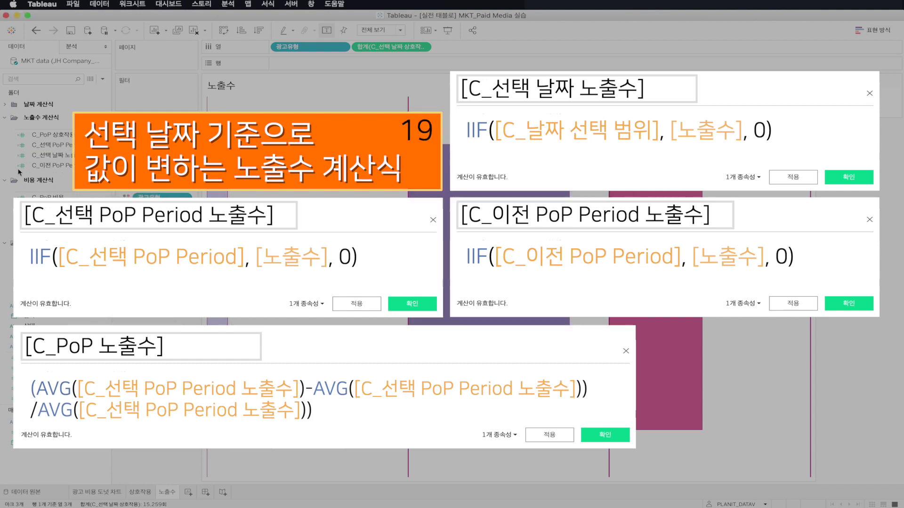
{"action": "right_click", "coordinate": [61, 145]}
{"action": "left_click", "coordinate": [83, 195]}
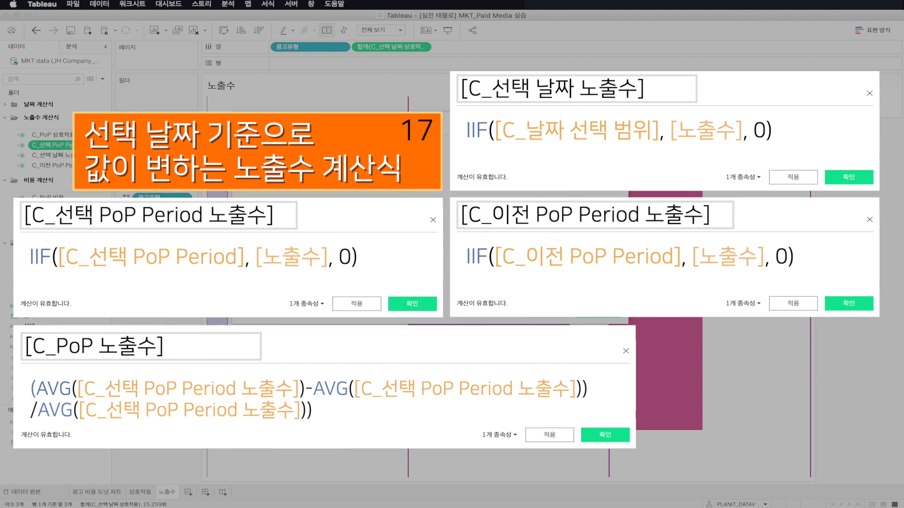
{"action": "right_click", "coordinate": [52, 166]}
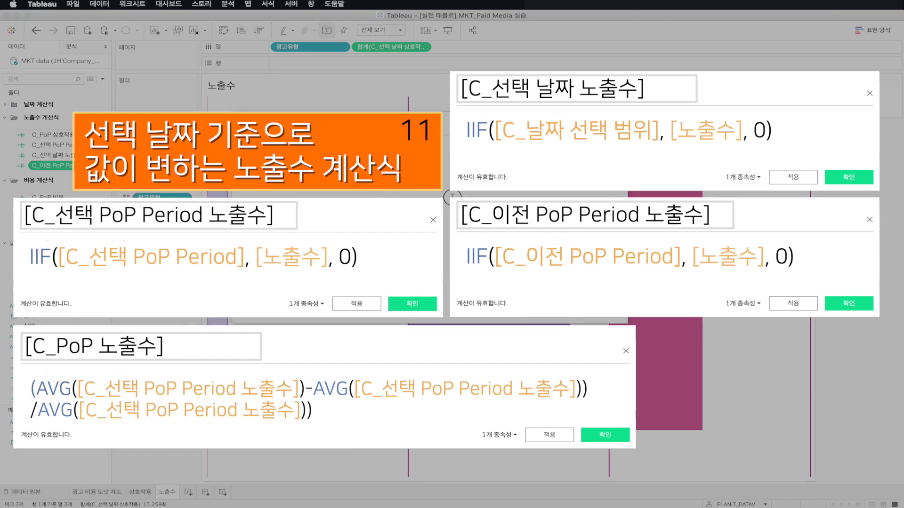
{"action": "left_click", "coordinate": [47, 135]}
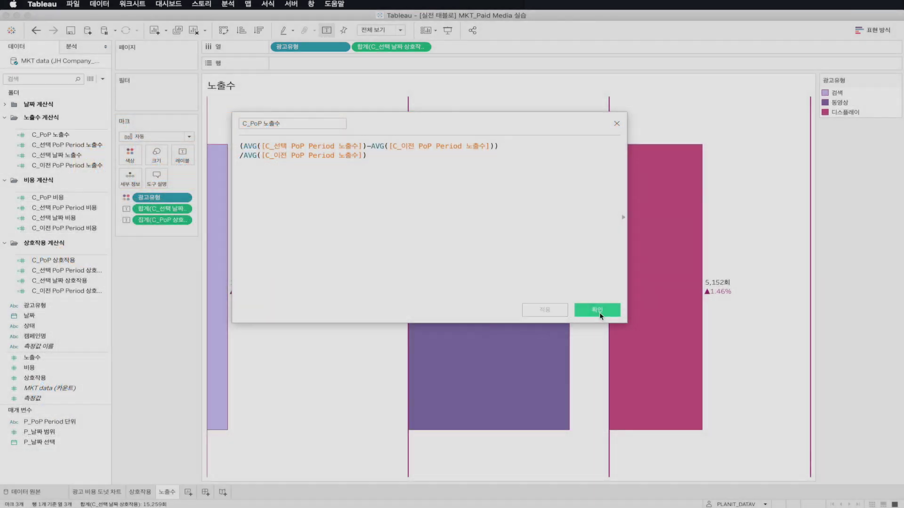
{"action": "left_click", "coordinate": [597, 311]}
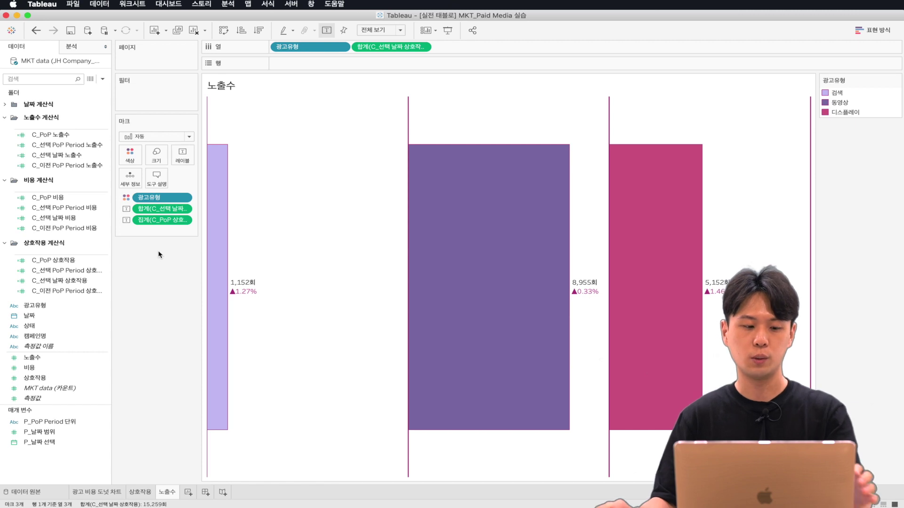
Step: Replace the 상호작용 measures in the columns and labels with C_선택 날짜 노출수 and C_PoP 노출수, and hide the axis header
{"action": "left_click", "coordinate": [66, 159]}
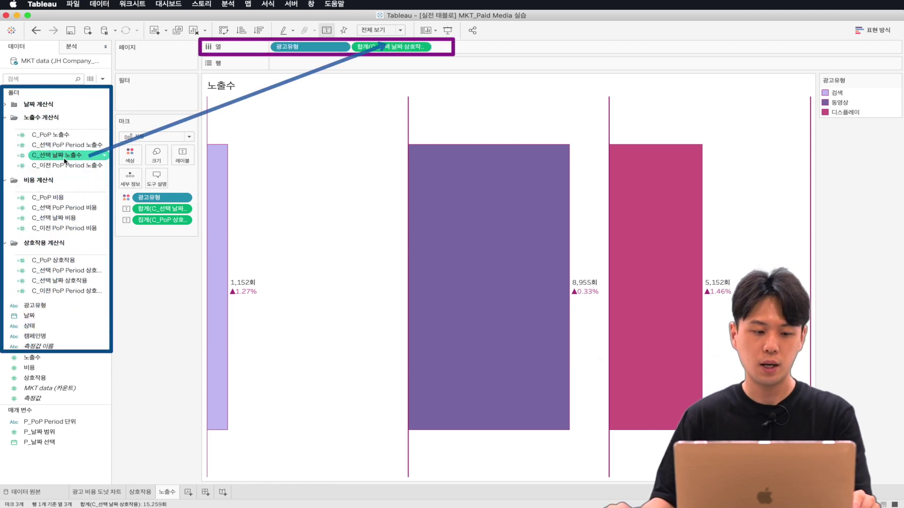
{"action": "left_click_drag", "start_coordinate": [56, 159], "coordinate": [388, 49]}
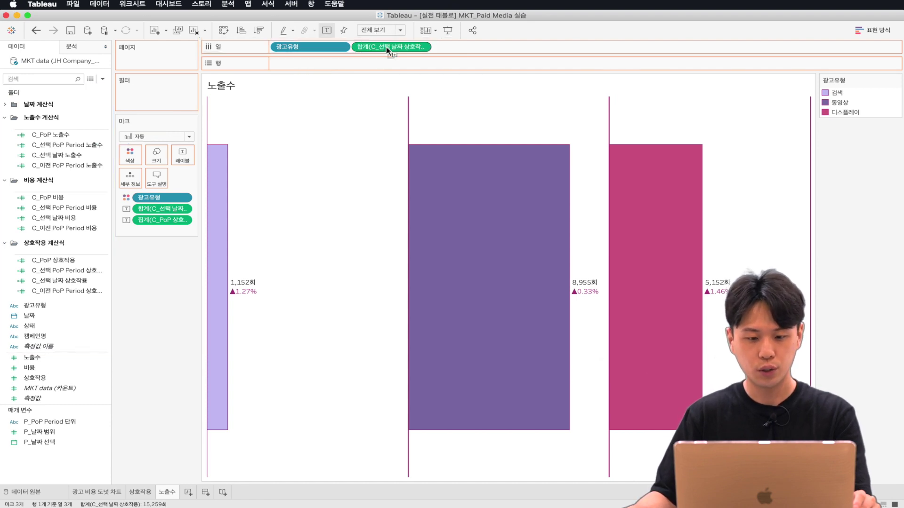
{"action": "left_click", "coordinate": [58, 145]}
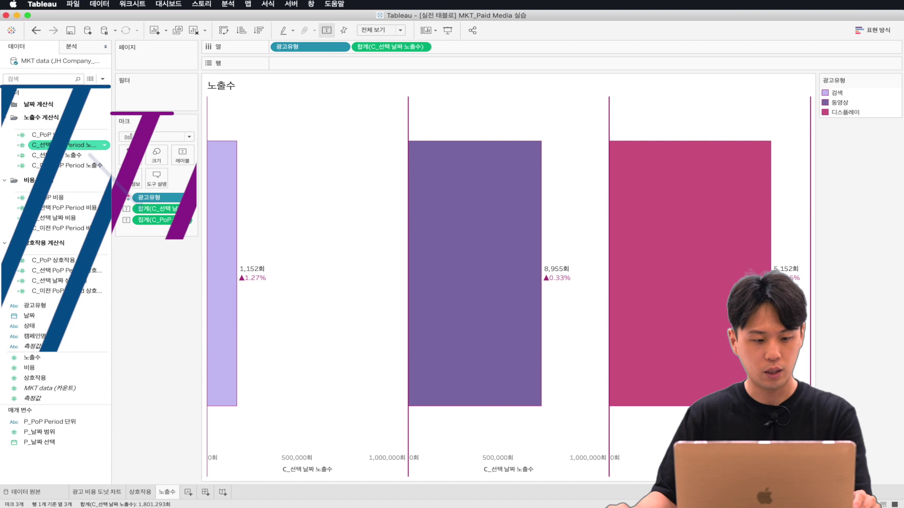
{"action": "left_click_drag", "start_coordinate": [149, 208], "coordinate": [152, 211]}
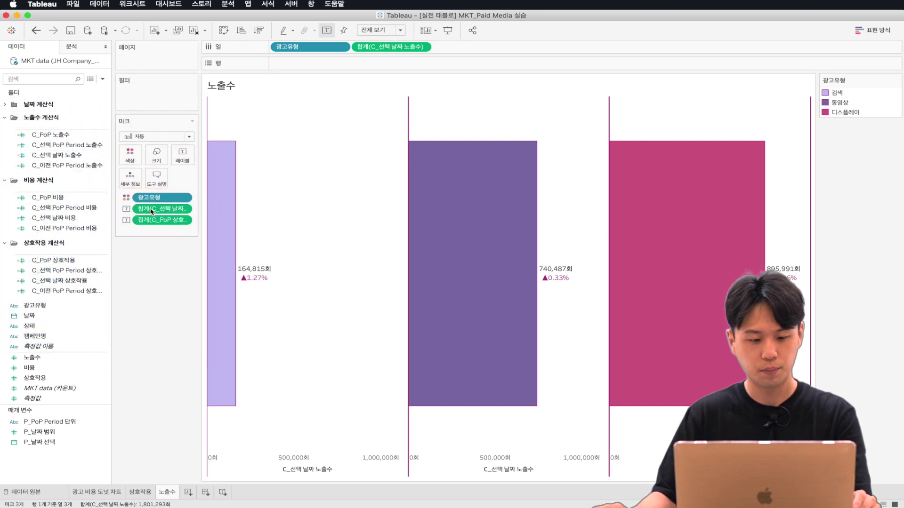
{"action": "mouse_move", "coordinate": [51, 135]}
{"action": "left_mouse_down"}
{"action": "mouse_move", "coordinate": [96, 151]}
{"action": "mouse_move", "coordinate": [161, 221]}
{"action": "left_mouse_up"}
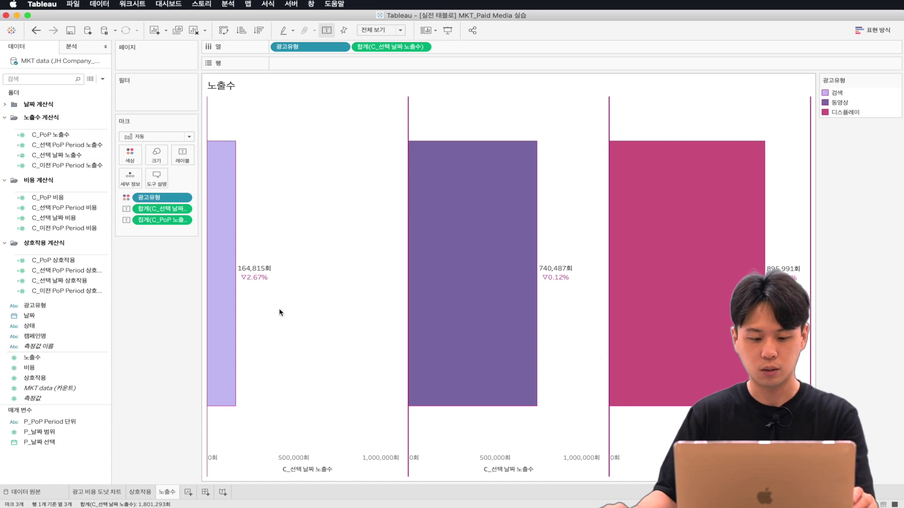
{"action": "right_click", "coordinate": [296, 465]}
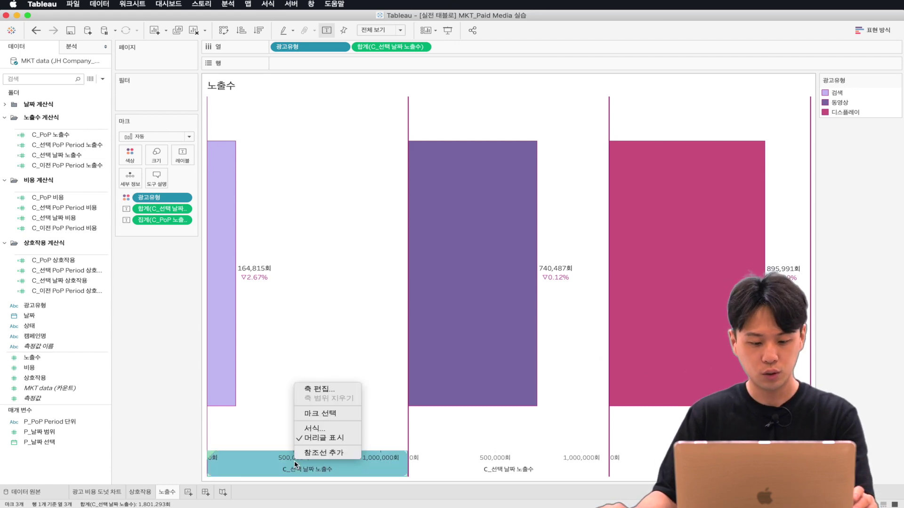
{"action": "left_click", "coordinate": [324, 439]}
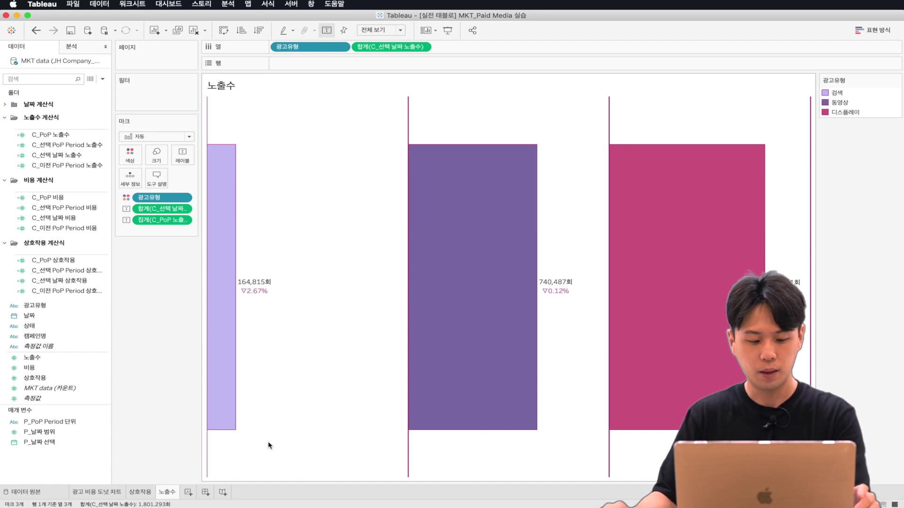
Step: Duplicate the 노출수 worksheet and name the copy CPC
{"action": "right_click", "coordinate": [171, 493]}
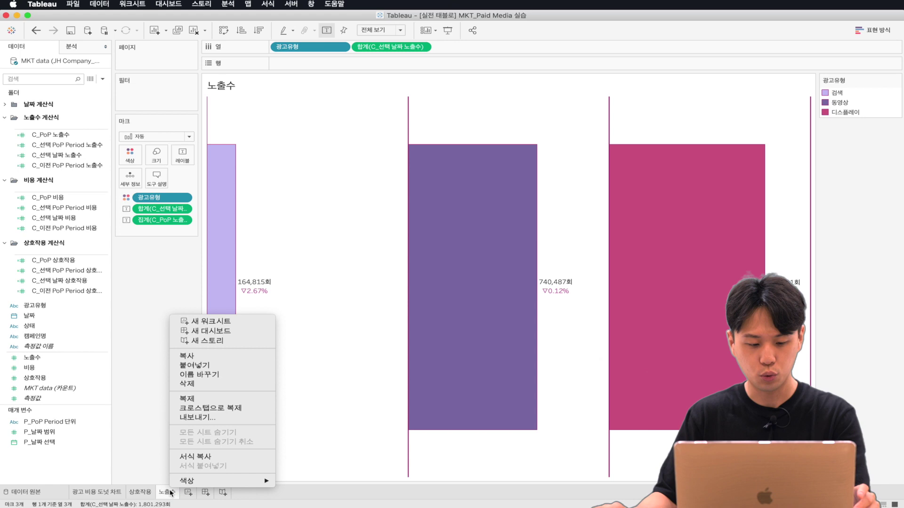
{"action": "left_click", "coordinate": [201, 403]}
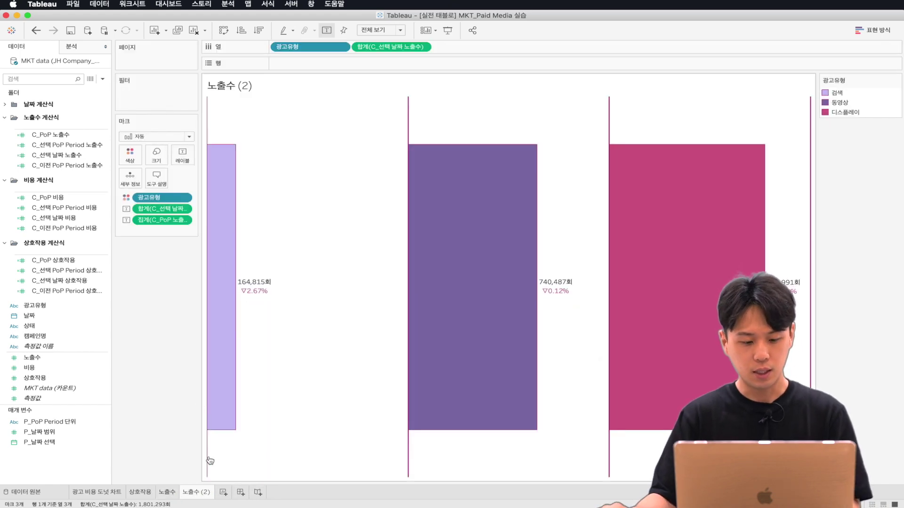
{"action": "double_click", "coordinate": [193, 492]}
{"action": "type", "text": "CPC"}
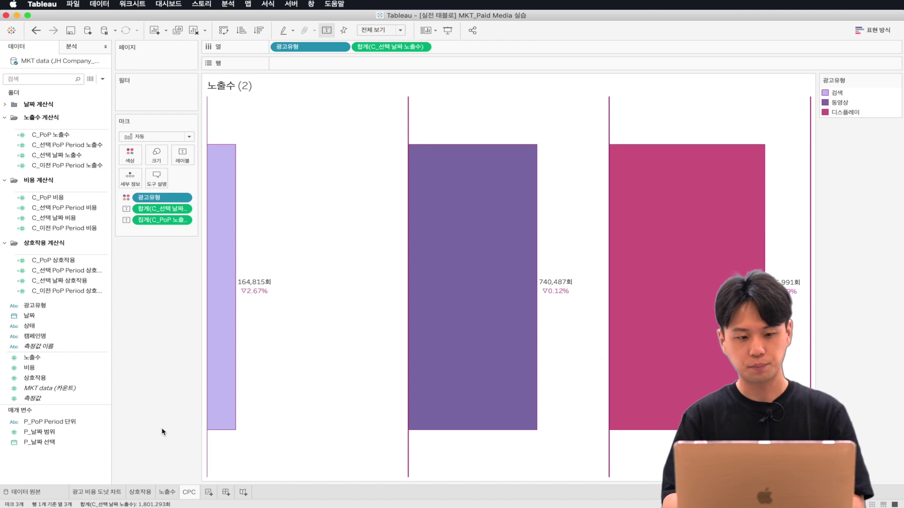
{"action": "key", "text": "Return"}
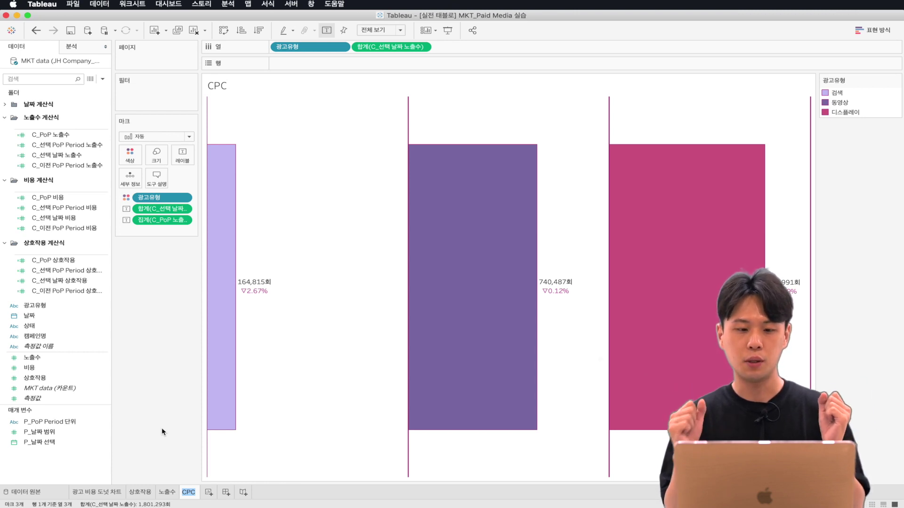
{"action": "left_click", "coordinate": [55, 144]}
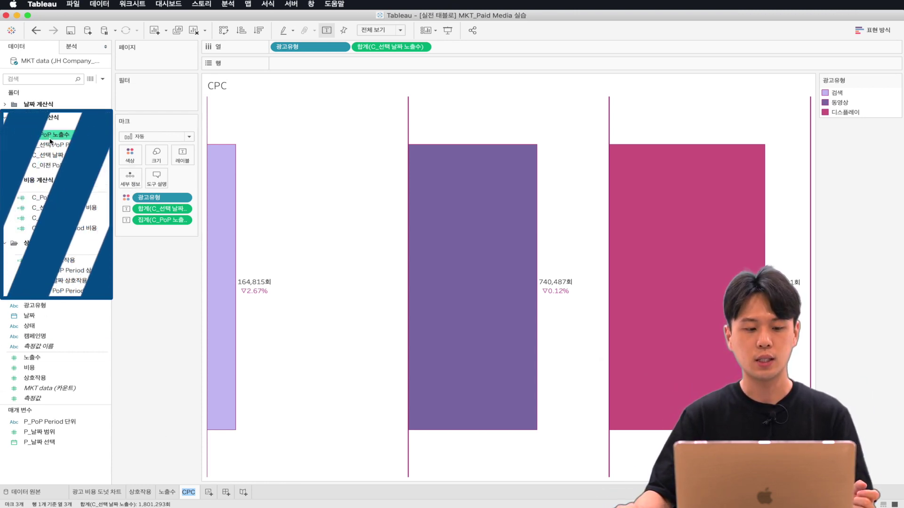
{"action": "left_click", "coordinate": [52, 259]}
{"action": "left_click", "coordinate": [65, 271]}
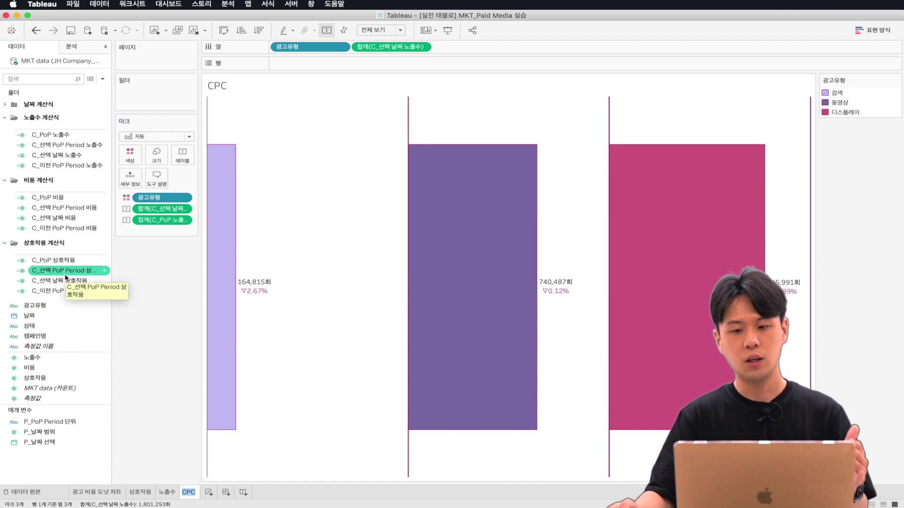
{"action": "left_click", "coordinate": [67, 262]}
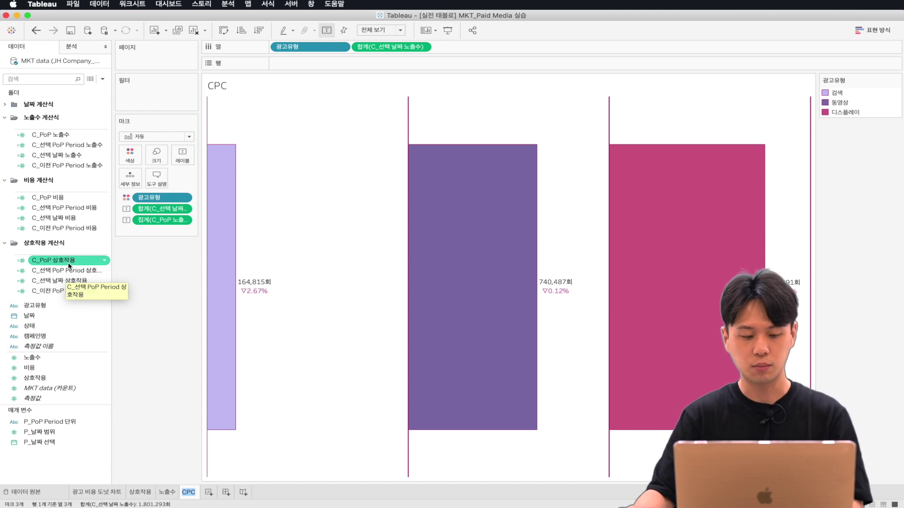
Step: Duplicate the four calculations in the 비용 계산식 folder
{"action": "left_click", "coordinate": [67, 198], "text": "super"}
{"action": "left_click", "coordinate": [63, 197]}
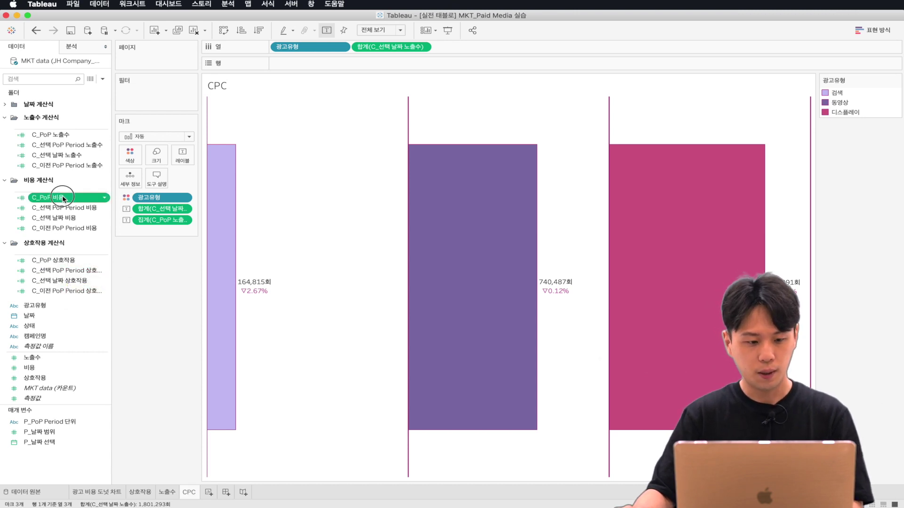
{"action": "left_click", "coordinate": [64, 228], "text": "shift"}
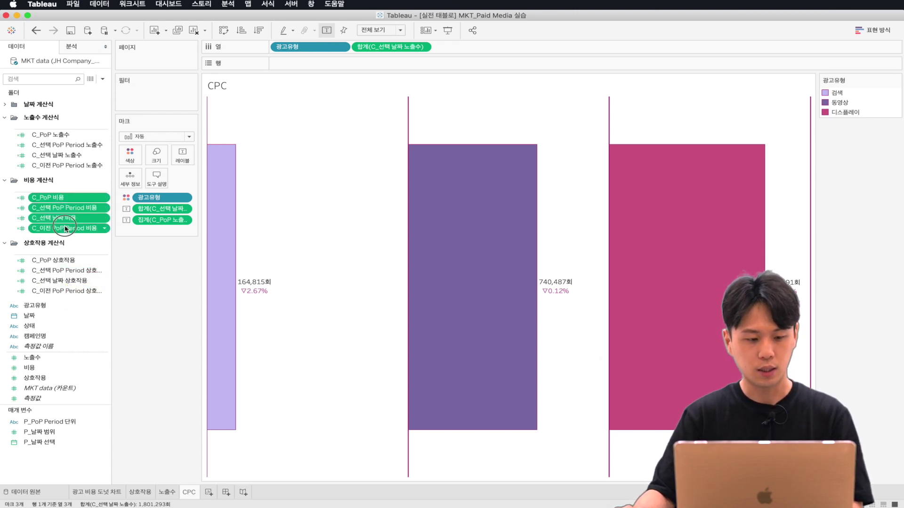
{"action": "right_click", "coordinate": [60, 210]}
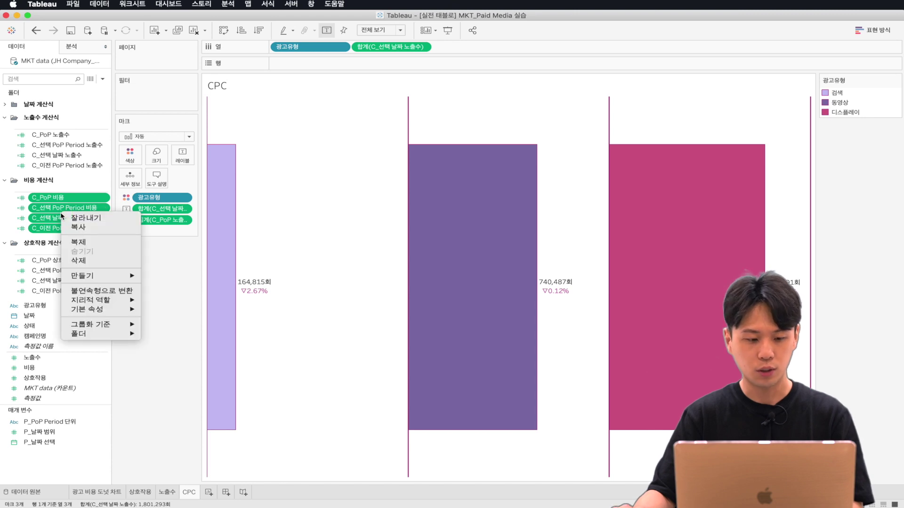
{"action": "left_click", "coordinate": [80, 244]}
Step: Group the four copied 비용 calculations in a new folder named CPC 계산식
{"action": "right_click", "coordinate": [82, 359]}
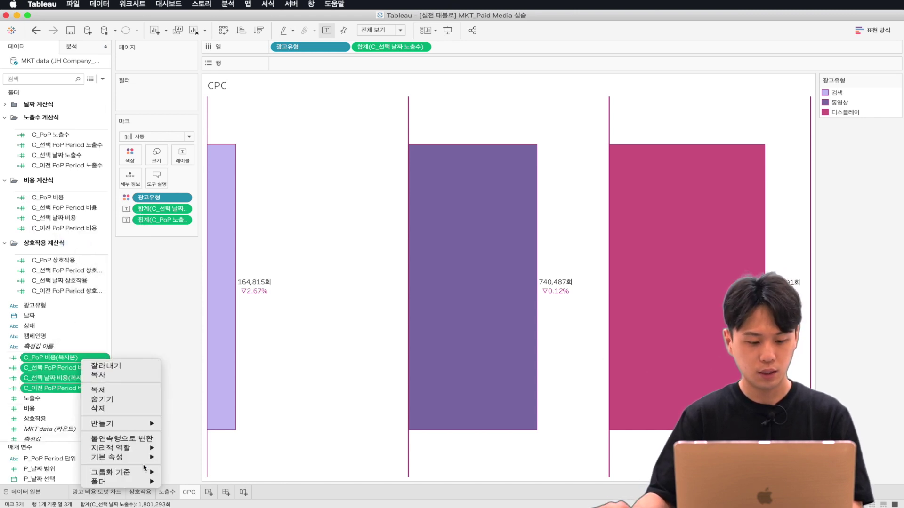
{"action": "mouse_move", "coordinate": [118, 482]}
{"action": "left_click", "coordinate": [188, 482]}
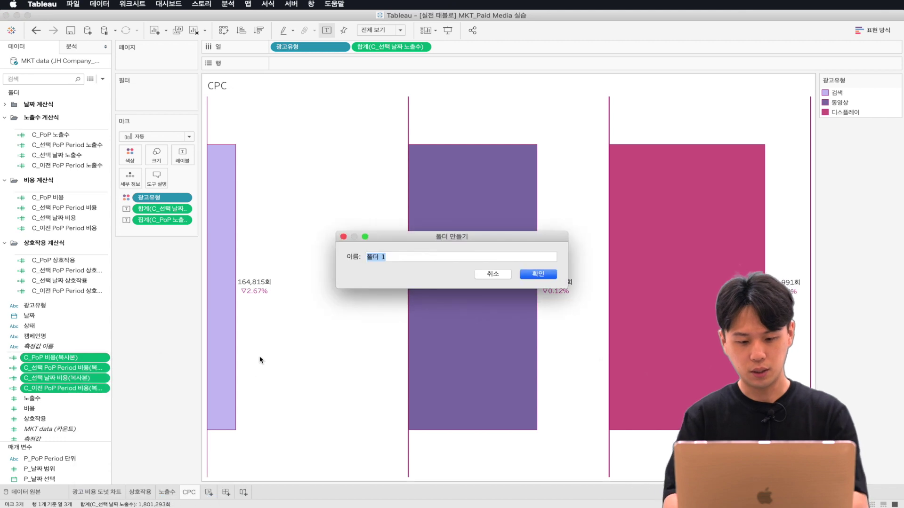
{"action": "key", "text": "BackSpace"}
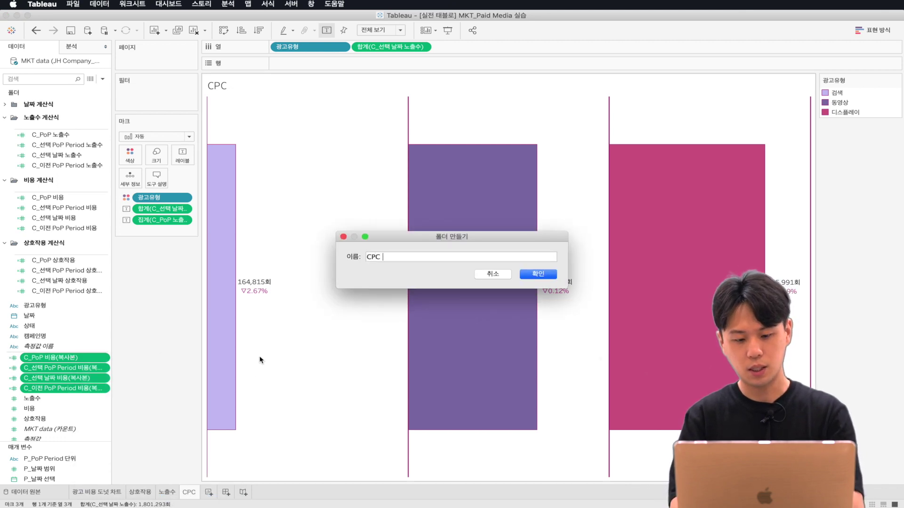
{"action": "type", "text": "CPC 계산"}
{"action": "key", "text": "Return"}
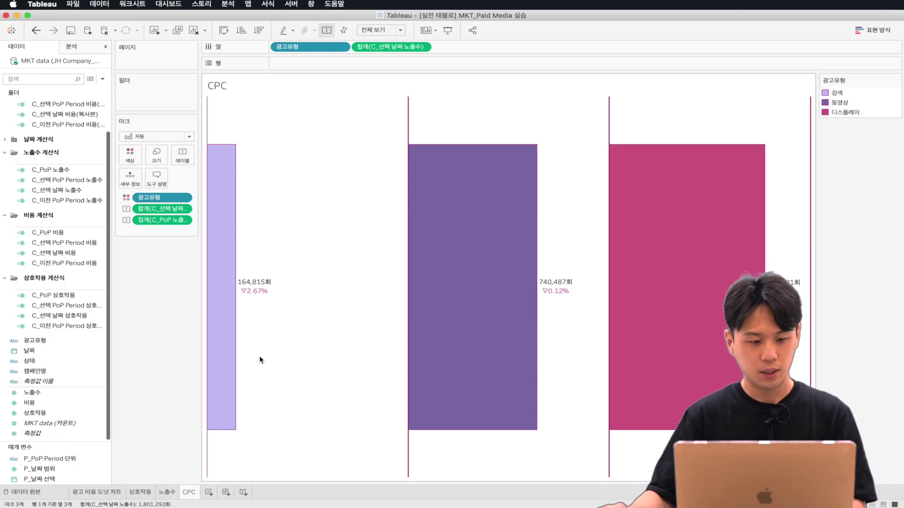
Step: Rename the four copies for CPC, defining three as AVG 비용 divided by AVG 상호작용 and C_PoP CPC as the change relative to the previous period
{"action": "left_click", "coordinate": [60, 242]}
{"action": "scroll", "coordinate": [60, 243], "scroll_direction": "up", "scroll_amount": 1}
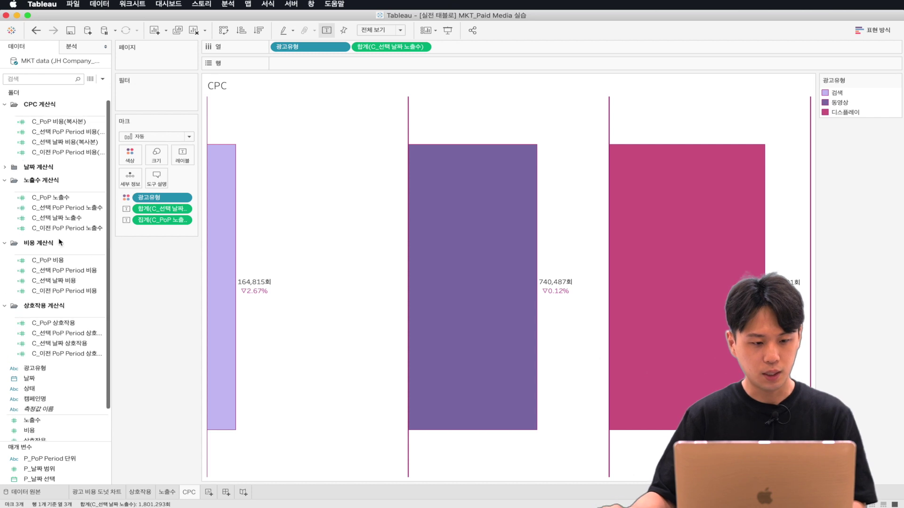
{"action": "right_click", "coordinate": [55, 142]}
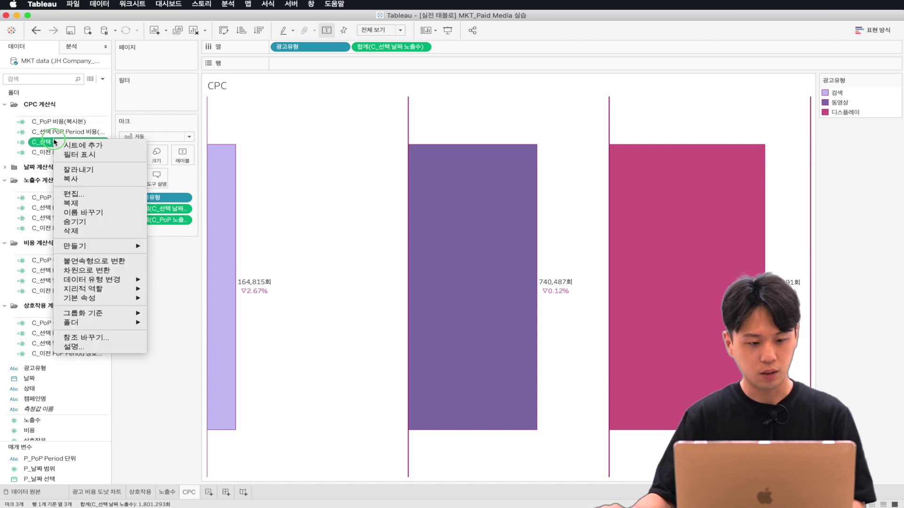
{"action": "left_click", "coordinate": [84, 193]}
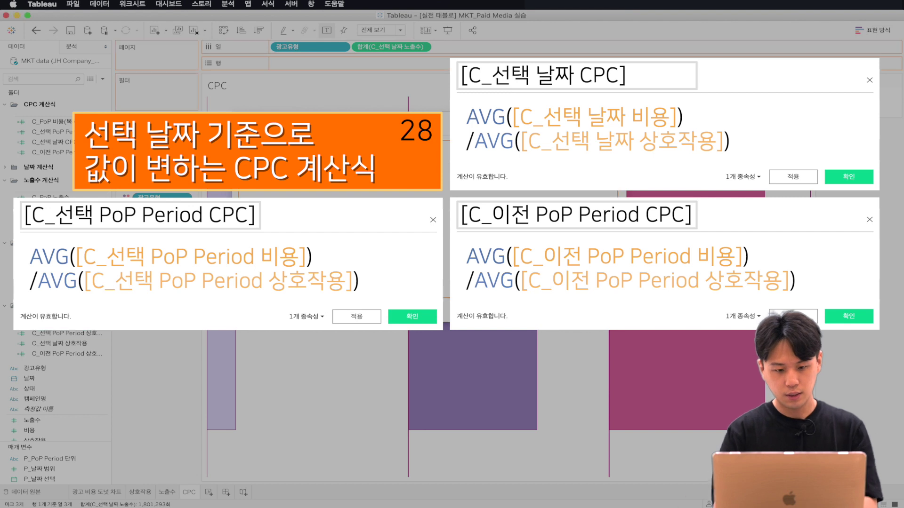
{"action": "key", "text": "Escape"}
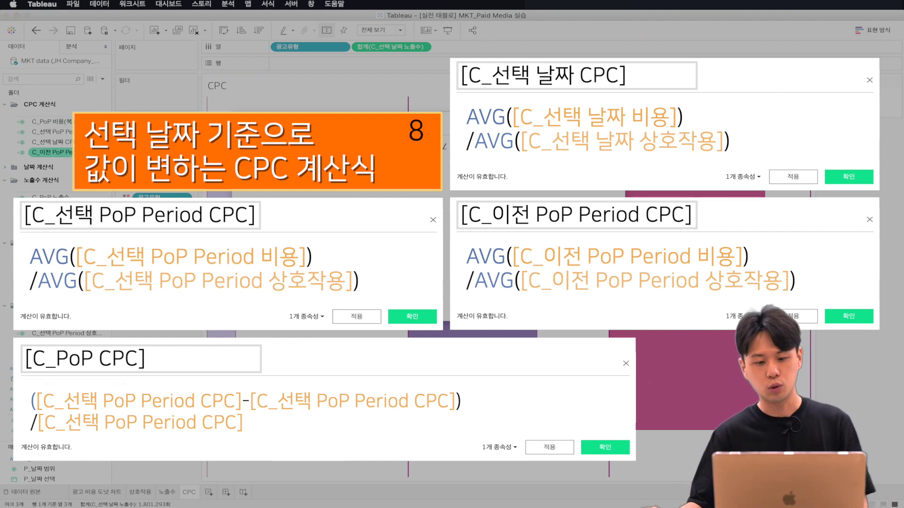
{"action": "left_click", "coordinate": [55, 145]}
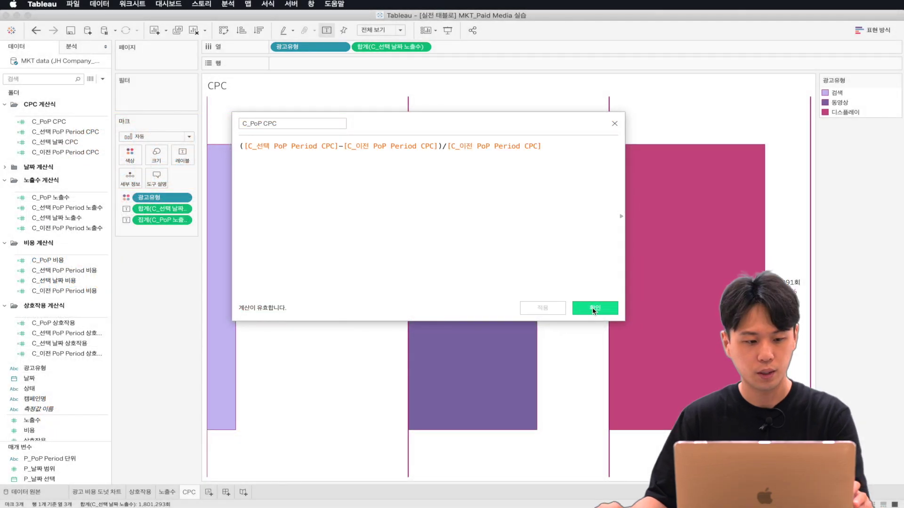
{"action": "left_click", "coordinate": [595, 307]}
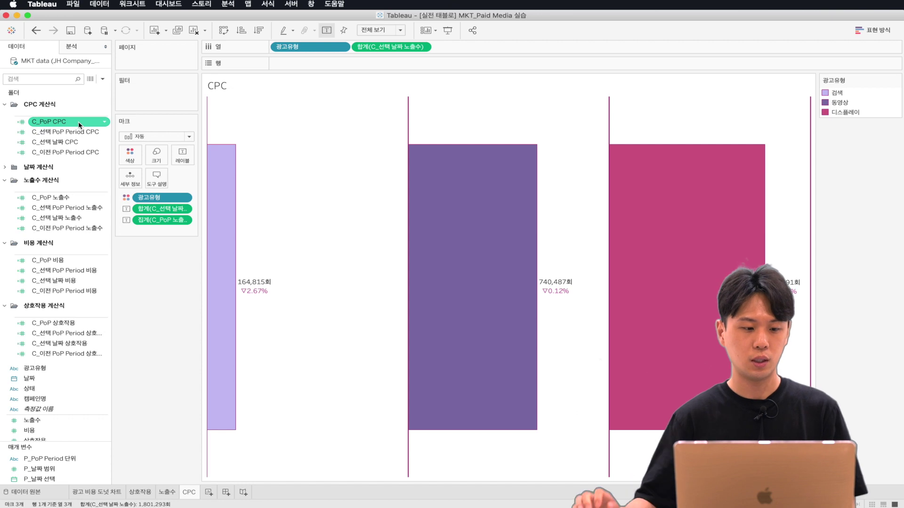
Step: Remove the C_선택 날짜 노출수 measure from the columns and 광고유형 from the color marks
{"action": "mouse_move", "coordinate": [225, 245]}
{"action": "mouse_move", "coordinate": [525, 339]}
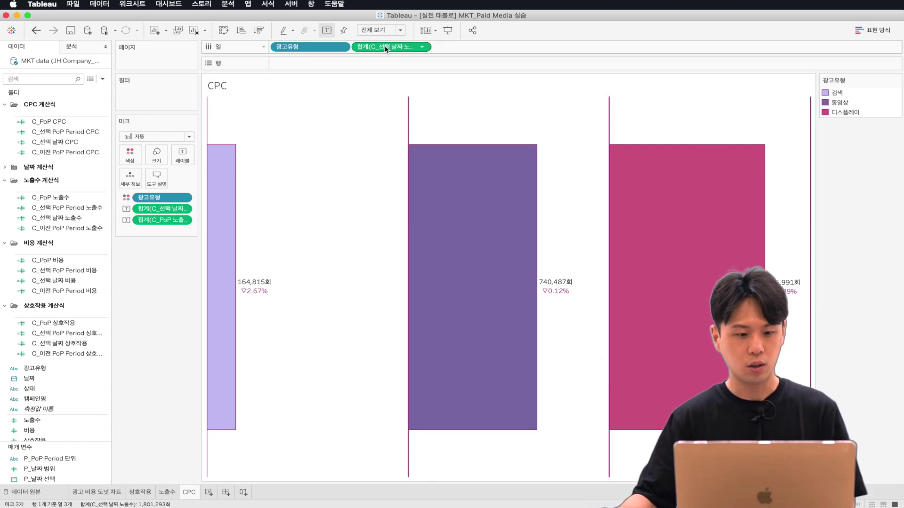
{"action": "left_click_drag", "start_coordinate": [385, 46], "coordinate": [165, 297]}
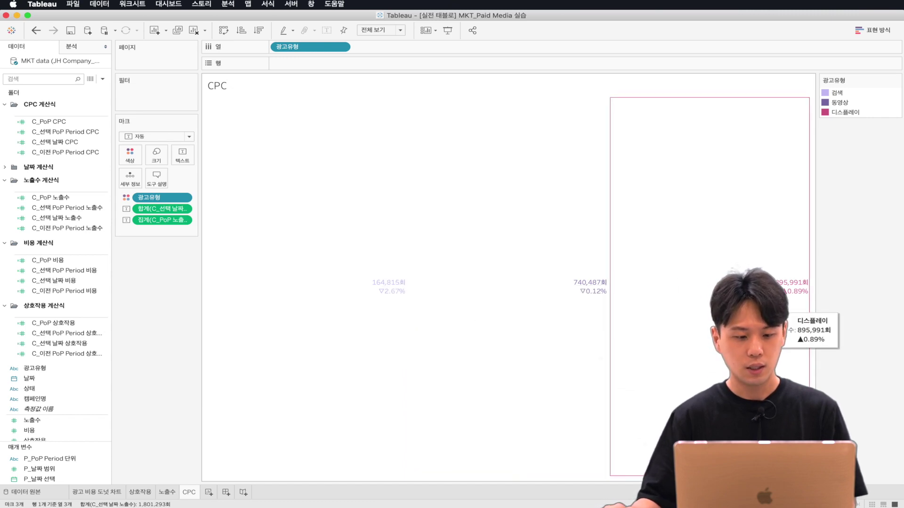
{"action": "left_click_drag", "start_coordinate": [164, 204], "coordinate": [160, 272]}
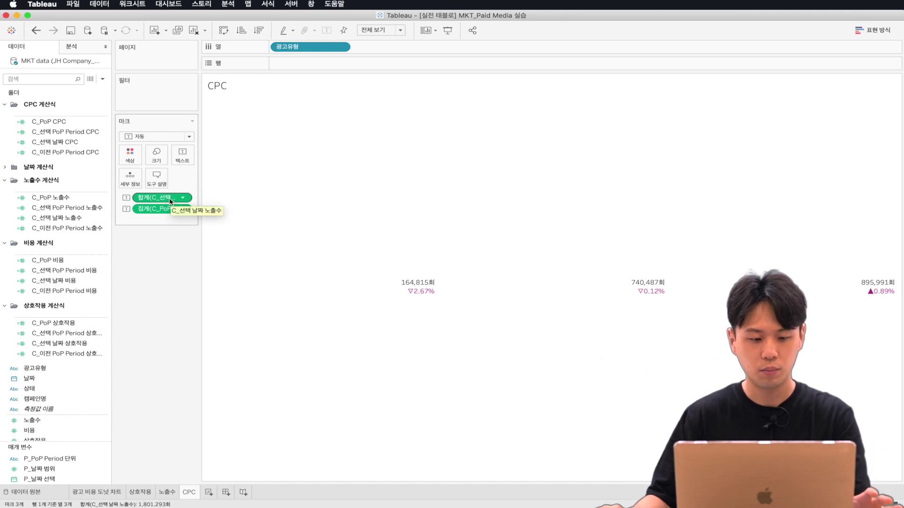
Step: Replace the 노출수 measures in the text marks with C_선택 날짜 CPC and C_PoP CPC
{"action": "mouse_move", "coordinate": [163, 210]}
{"action": "left_mouse_down"}
{"action": "mouse_move", "coordinate": [88, 153]}
{"action": "mouse_move", "coordinate": [165, 200]}
{"action": "left_mouse_up"}
{"action": "left_click_drag", "start_coordinate": [49, 121], "coordinate": [160, 208]}
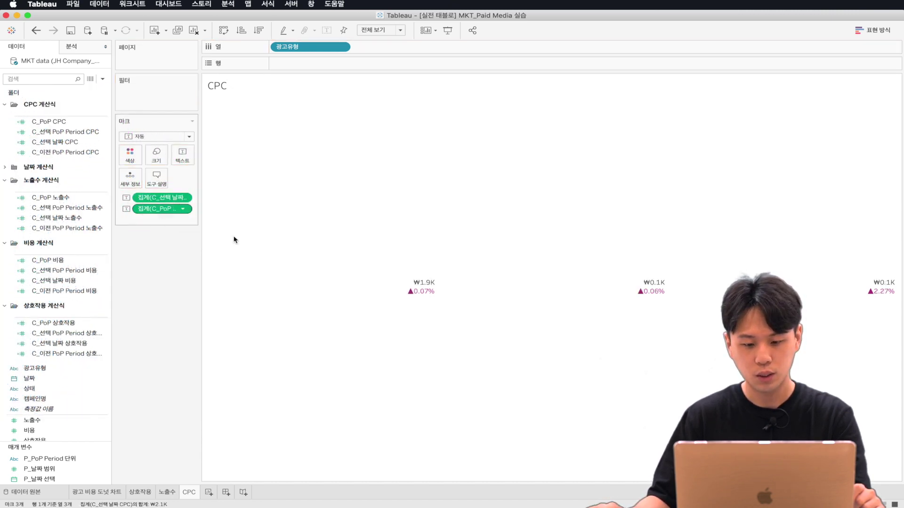
{"action": "mouse_move", "coordinate": [344, 276]}
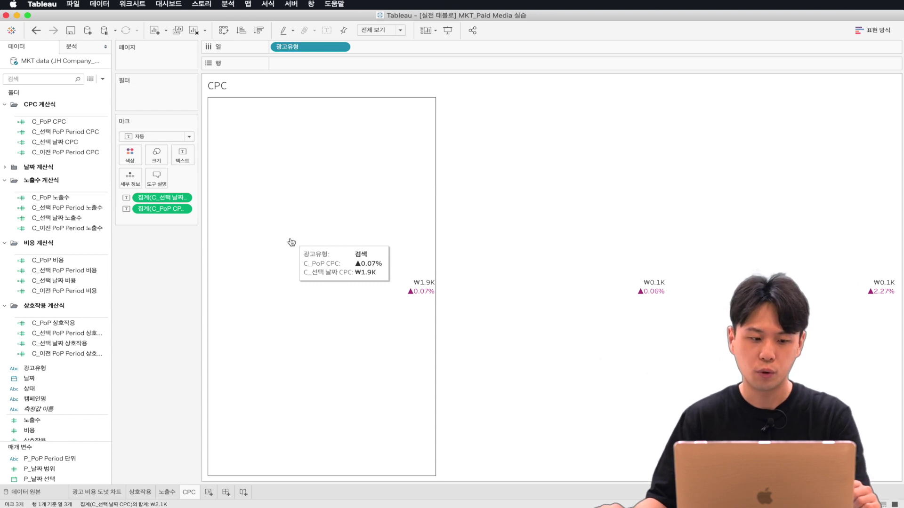
Step: Set the default number format of C_선택 날짜 CPC to 0 decimal places with display units 없음
{"action": "right_click", "coordinate": [61, 143]}
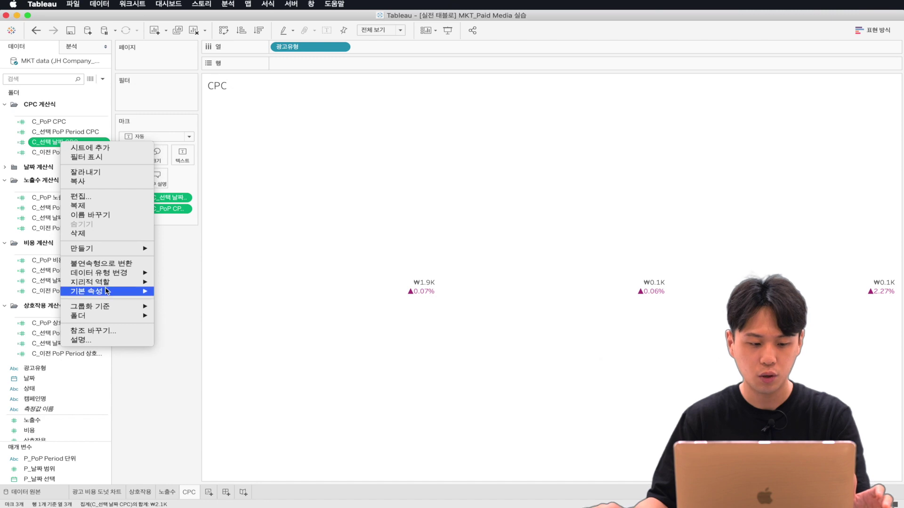
{"action": "mouse_move", "coordinate": [106, 291]}
{"action": "left_click", "coordinate": [225, 312]}
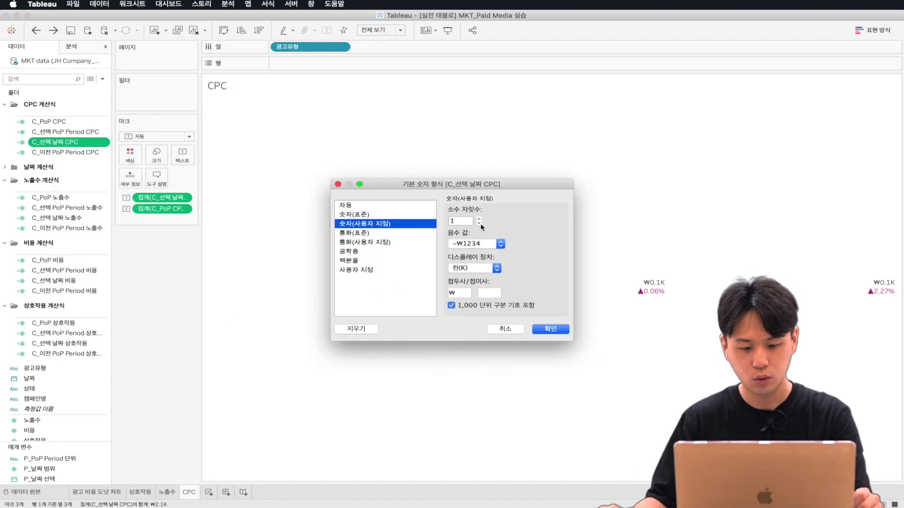
{"action": "left_click", "coordinate": [479, 224]}
{"action": "left_click", "coordinate": [473, 268]}
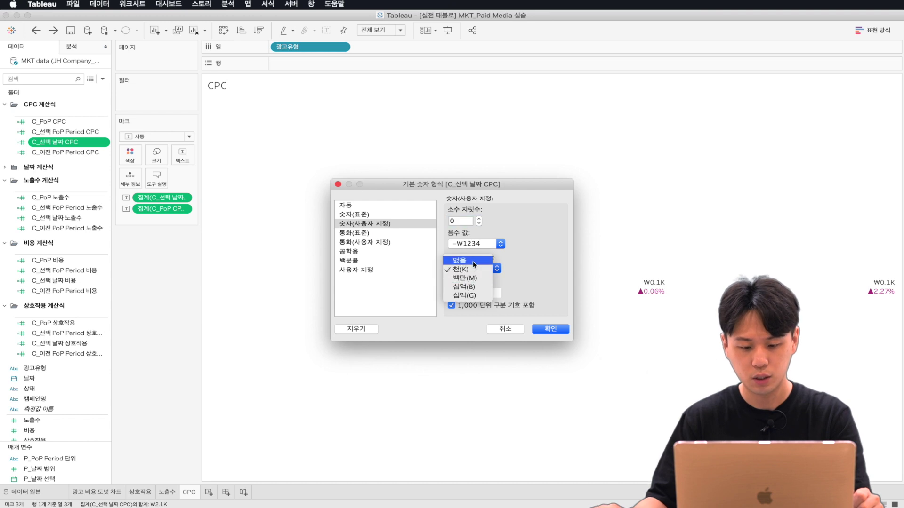
{"action": "left_click", "coordinate": [464, 259]}
{"action": "left_click", "coordinate": [549, 330]}
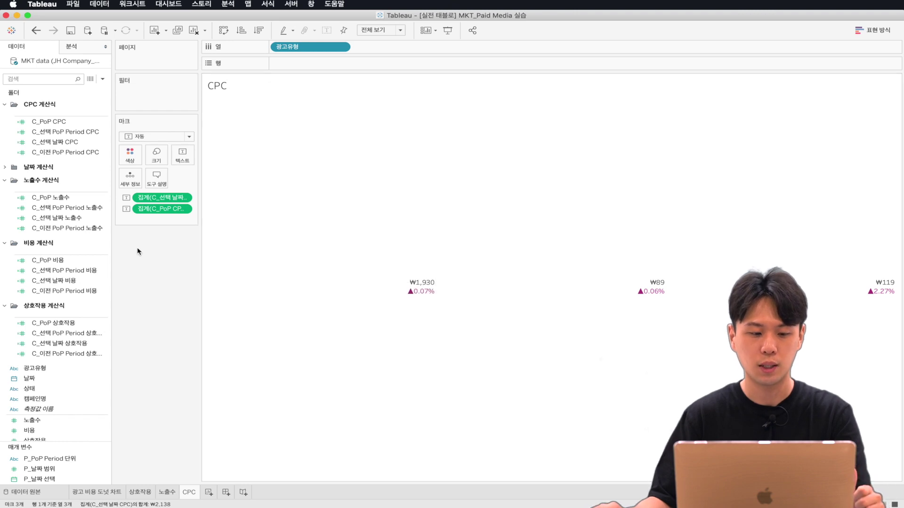
Step: Make both lines of the CPC text label bold and set the C_선택 날짜 CPC line to size 15
{"action": "left_click", "coordinate": [183, 157]}
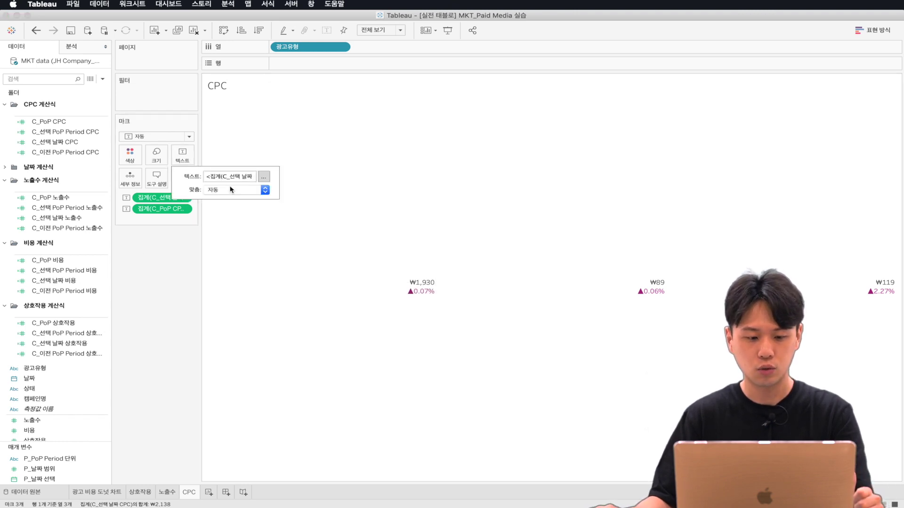
{"action": "left_click", "coordinate": [267, 178]}
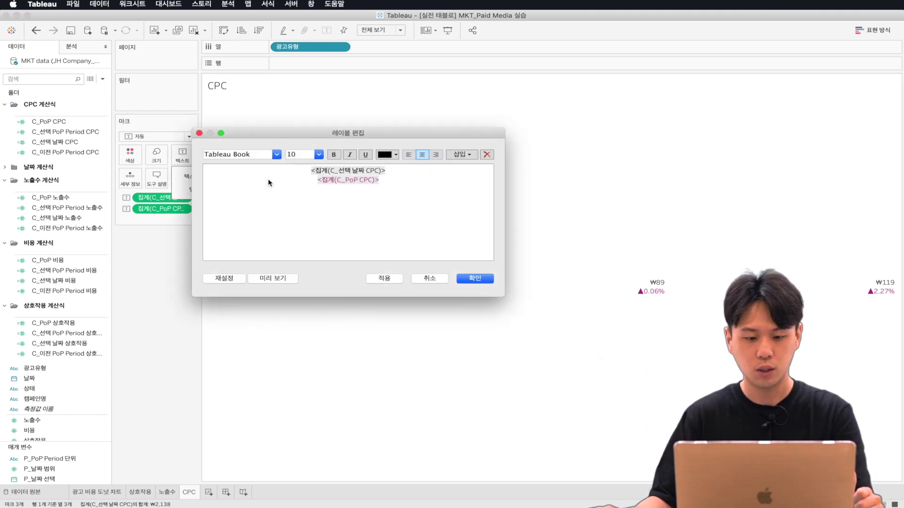
{"action": "key", "text": "super+a"}
{"action": "key", "text": "super+b"}
{"action": "left_click", "coordinate": [427, 172]}
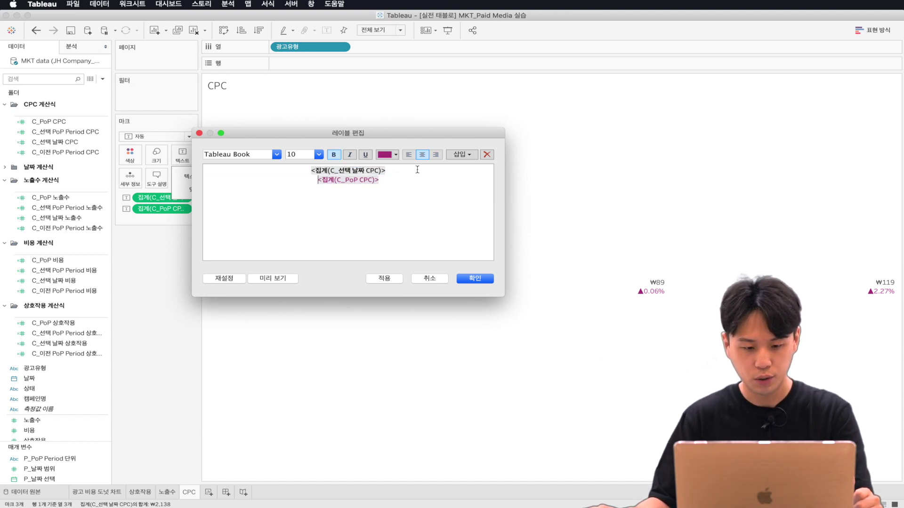
{"action": "left_click_drag", "start_coordinate": [418, 169], "coordinate": [191, 166]}
{"action": "left_click", "coordinate": [298, 155]}
{"action": "key", "text": "Return"}
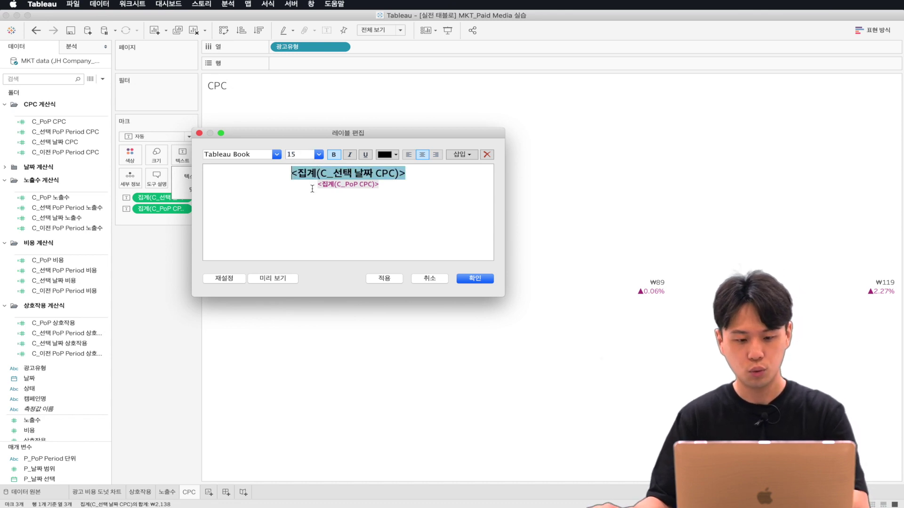
Step: Set the C_PoP CPC line of the label to size 12 and apply the label changes
{"action": "left_click_drag", "start_coordinate": [311, 185], "coordinate": [463, 188]}
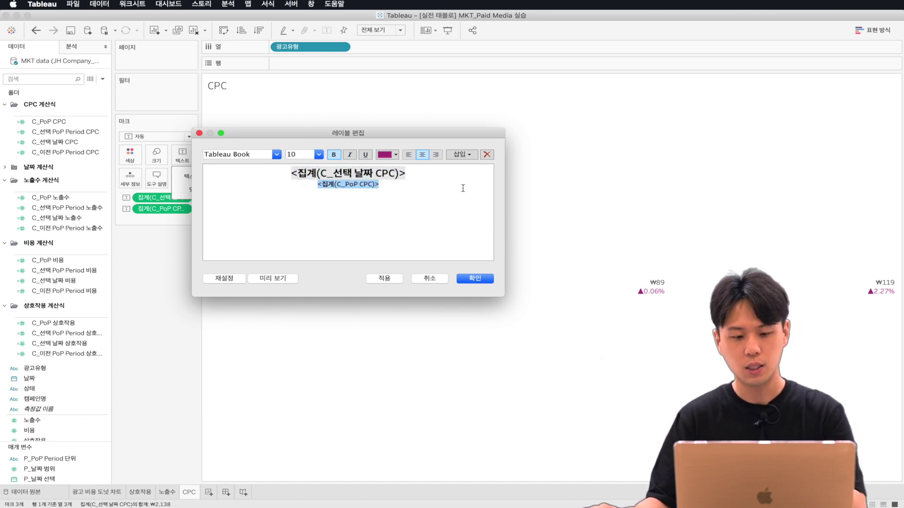
{"action": "left_click", "coordinate": [306, 155]}
{"action": "double_click", "coordinate": [310, 157]}
{"action": "type", "text": "12"}
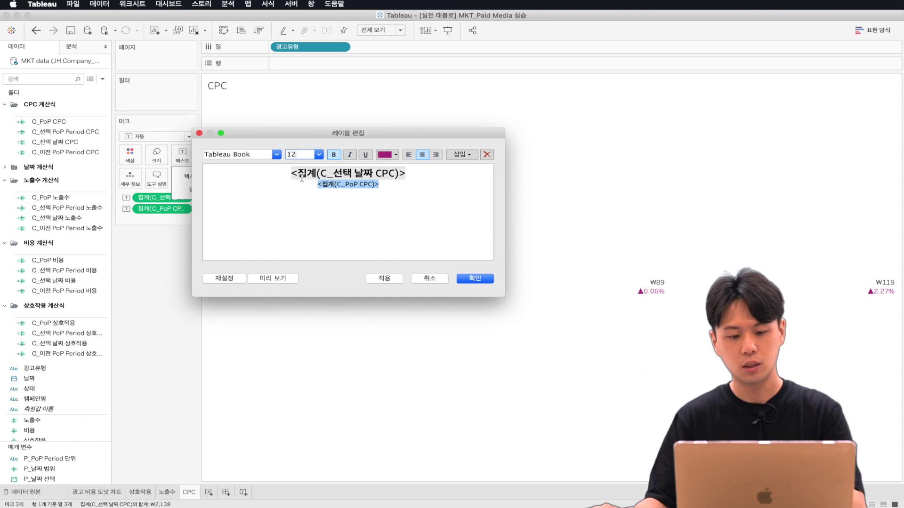
{"action": "key", "text": "Return"}
{"action": "left_click", "coordinate": [472, 277]}
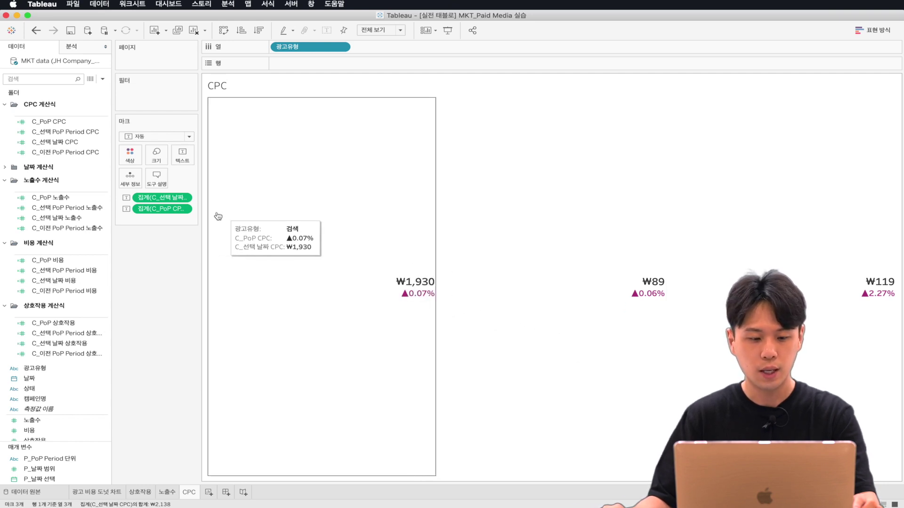
Step: Center the CPC text labels horizontally in their cells
{"action": "left_click", "coordinate": [182, 155]}
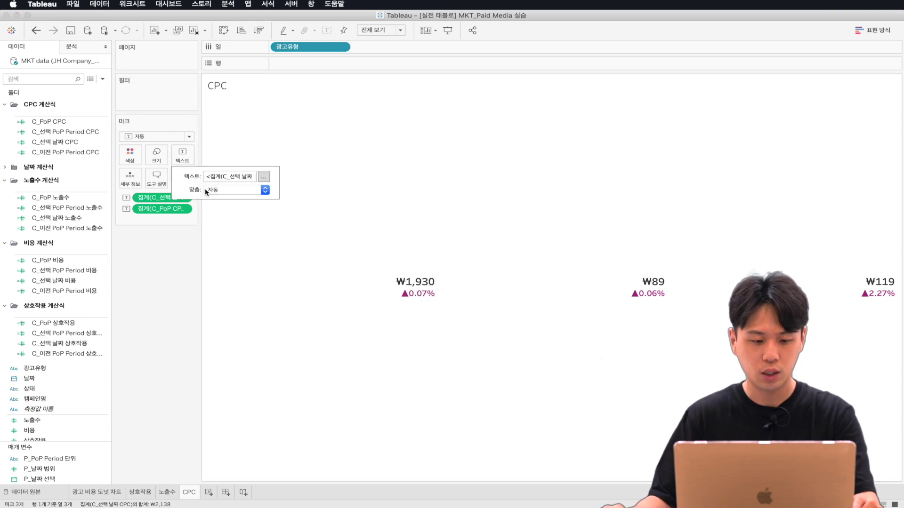
{"action": "left_click", "coordinate": [218, 191]}
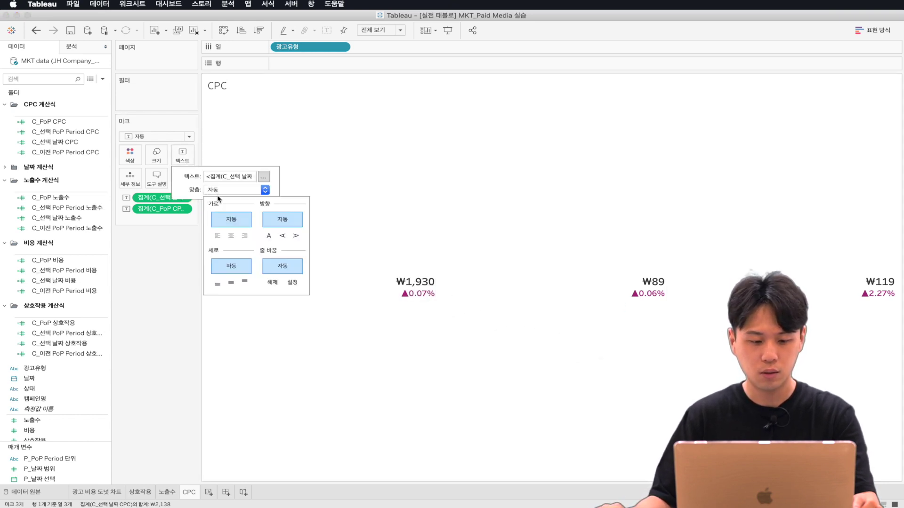
{"action": "left_click", "coordinate": [219, 236]}
{"action": "left_click", "coordinate": [170, 258]}
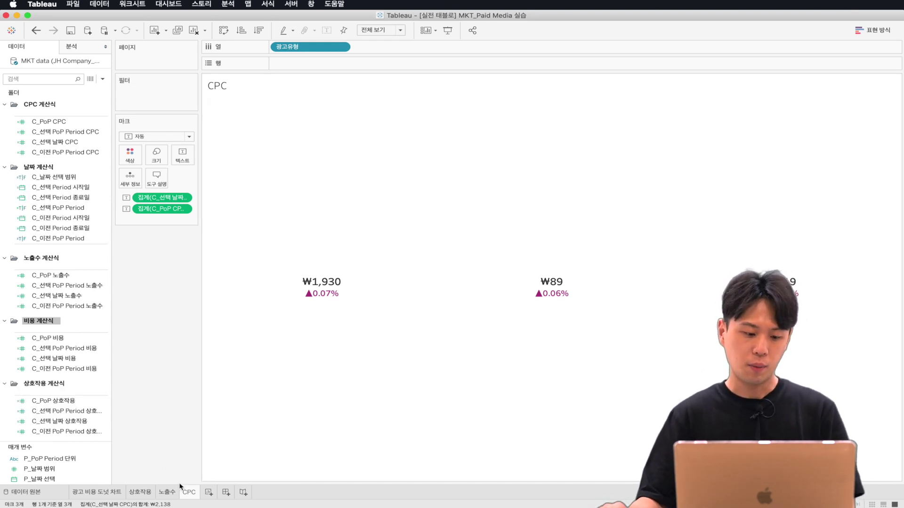
Step: Duplicate the CPC worksheet and rename the copy CTR
{"action": "right_click", "coordinate": [189, 493]}
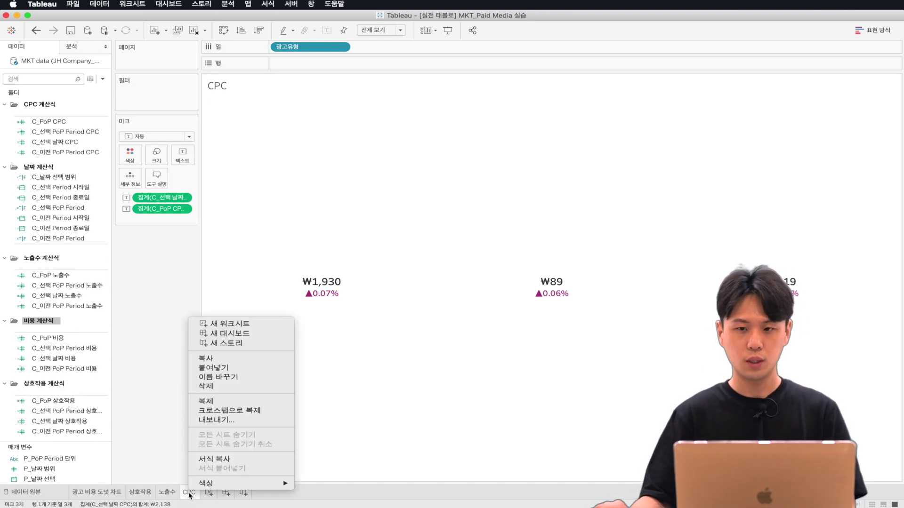
{"action": "left_click", "coordinate": [226, 402]}
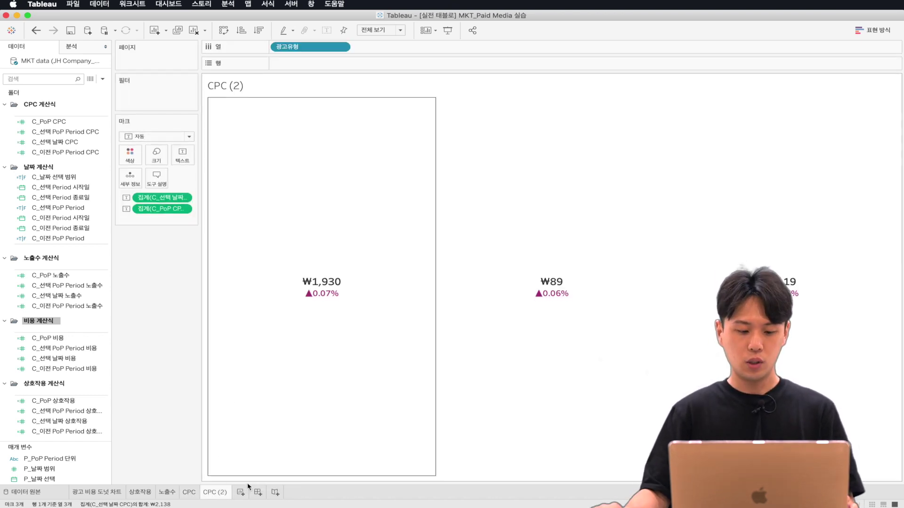
{"action": "double_click", "coordinate": [208, 492]}
{"action": "type", "text": "CTR"}
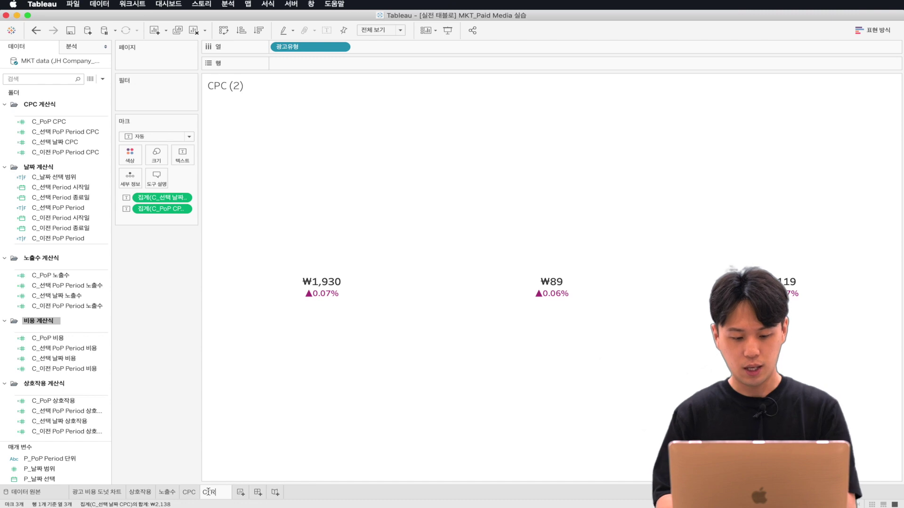
{"action": "key", "text": "Return"}
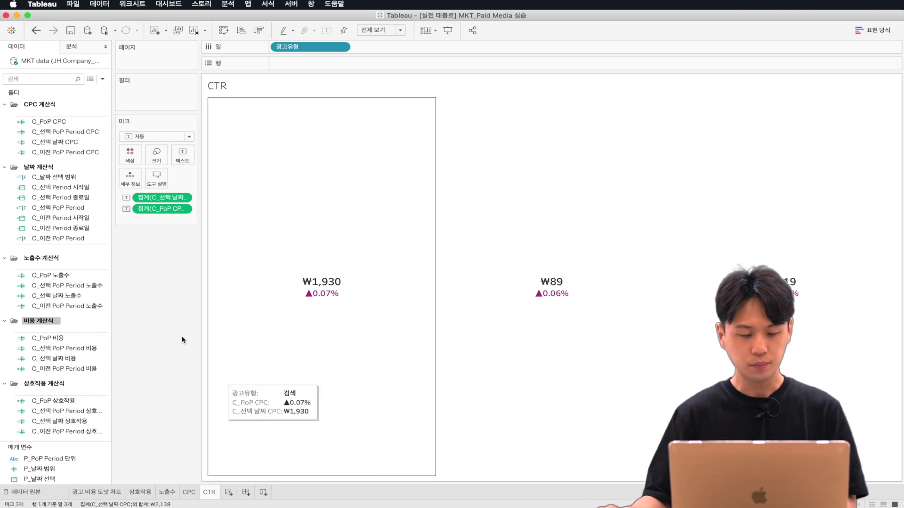
Step: Build the 선택 날짜, 선택 PoP Period and 이전 PoP Period CTR calculations as AVG 상호작용 / AVG 노출수, and C_PoP CTR as 선택 minus 이전
{"action": "left_click", "coordinate": [80, 154]}
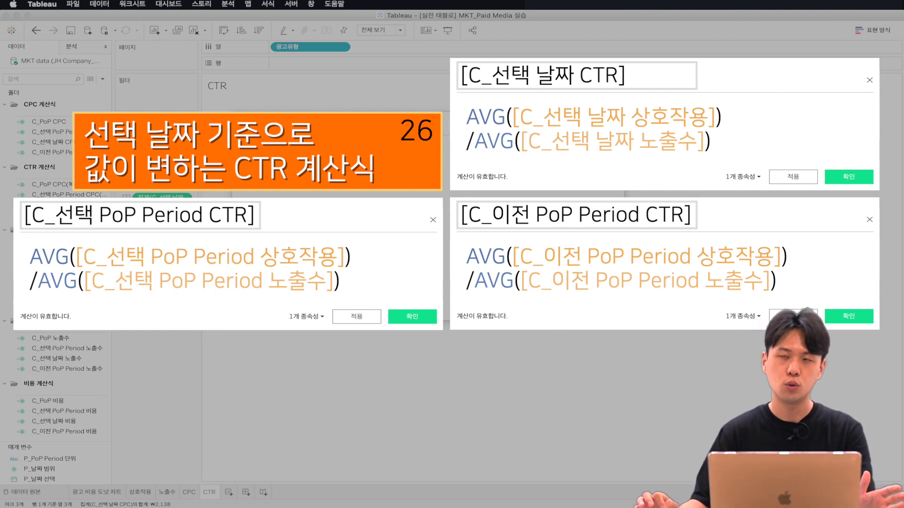
{"action": "left_click", "coordinate": [63, 194]}
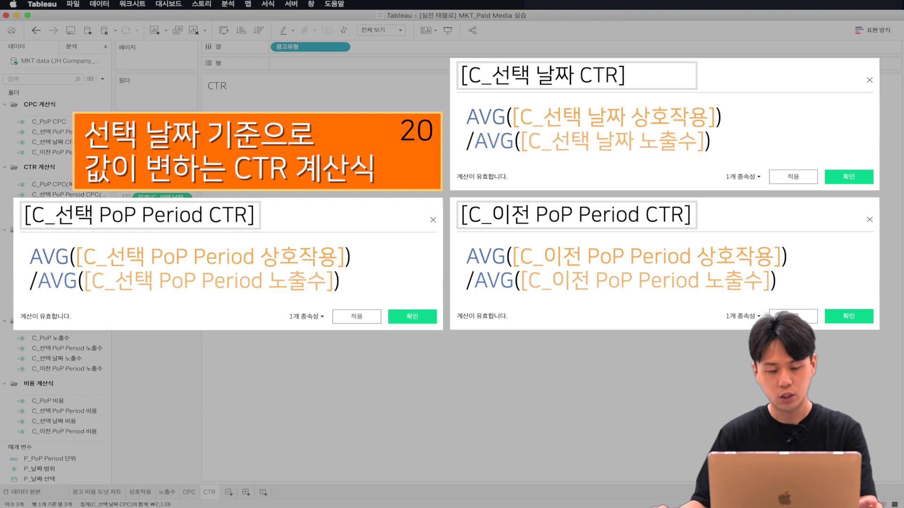
{"action": "left_click", "coordinate": [63, 194]}
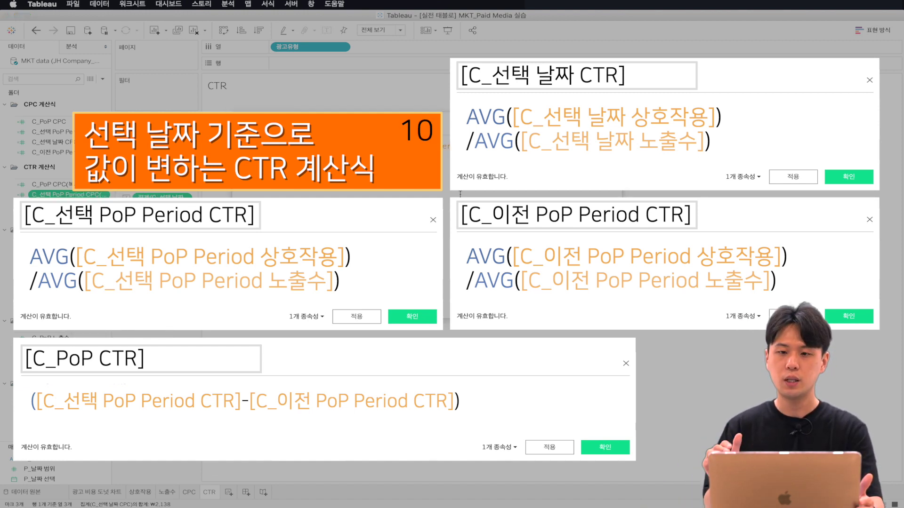
{"action": "left_click", "coordinate": [48, 184]}
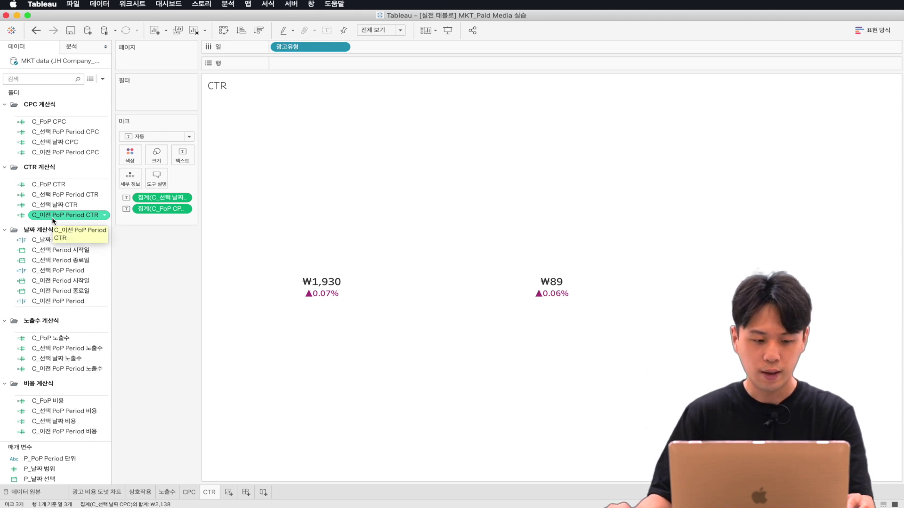
Step: Set the default number format of C_선택 PoP Period CTR, C_선택 날짜 CTR and C_이전 PoP Period CTR to 백분율 with 2 decimal places
{"action": "left_click", "coordinate": [72, 202]}
{"action": "left_click", "coordinate": [73, 196]}
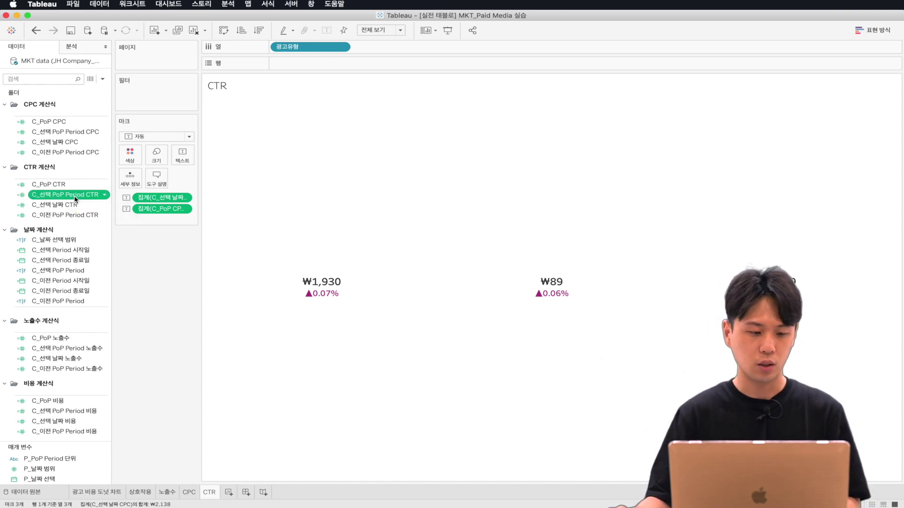
{"action": "left_click", "coordinate": [71, 217], "text": "super"}
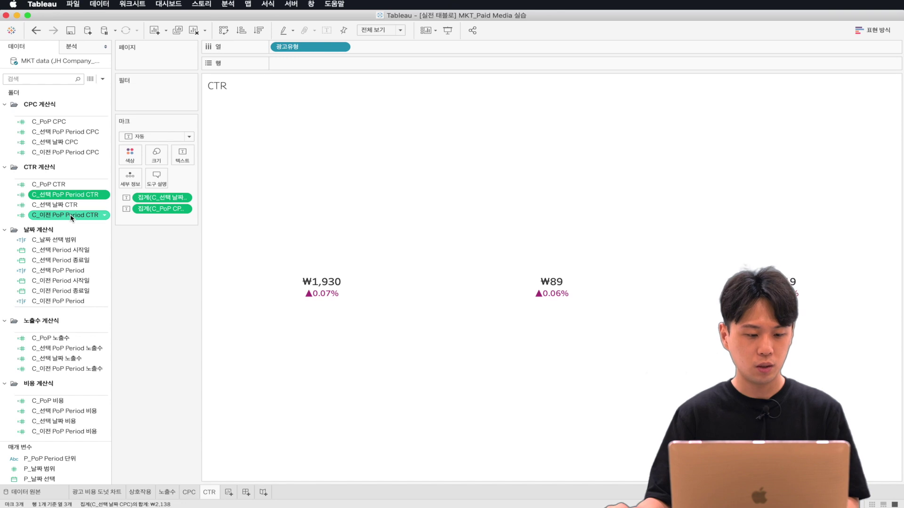
{"action": "left_click", "coordinate": [72, 216], "text": "shift"}
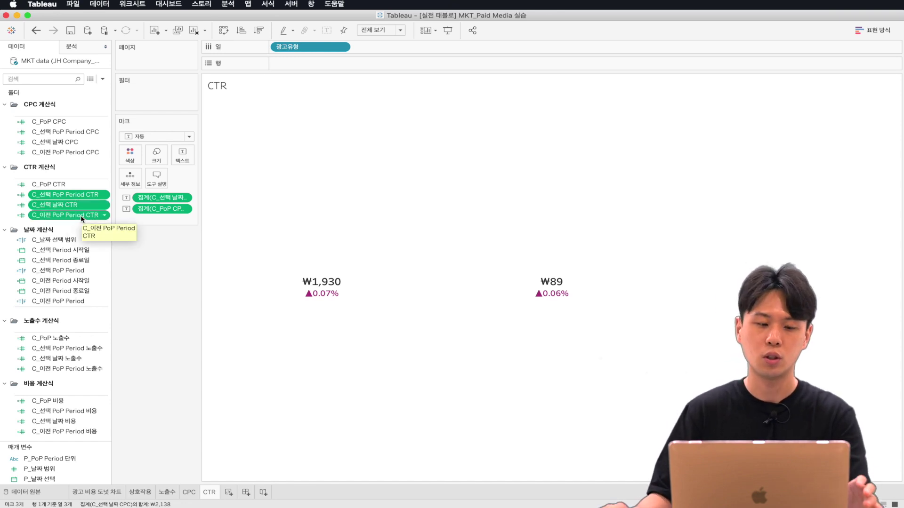
{"action": "right_click", "coordinate": [80, 215]}
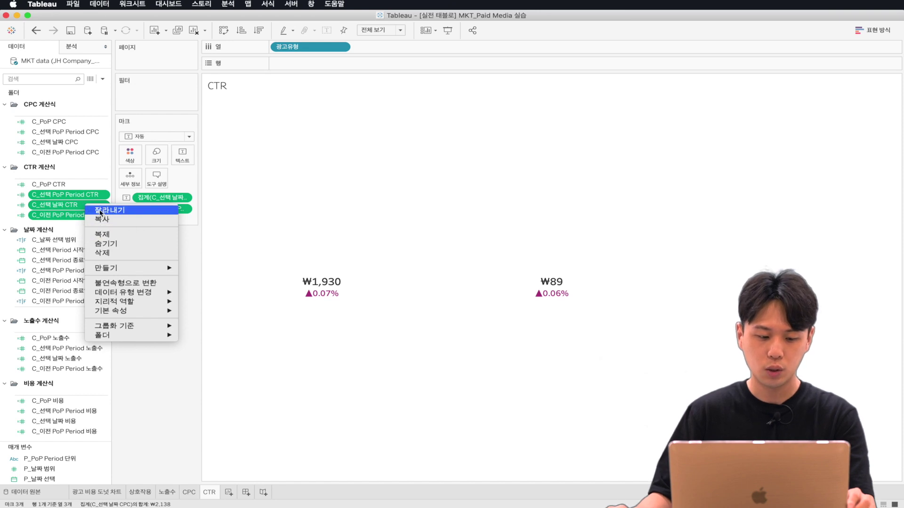
{"action": "mouse_move", "coordinate": [136, 315]}
{"action": "left_click", "coordinate": [207, 313]}
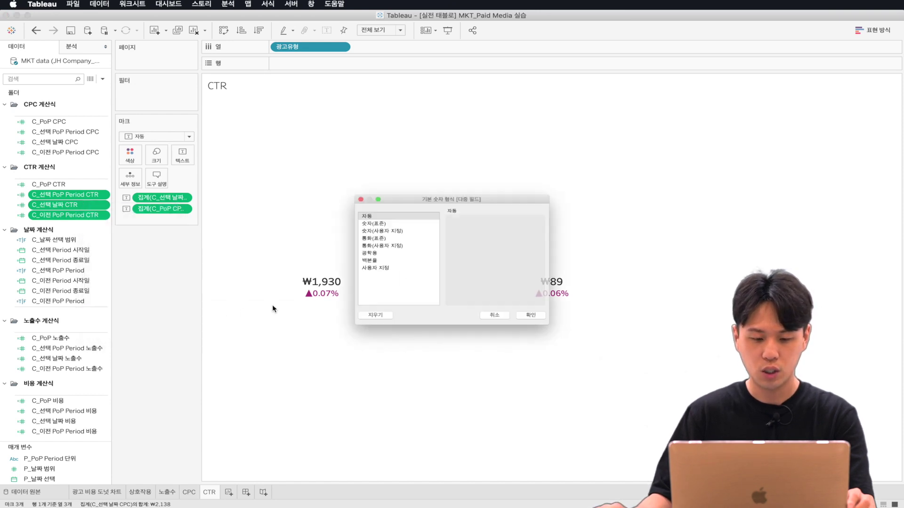
{"action": "left_click", "coordinate": [359, 262]}
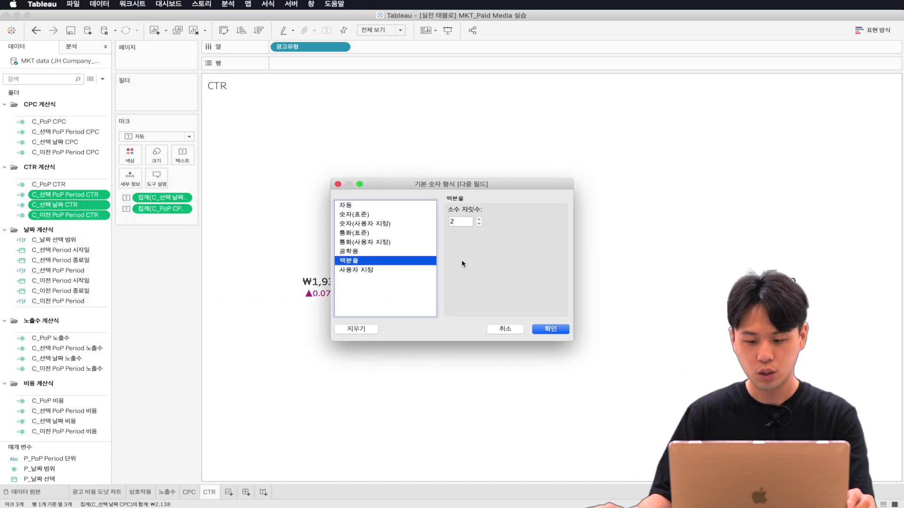
{"action": "left_click", "coordinate": [555, 329]}
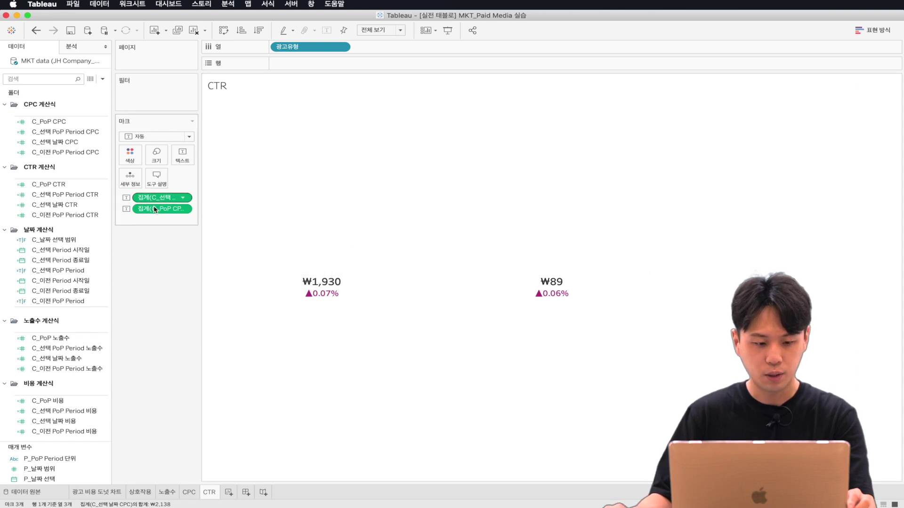
Step: Replace the two CPC text fields on the CTR sheet's marks with C_선택 날짜 CTR and C_PoP CTR
{"action": "left_click", "coordinate": [76, 205]}
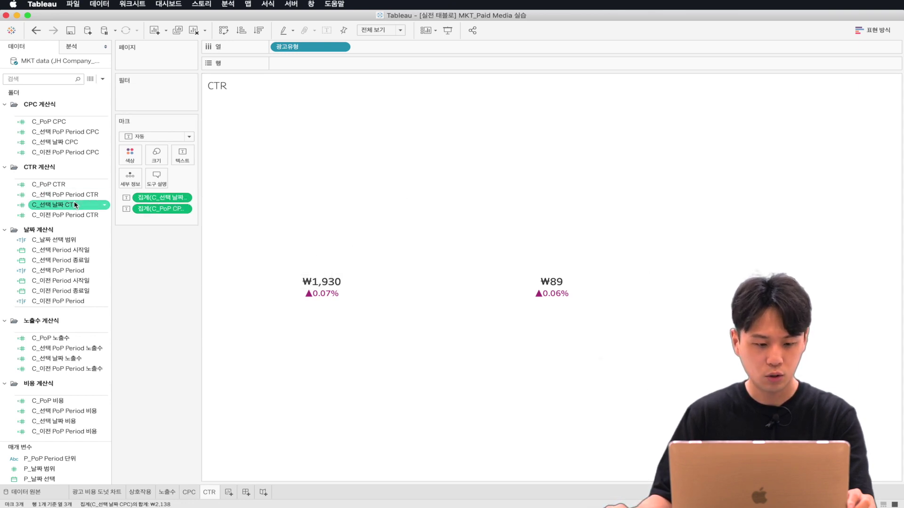
{"action": "left_click_drag", "start_coordinate": [53, 209], "coordinate": [160, 197]}
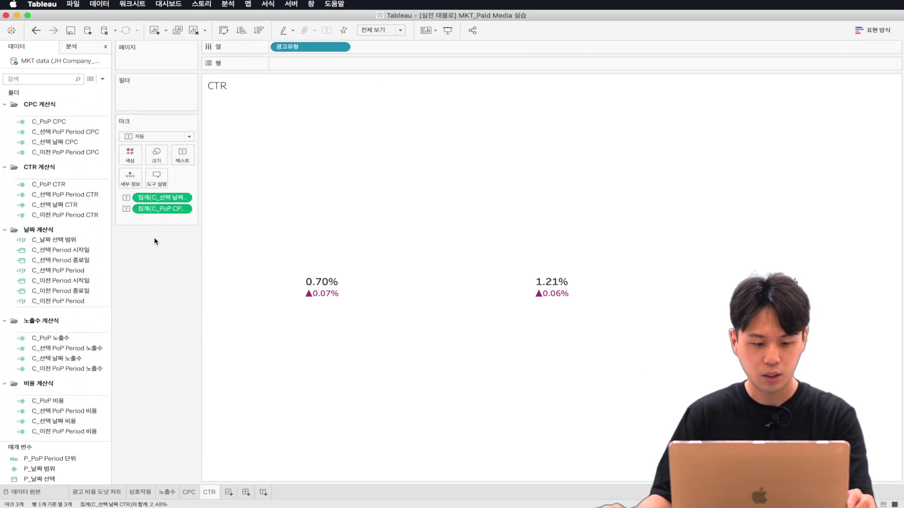
{"action": "left_click", "coordinate": [71, 184]}
{"action": "left_click_drag", "start_coordinate": [70, 184], "coordinate": [165, 208]}
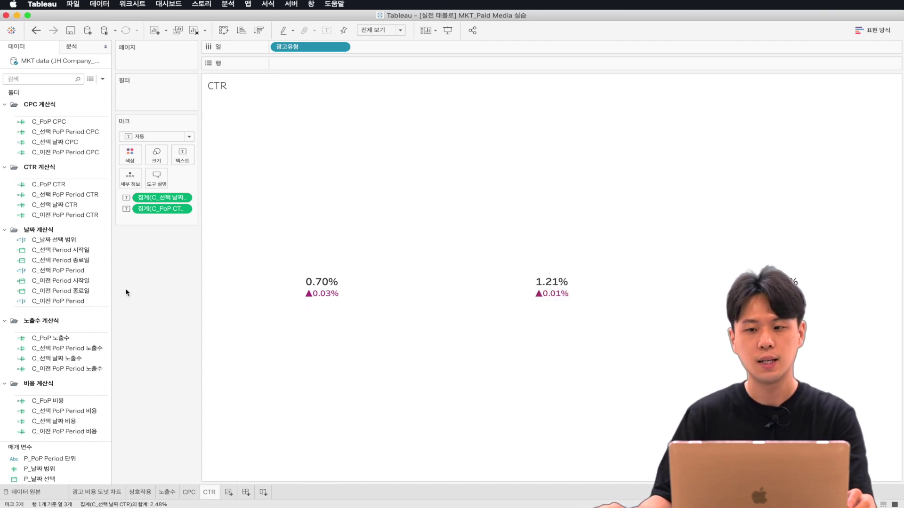
Step: Duplicate the CTR worksheet and rename the copy CPM
{"action": "right_click", "coordinate": [211, 495]}
{"action": "left_click", "coordinate": [258, 399]}
{"action": "double_click", "coordinate": [229, 492]}
{"action": "type", "text": "CP"}
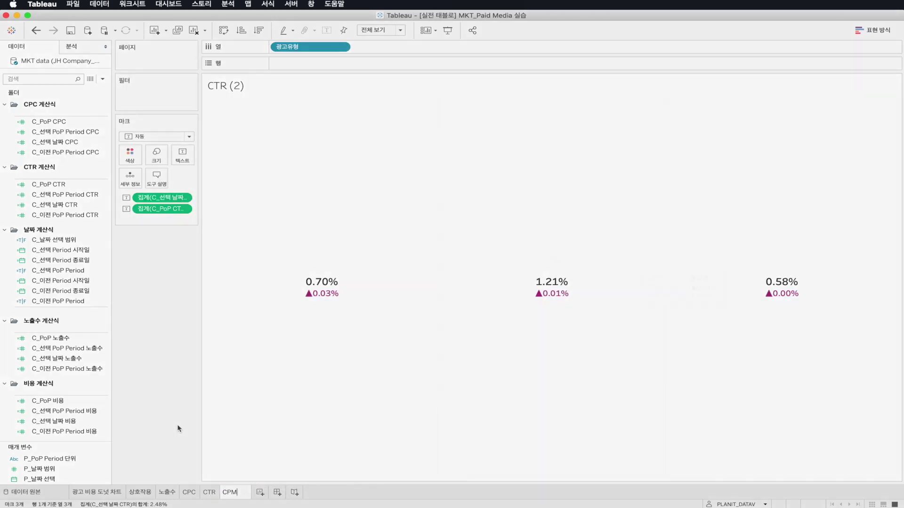
{"action": "type", "text": "M"}
{"action": "key", "text": "Return"}
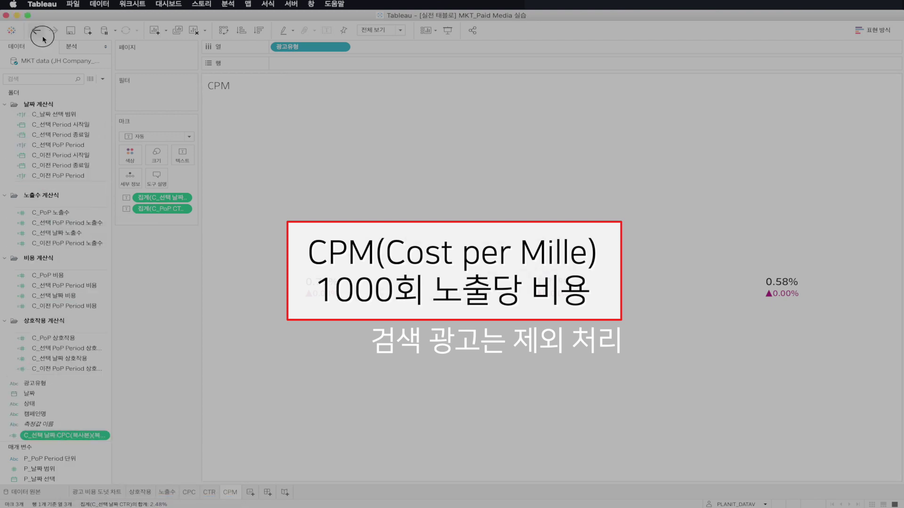
Step: Create the CPM calculations, including 비용 and 노출수 versions that exclude 검색 ads, and group them in a CPM 계산식 folder
{"action": "right_click", "coordinate": [73, 206]}
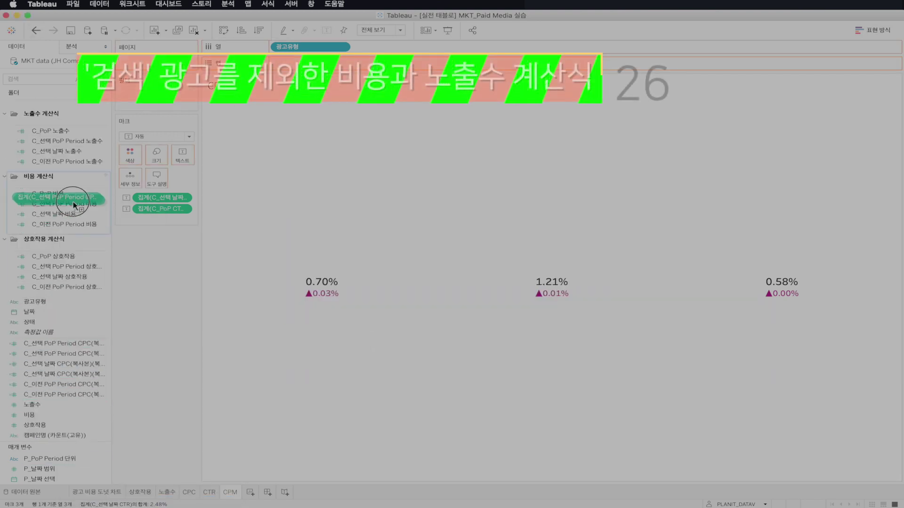
{"action": "left_click_drag", "start_coordinate": [60, 202], "coordinate": [41, 210]}
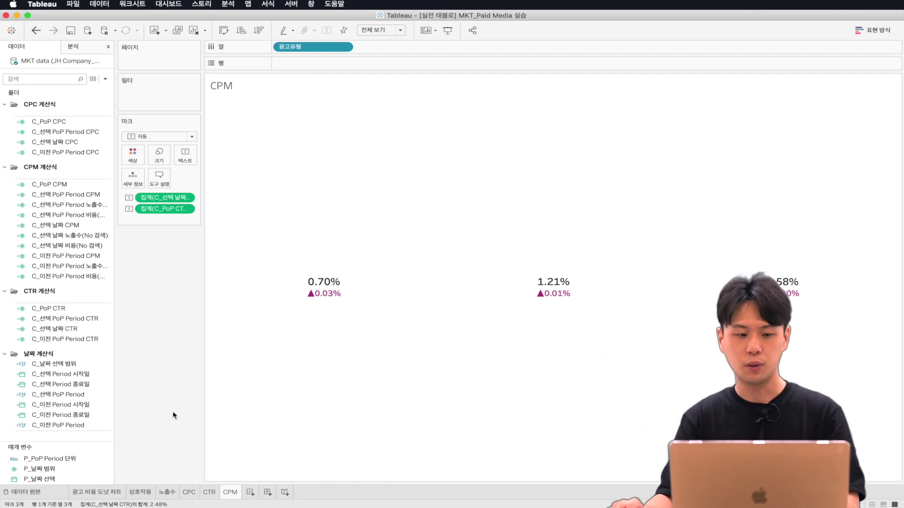
Step: Replace the two CTR text fields on the CPM sheet's marks with C_선택 날짜 CPM and C_PoP CPM
{"action": "left_click", "coordinate": [84, 227]}
{"action": "left_click_drag", "start_coordinate": [69, 225], "coordinate": [151, 202]}
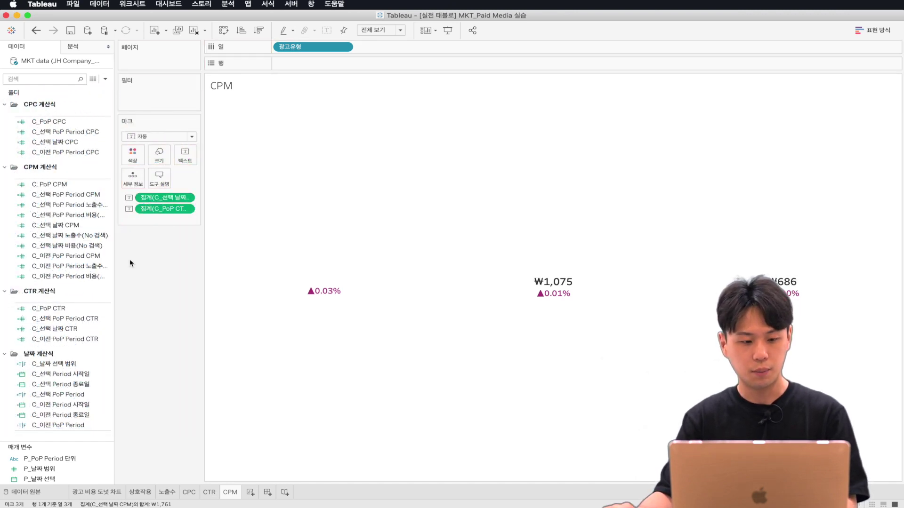
{"action": "left_click", "coordinate": [49, 184]}
{"action": "left_click_drag", "start_coordinate": [50, 184], "coordinate": [151, 210]}
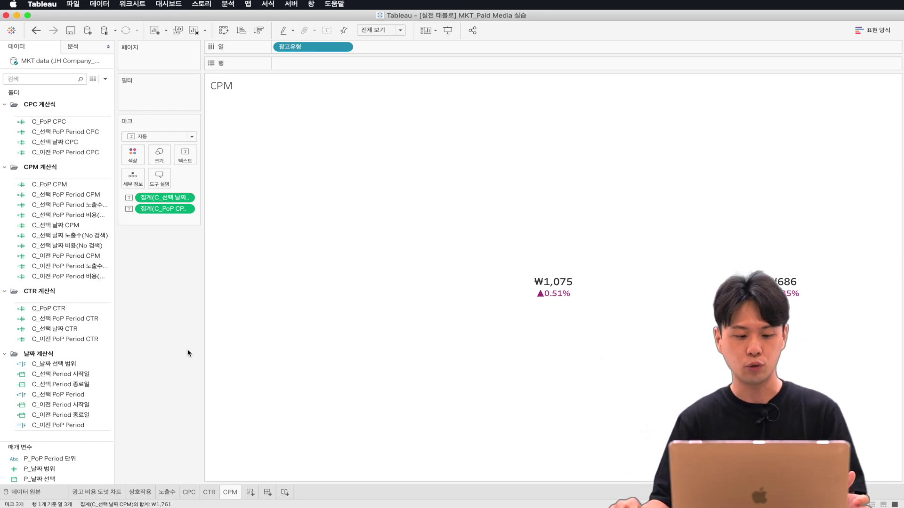
Step: Duplicate the CPM worksheet and rename the copy 광고 유형 머리글
{"action": "right_click", "coordinate": [233, 492]}
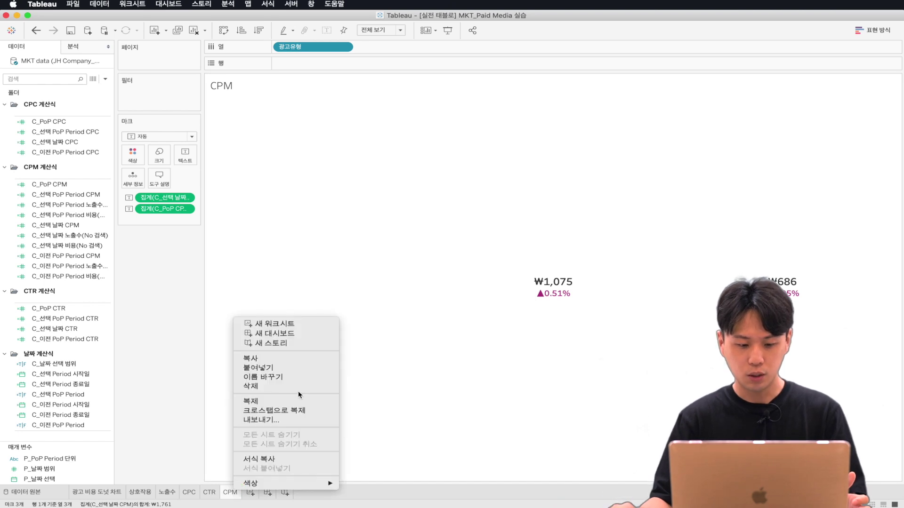
{"action": "left_click", "coordinate": [292, 401]}
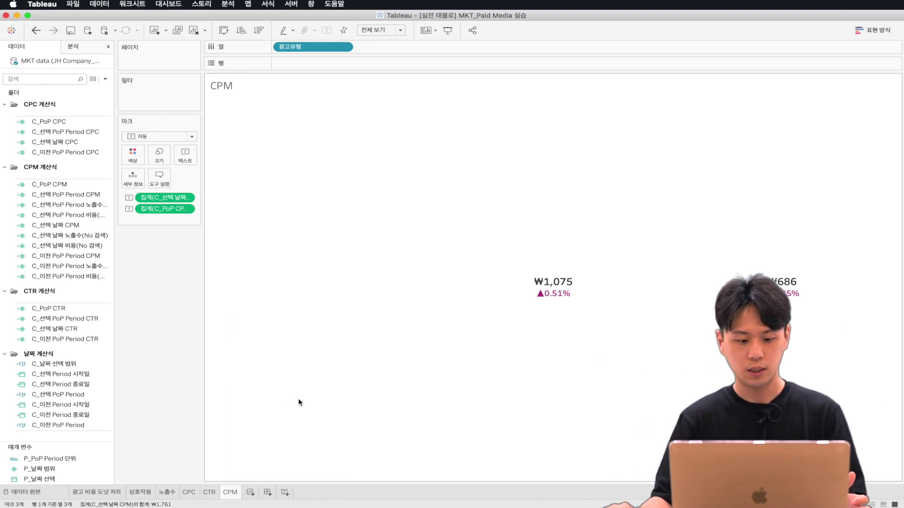
{"action": "double_click", "coordinate": [256, 492]}
{"action": "type", "text": "광고 유형 머그ㄹ"}
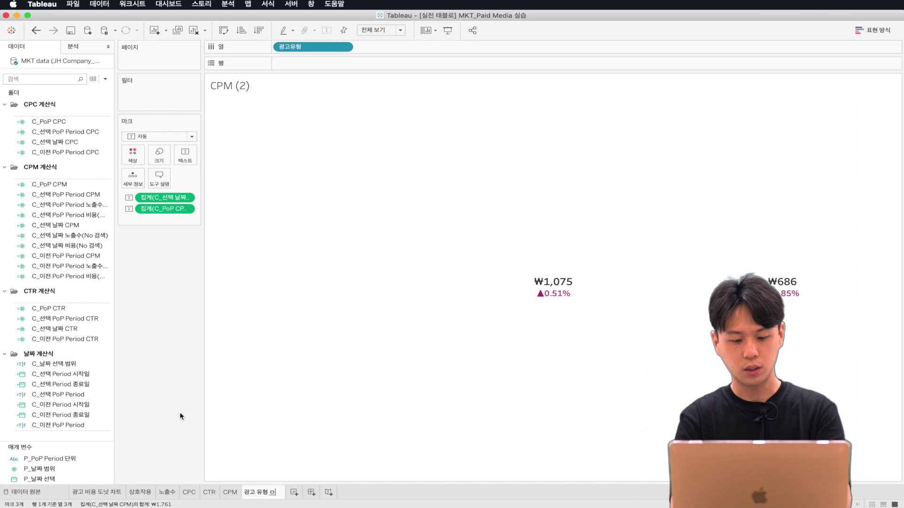
{"action": "key", "text": "BackSpace"}
{"action": "key", "text": "BackSpace"}
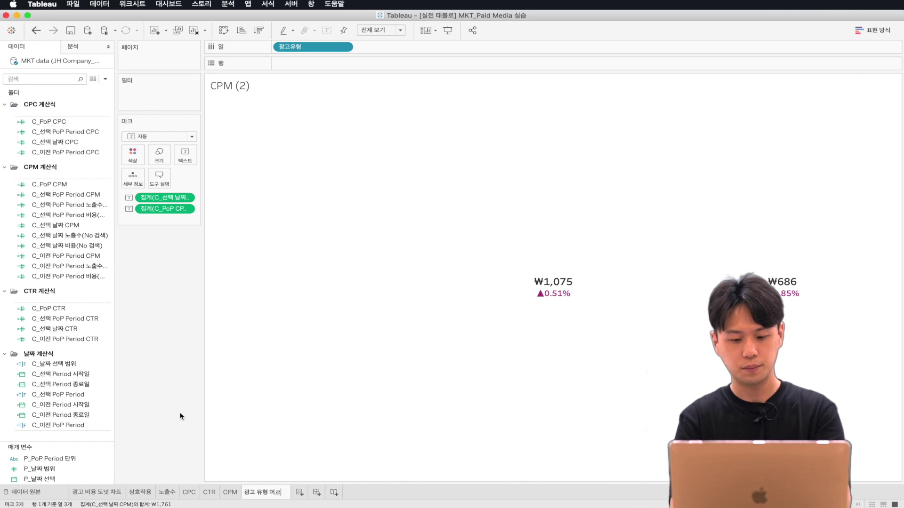
{"action": "type", "text": "리글"}
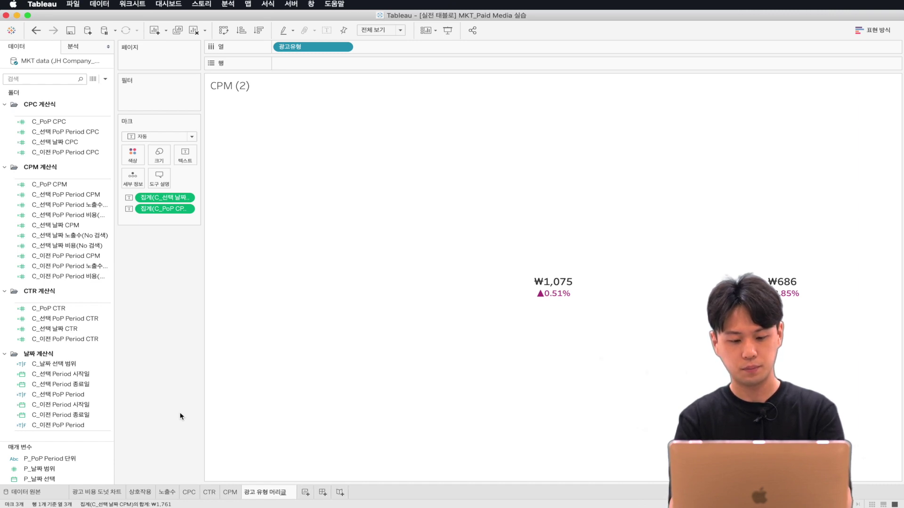
{"action": "key", "text": "Return"}
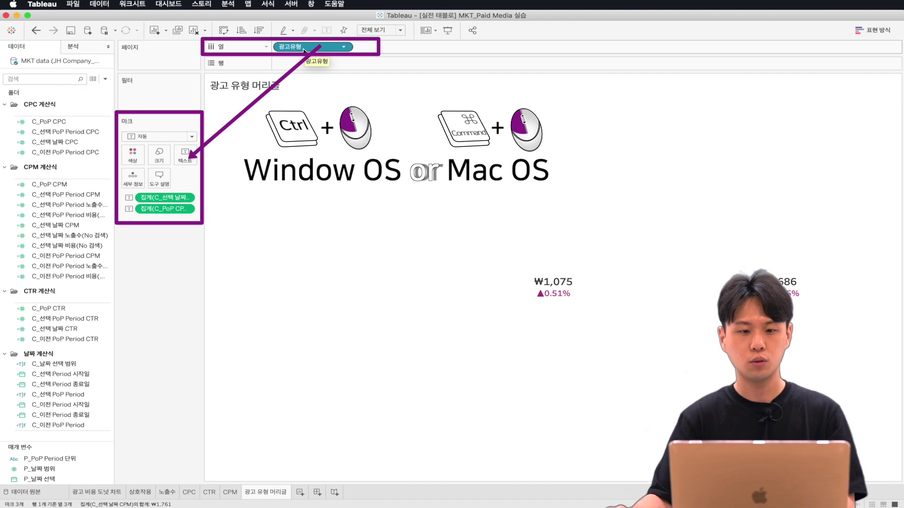
Step: Copy 광고유형 from the columns to the text marks and remove the two CPM fields from the marks
{"action": "left_click_drag", "start_coordinate": [311, 46], "coordinate": [189, 156]}
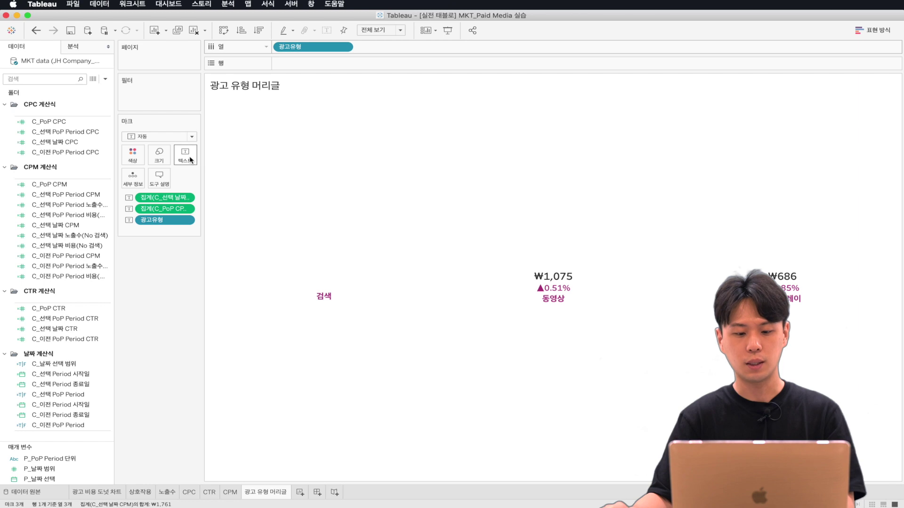
{"action": "left_click_drag", "start_coordinate": [158, 207], "coordinate": [158, 266]}
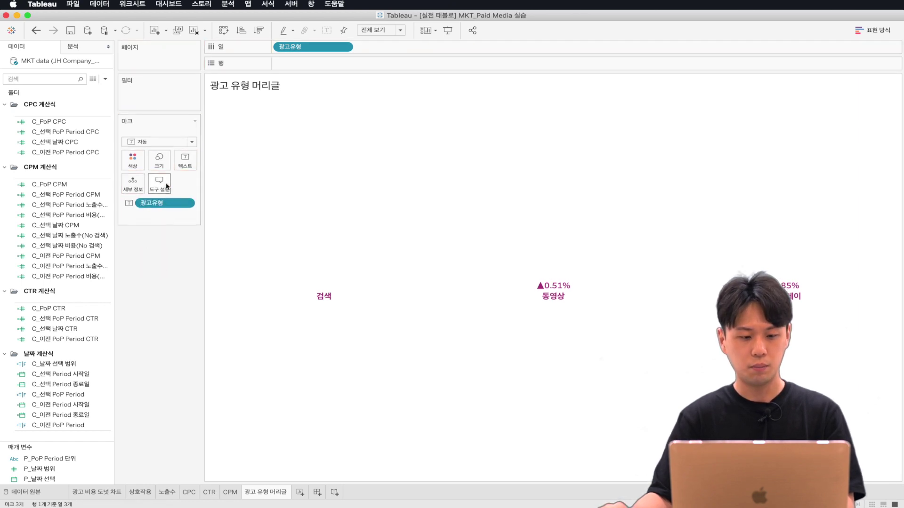
Step: Edit the 광고유형 label on the header sheet: remove the blank line above it and set it to size 15, non-bold and black
{"action": "left_click", "coordinate": [191, 156]}
{"action": "left_click", "coordinate": [264, 175]}
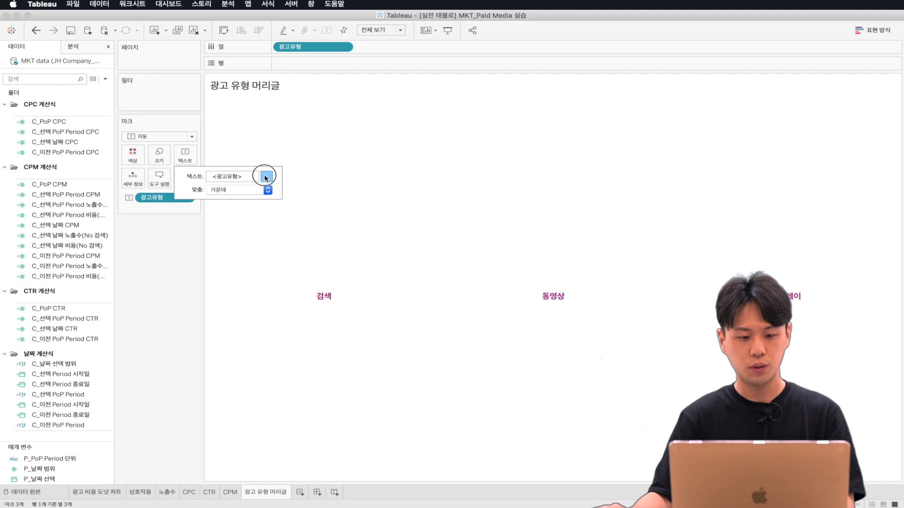
{"action": "left_click", "coordinate": [320, 188]}
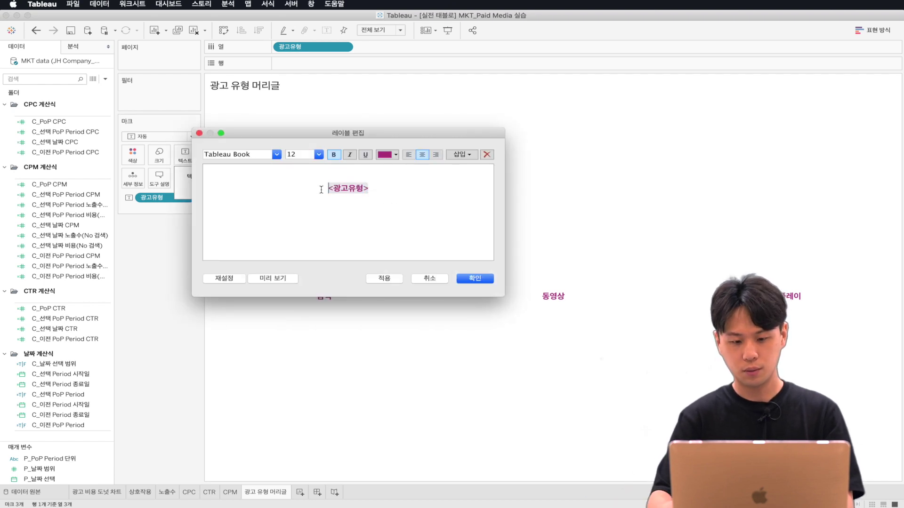
{"action": "key", "text": "BackSpace"}
{"action": "left_click_drag", "start_coordinate": [321, 189], "coordinate": [456, 174]}
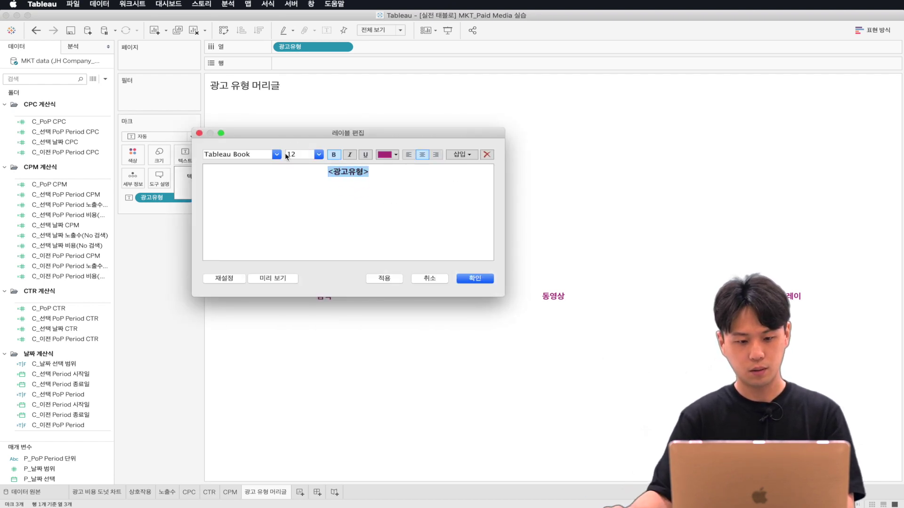
{"action": "left_click_drag", "start_coordinate": [286, 156], "coordinate": [304, 158]}
{"action": "left_click", "coordinate": [333, 155]}
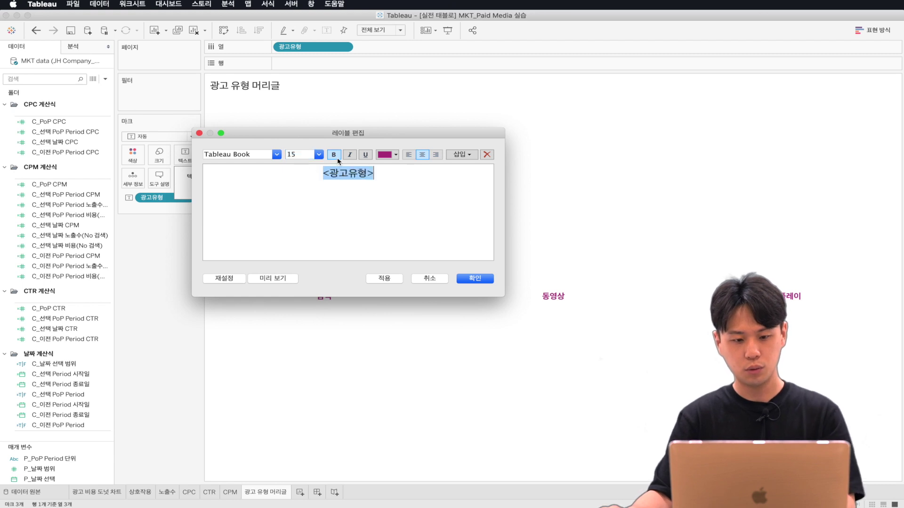
{"action": "left_click", "coordinate": [395, 154]}
{"action": "left_click", "coordinate": [371, 175]}
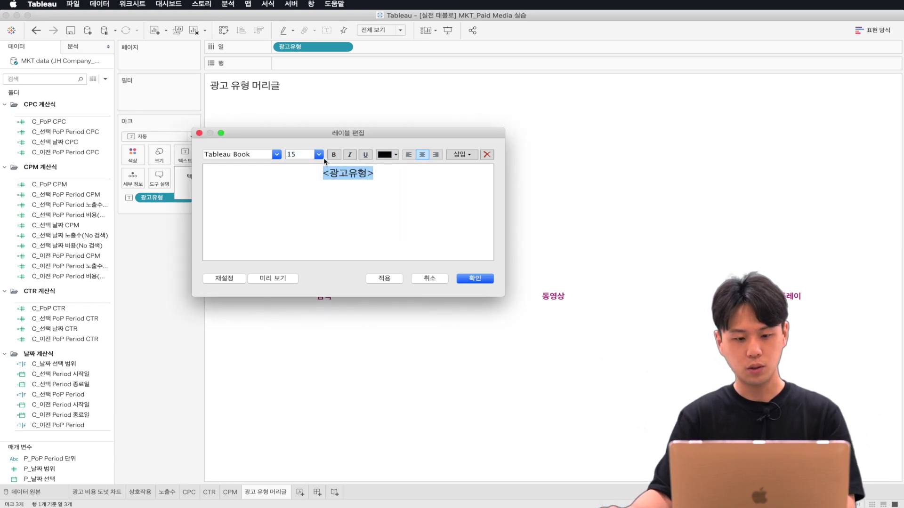
{"action": "left_click", "coordinate": [384, 278]}
{"action": "left_click", "coordinate": [473, 278]}
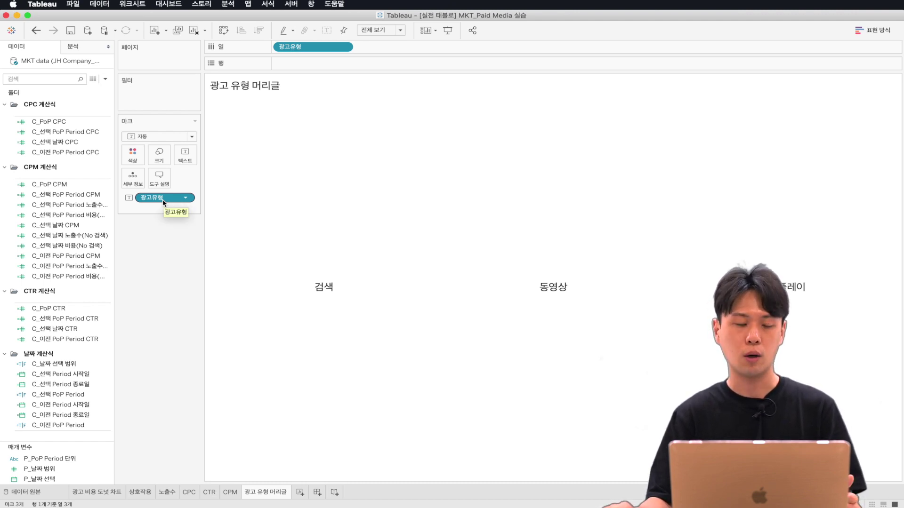
Step: Set the default sort of the 광고유형 field to manual, in the order 동영상, 디스플레이, 검색
{"action": "scroll", "coordinate": [94, 257], "scroll_direction": "down", "scroll_amount": 10}
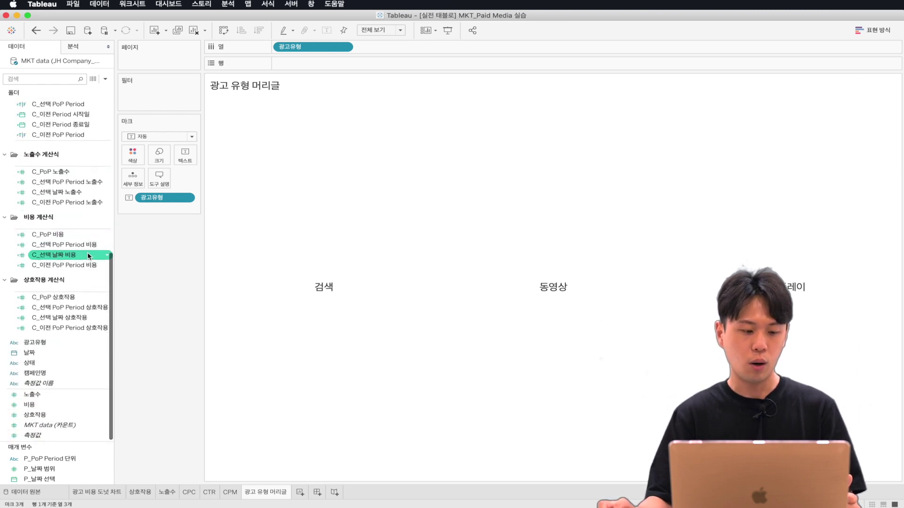
{"action": "right_click", "coordinate": [66, 341]}
{"action": "mouse_move", "coordinate": [119, 280]}
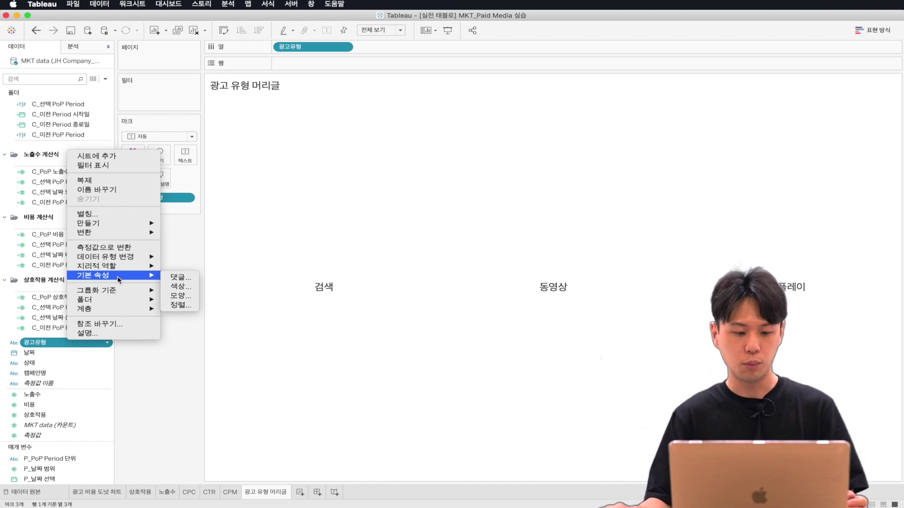
{"action": "left_click", "coordinate": [180, 306]}
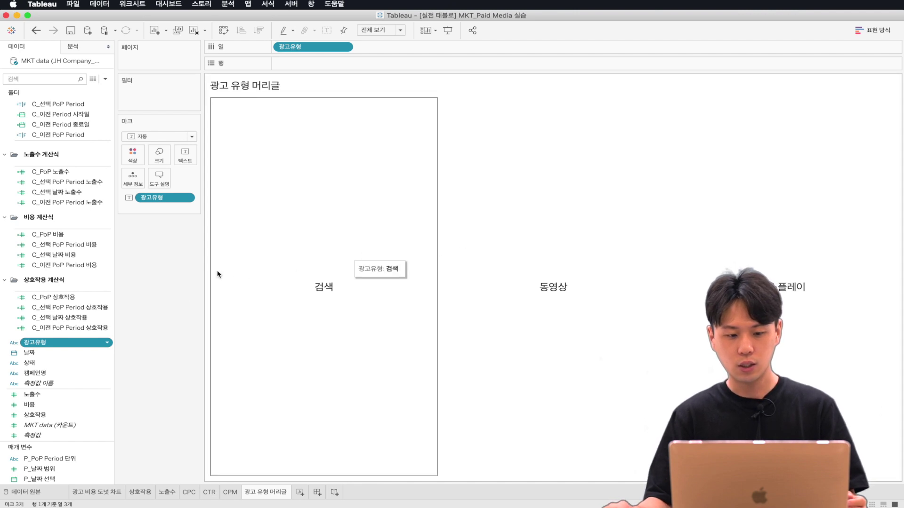
{"action": "left_click_drag", "start_coordinate": [453, 222], "coordinate": [360, 158]}
{"action": "left_click", "coordinate": [363, 184]}
{"action": "left_click", "coordinate": [326, 205]}
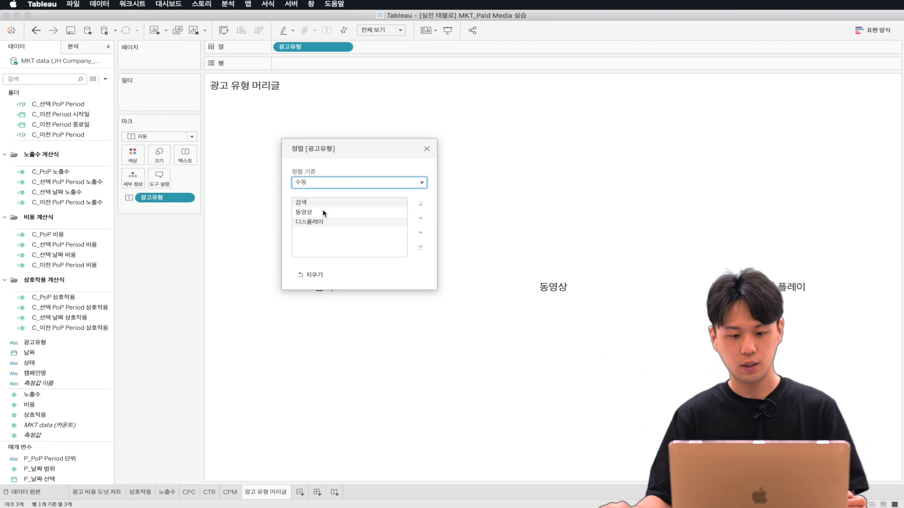
{"action": "left_click", "coordinate": [324, 212]}
{"action": "left_click", "coordinate": [420, 218]}
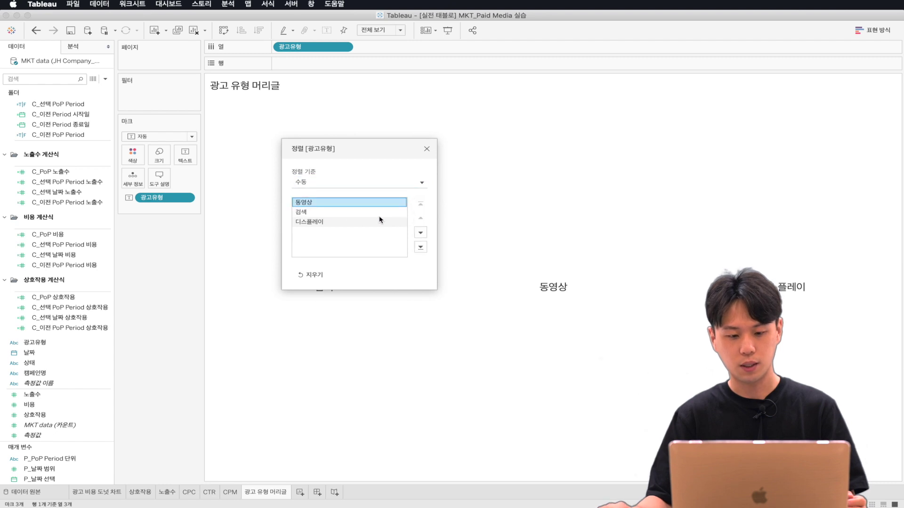
{"action": "left_click", "coordinate": [375, 212]}
{"action": "left_click", "coordinate": [421, 233]}
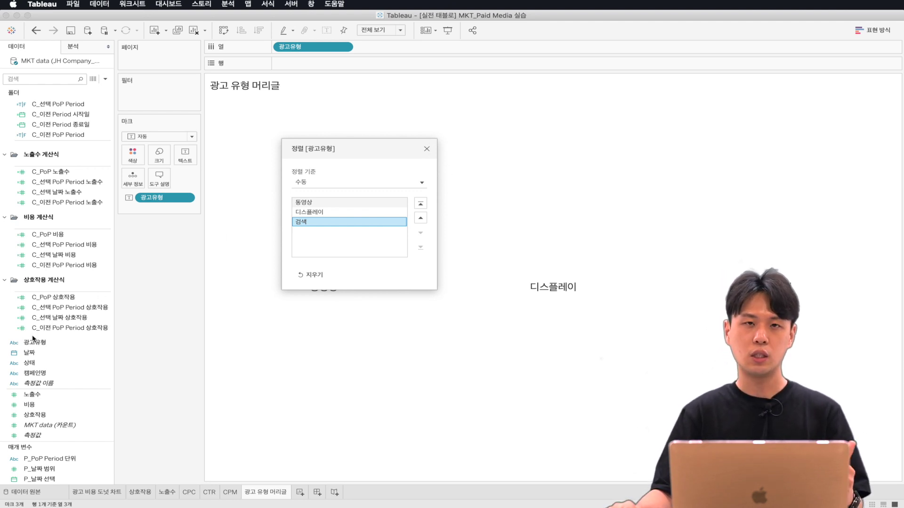
{"action": "left_click", "coordinate": [427, 150]}
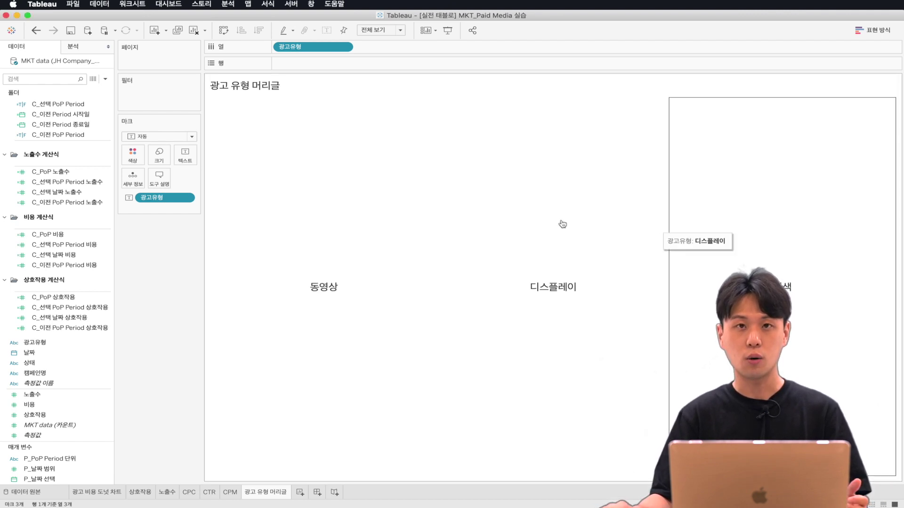
Step: Check the ad-type order on the CPM, CTR and CPC sheets and turn off the tooltip on the 광고 유형 머리글 sheet
{"action": "left_click", "coordinate": [235, 494]}
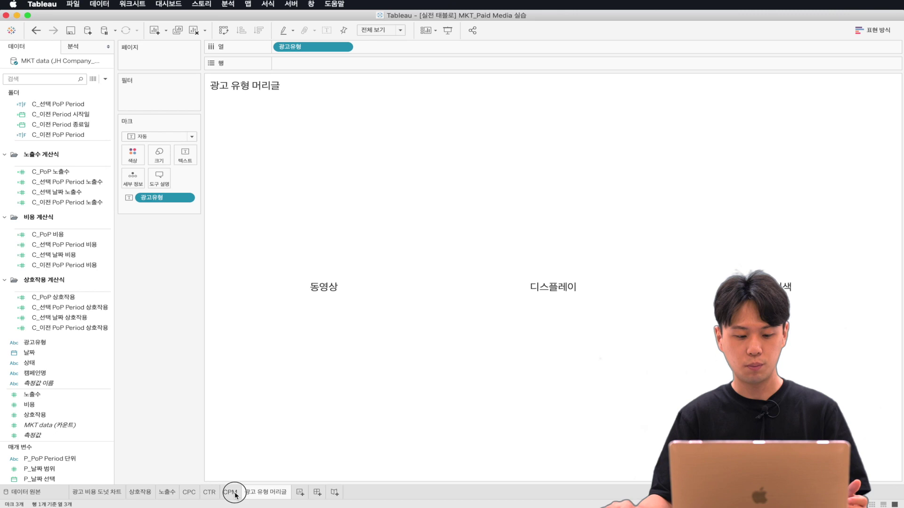
{"action": "left_click", "coordinate": [209, 493]}
{"action": "left_click", "coordinate": [188, 492]}
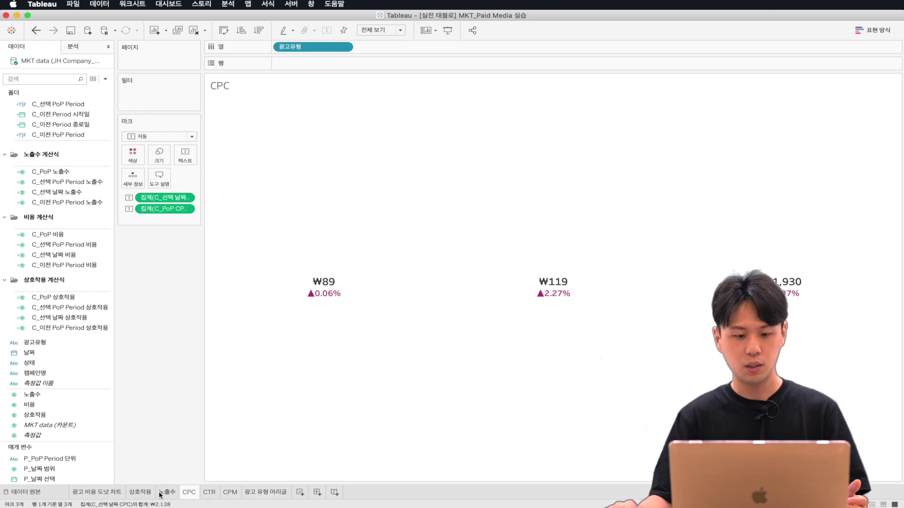
{"action": "left_click", "coordinate": [261, 493]}
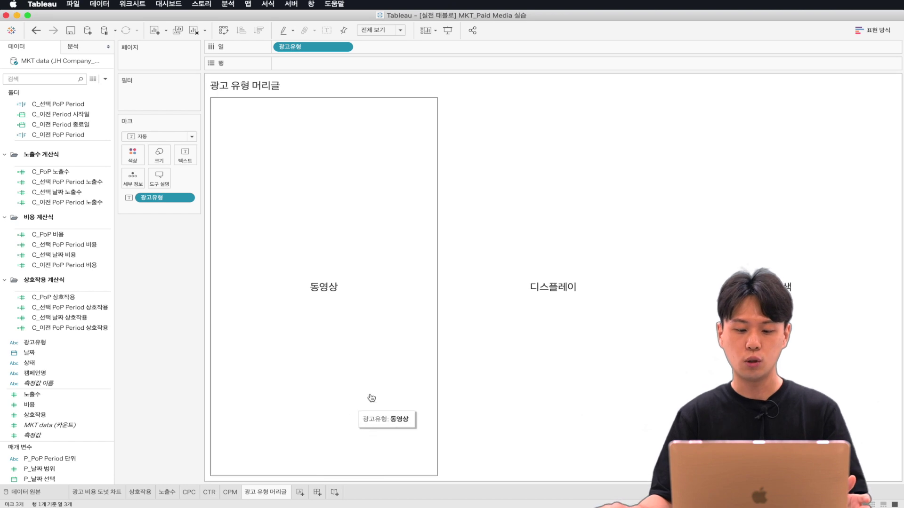
{"action": "left_click", "coordinate": [160, 179]}
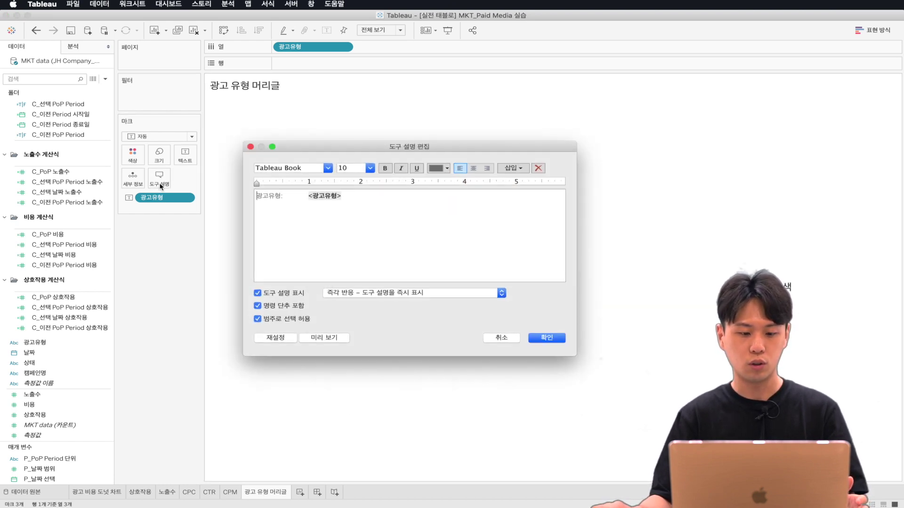
{"action": "left_click", "coordinate": [273, 294]}
{"action": "left_click", "coordinate": [542, 337]}
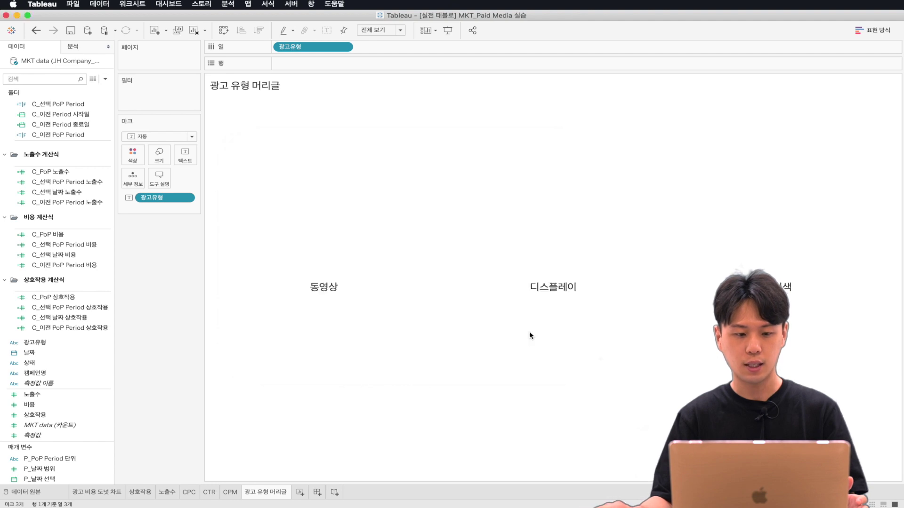
Step: Review the worksheets from CPM back to 광고 비용 도넛 차트 and forward again to 광고 유형 머리글
{"action": "left_click", "coordinate": [224, 492]}
{"action": "left_click", "coordinate": [209, 492]}
{"action": "left_click", "coordinate": [189, 492]}
{"action": "left_click", "coordinate": [167, 493]}
{"action": "left_click", "coordinate": [140, 492]}
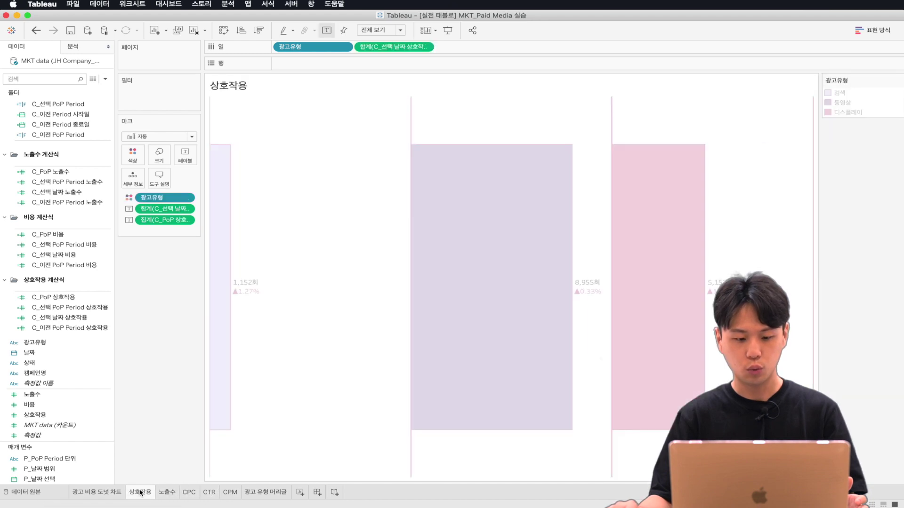
{"action": "key", "text": "ctrl+shift+Tab"}
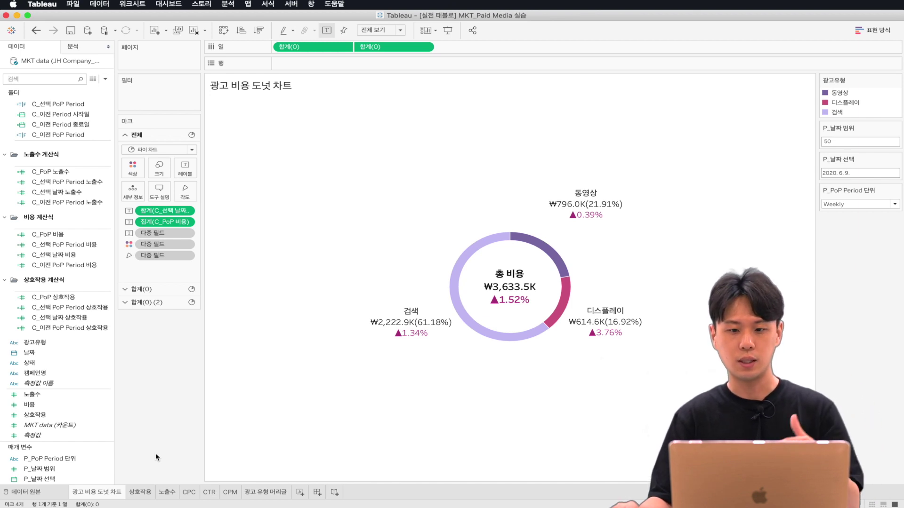
{"action": "key", "text": "ctrl+Tab"}
{"action": "key", "text": "ctrl+Tab"}
{"action": "key", "text": "ctrl+Tab"}
{"action": "key", "text": "ctrl+Tab"}
{"action": "key", "text": "ctrl+Tab"}
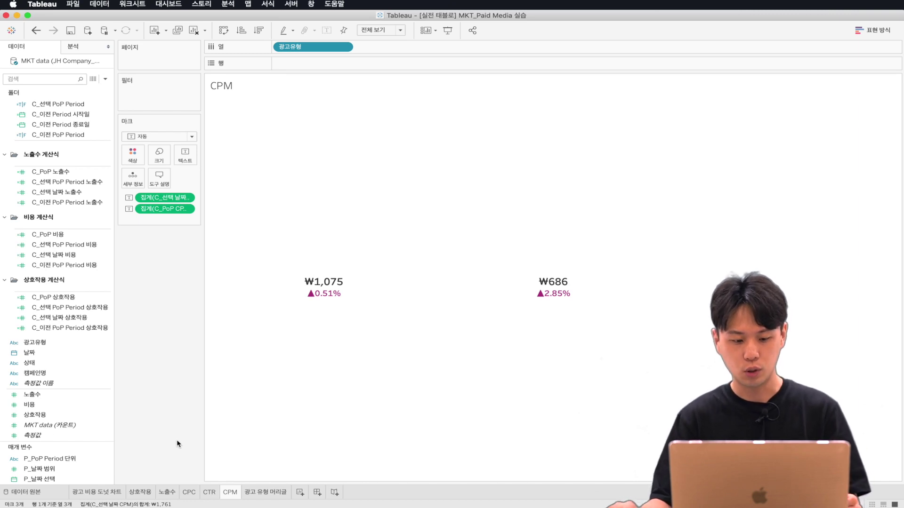
{"action": "left_click", "coordinate": [271, 492]}
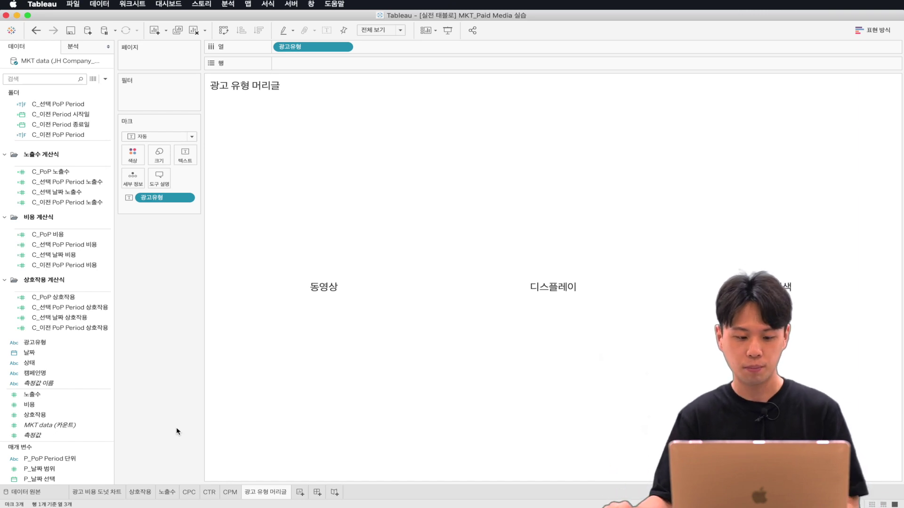
Step: Create a new dashboard with a fixed custom size of 1400 px wide and 900 px high
{"action": "left_click", "coordinate": [317, 492]}
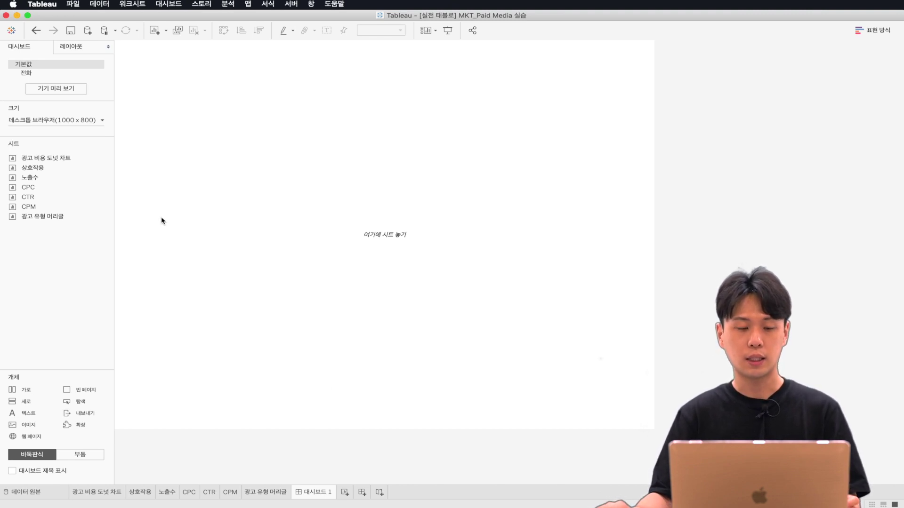
{"action": "left_click", "coordinate": [101, 121]}
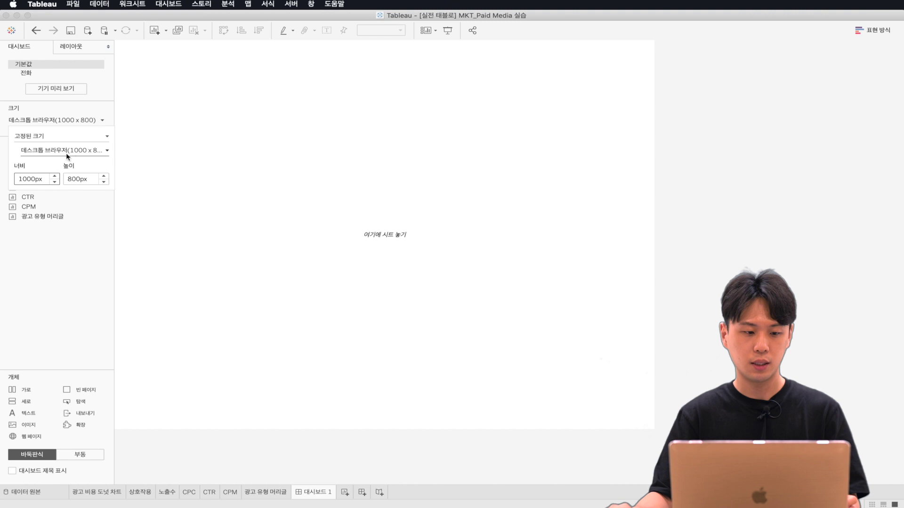
{"action": "left_click", "coordinate": [34, 179]}
{"action": "type", "text": "1400"}
{"action": "key", "text": "Return"}
{"action": "left_click", "coordinate": [85, 179]}
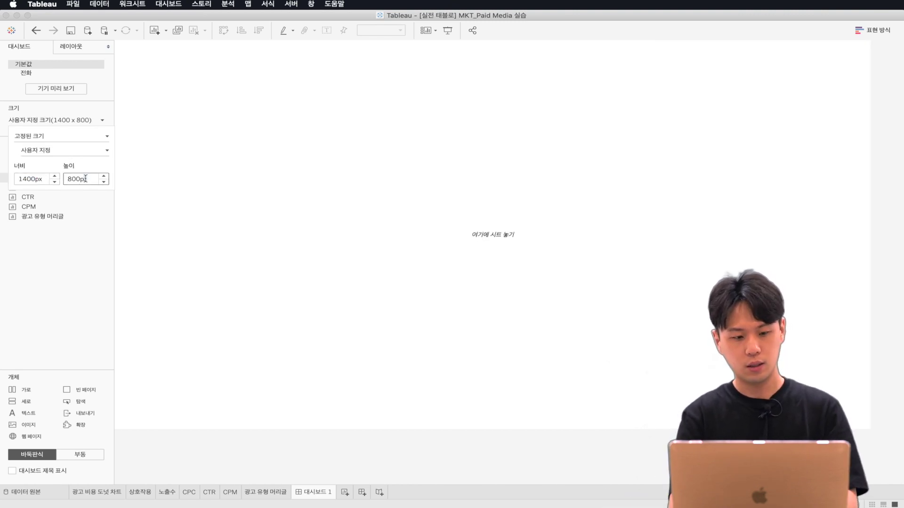
{"action": "key", "text": "Left"}
{"action": "key", "text": "Left"}
{"action": "key", "text": "Left"}
{"action": "key", "text": "Left"}
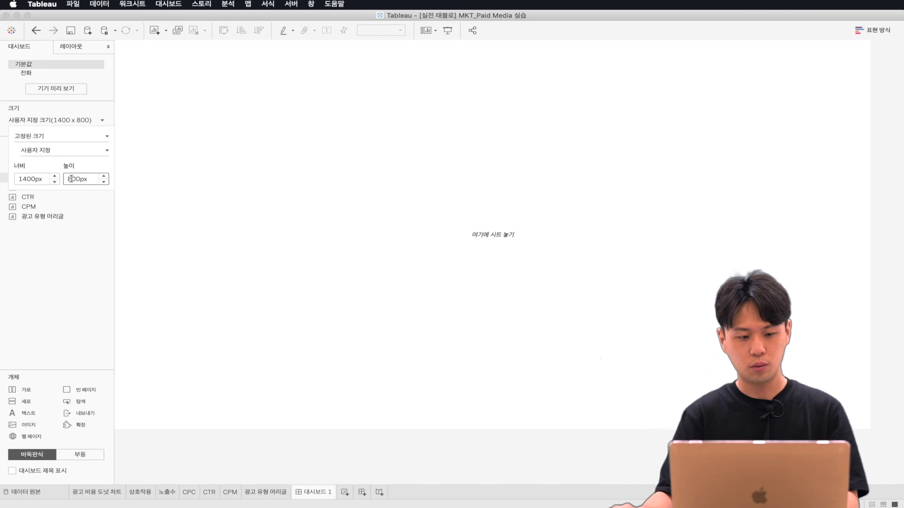
{"action": "key", "text": "BackSpace"}
{"action": "type", "text": "9"}
{"action": "key", "text": "Return"}
{"action": "left_click", "coordinate": [298, 201]}
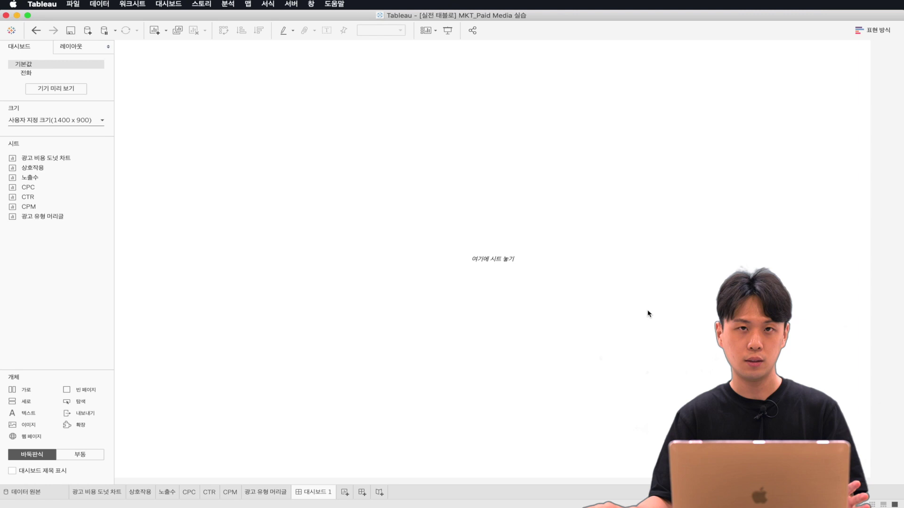
Step: Place the 광고 비용 도넛 차트 sheet on the dashboard and select the container holding its legend and parameter controls
{"action": "mouse_move", "coordinate": [61, 159]}
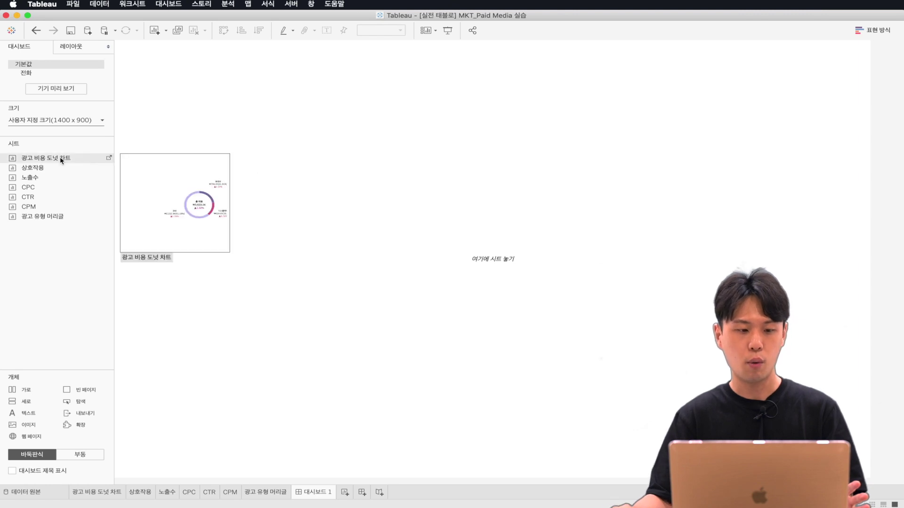
{"action": "left_click_drag", "start_coordinate": [57, 156], "coordinate": [408, 203]}
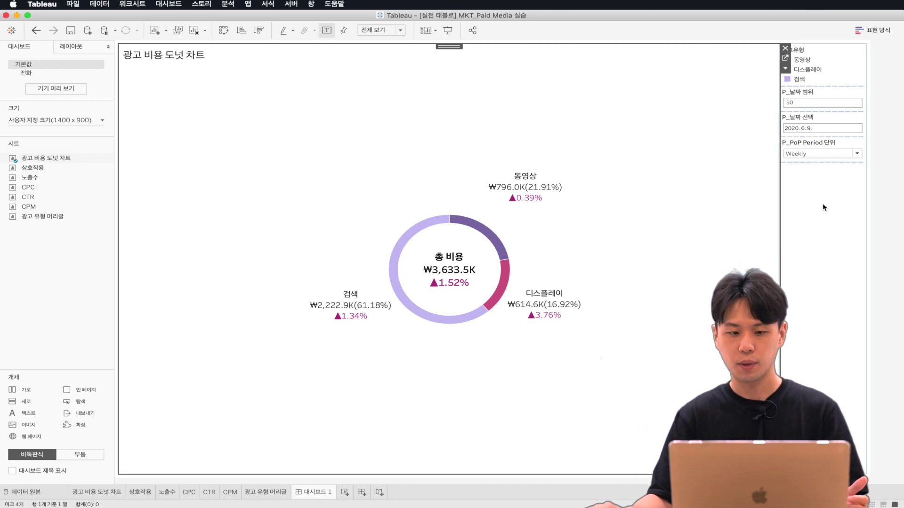
{"action": "left_click", "coordinate": [801, 195]}
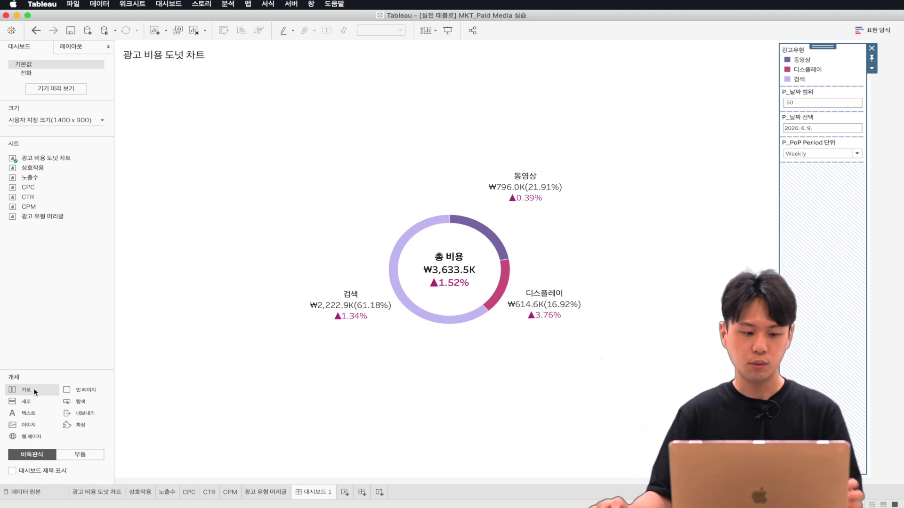
Step: Add a horizontal container across the top of the dashboard and move the donut chart into it
{"action": "mouse_move", "coordinate": [34, 389]}
{"action": "left_mouse_down"}
{"action": "mouse_move", "coordinate": [293, 115]}
{"action": "mouse_move", "coordinate": [467, 91]}
{"action": "mouse_move", "coordinate": [586, 99]}
{"action": "mouse_move", "coordinate": [545, 417]}
{"action": "mouse_move", "coordinate": [682, 401]}
{"action": "mouse_move", "coordinate": [824, 306]}
{"action": "mouse_move", "coordinate": [706, 377]}
{"action": "mouse_move", "coordinate": [492, 32]}
{"action": "mouse_move", "coordinate": [500, 46]}
{"action": "left_mouse_up"}
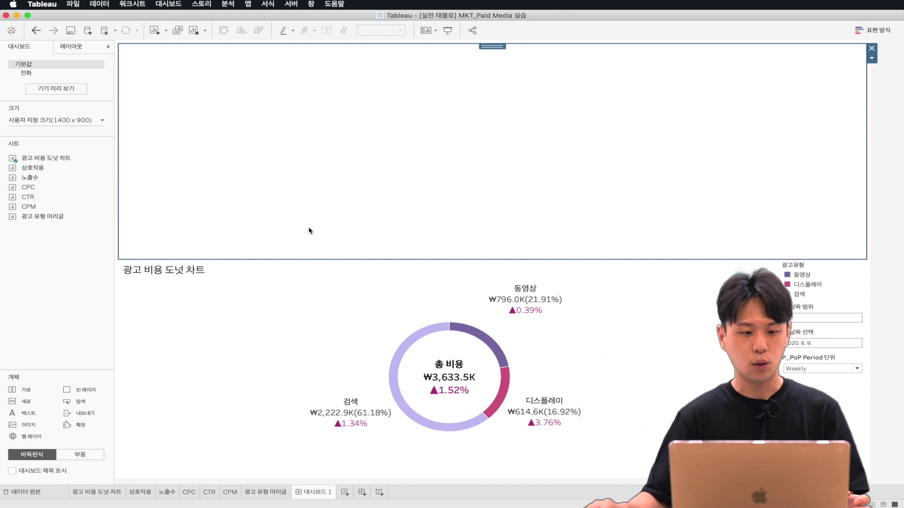
{"action": "left_click", "coordinate": [365, 302]}
{"action": "left_click_drag", "start_coordinate": [450, 255], "coordinate": [492, 156]}
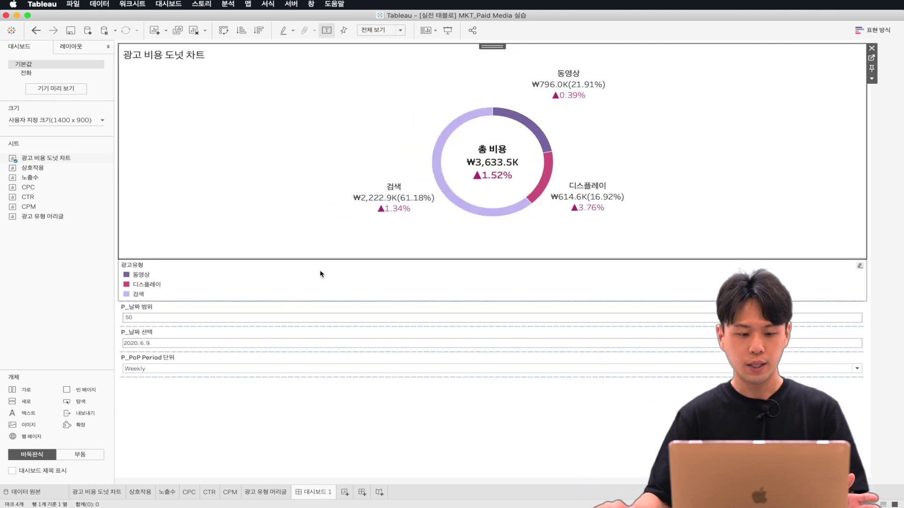
Step: Move the container with the 광고유형 legend and parameter controls to a column beside the donut chart, ahead of it
{"action": "left_click", "coordinate": [309, 284]}
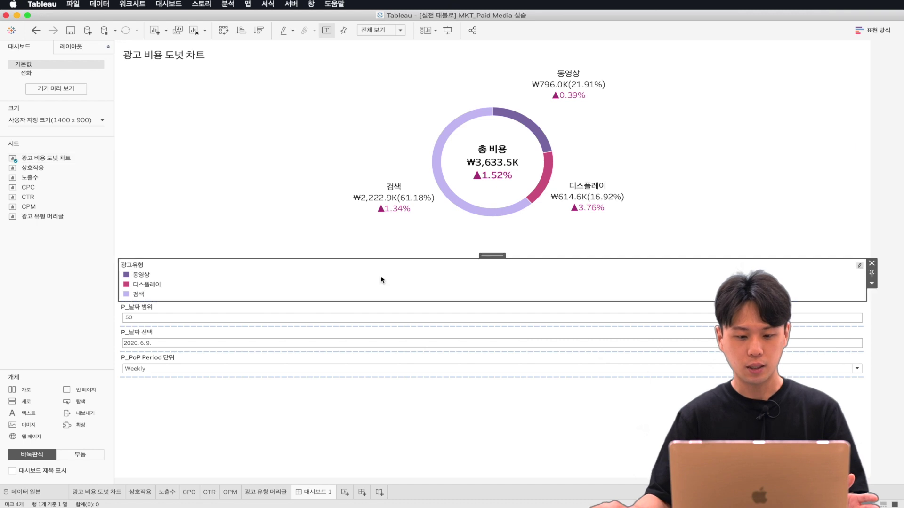
{"action": "double_click", "coordinate": [493, 257]}
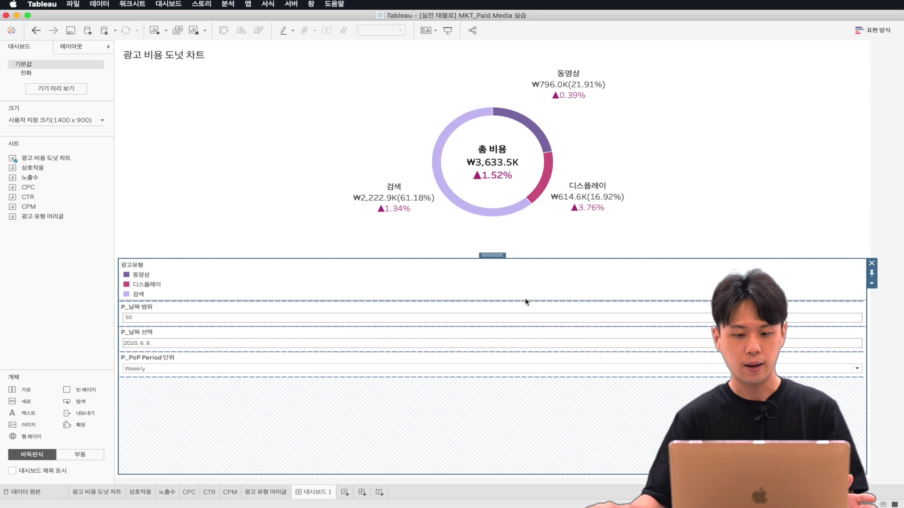
{"action": "left_click_drag", "start_coordinate": [494, 256], "coordinate": [214, 181]}
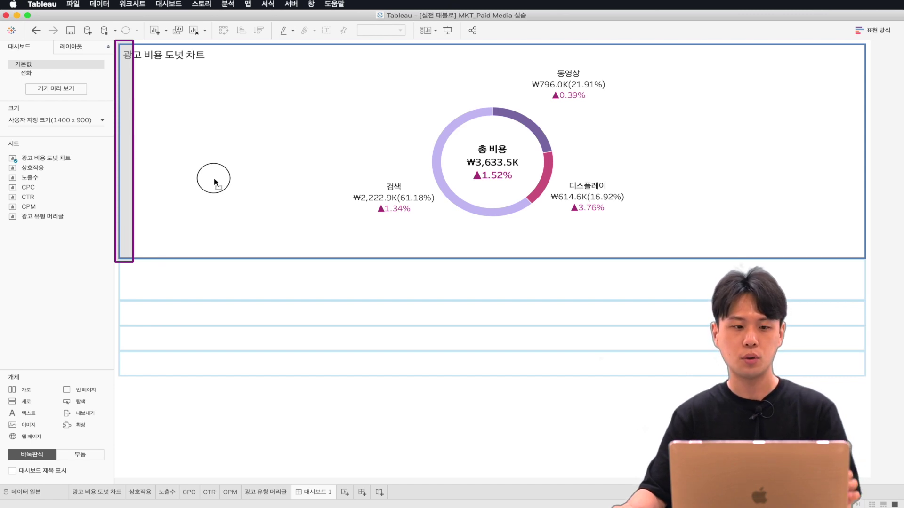
{"action": "left_click_drag", "start_coordinate": [214, 181], "coordinate": [215, 181]}
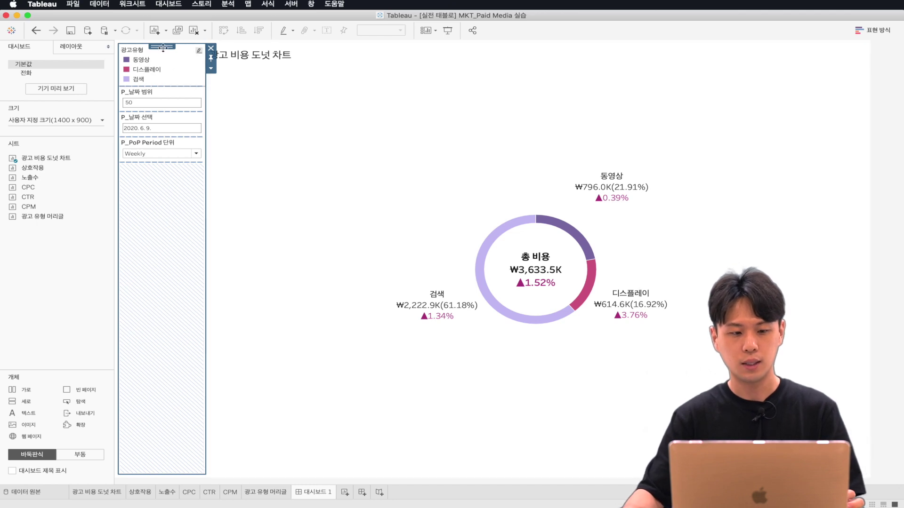
{"action": "left_click", "coordinate": [438, 122]}
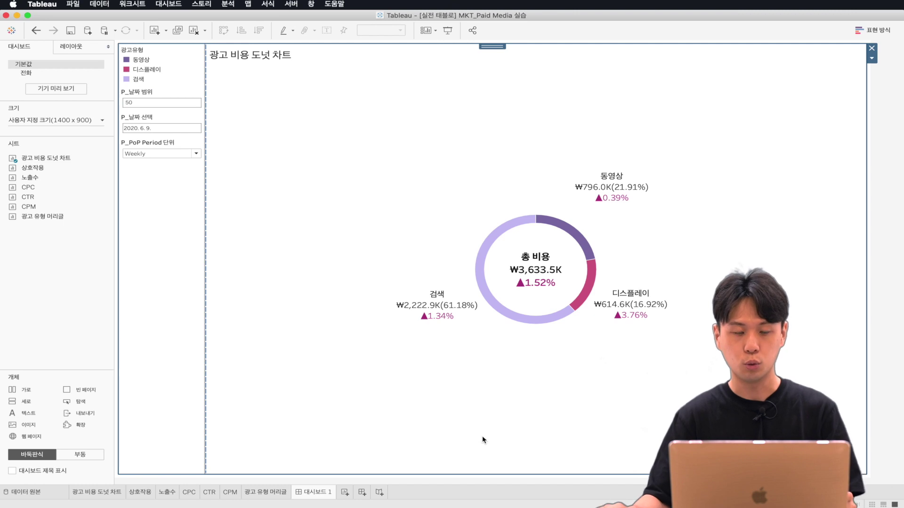
{"action": "left_click", "coordinate": [53, 326]}
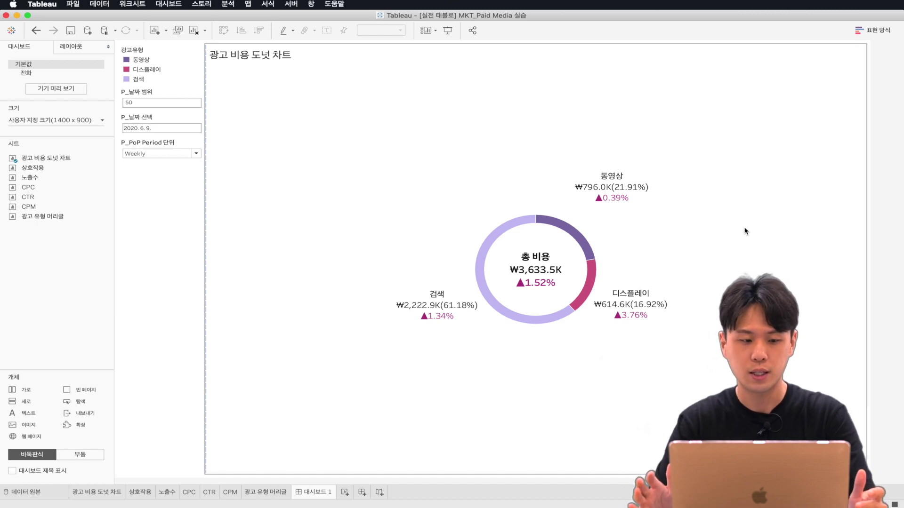
{"action": "left_click", "coordinate": [529, 85]}
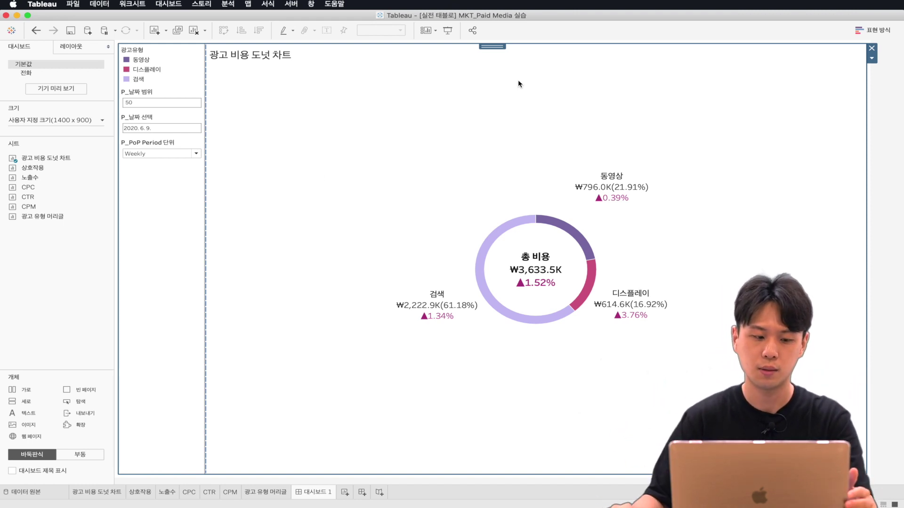
{"action": "double_click", "coordinate": [47, 178]}
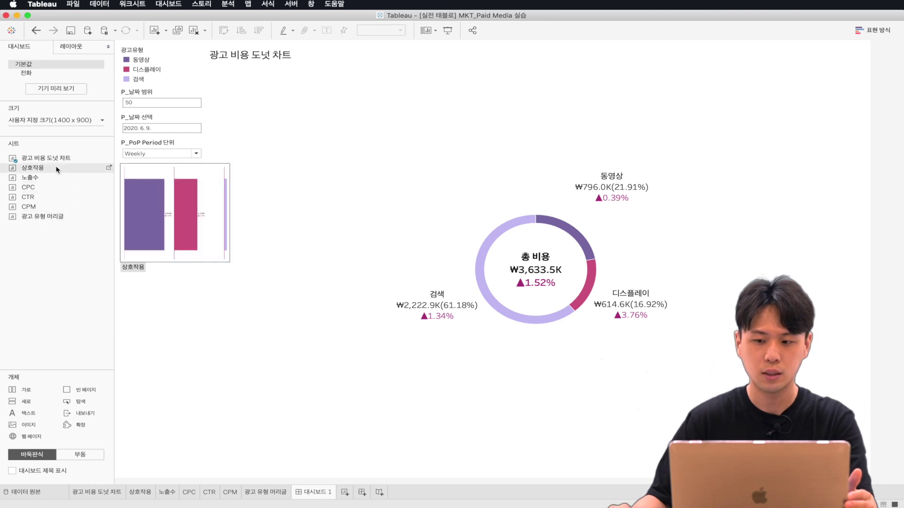
{"action": "mouse_move", "coordinate": [56, 217]}
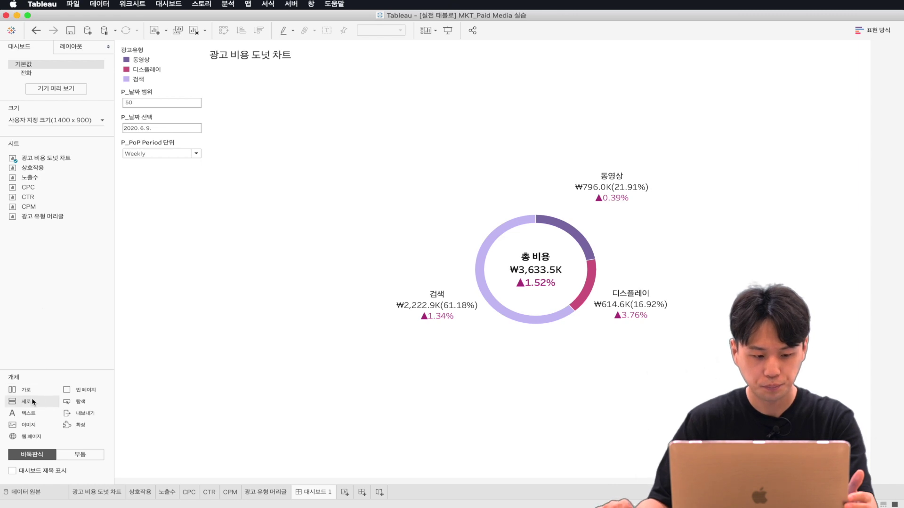
Step: Add a vertical container below the donut chart row, holding a blank object with a horizontal container above it
{"action": "left_click_drag", "start_coordinate": [27, 401], "coordinate": [416, 470]}
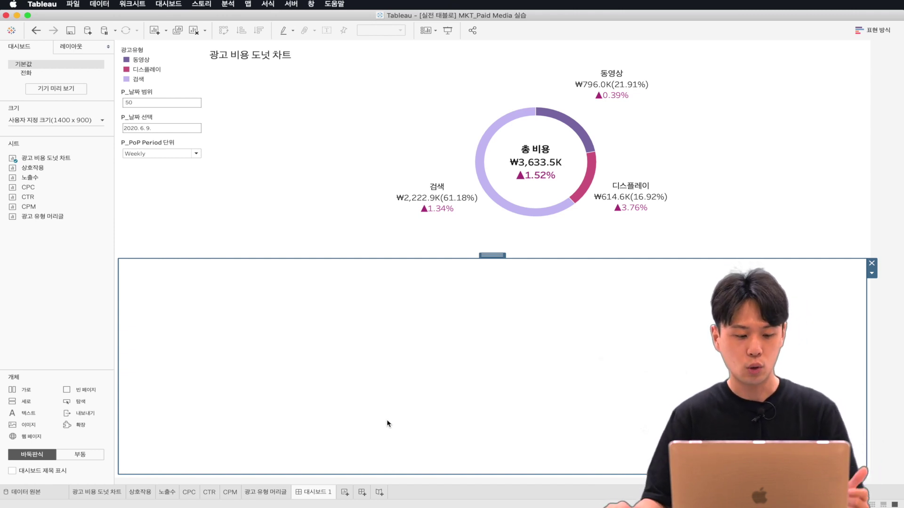
{"action": "left_click_drag", "start_coordinate": [75, 390], "coordinate": [434, 412]}
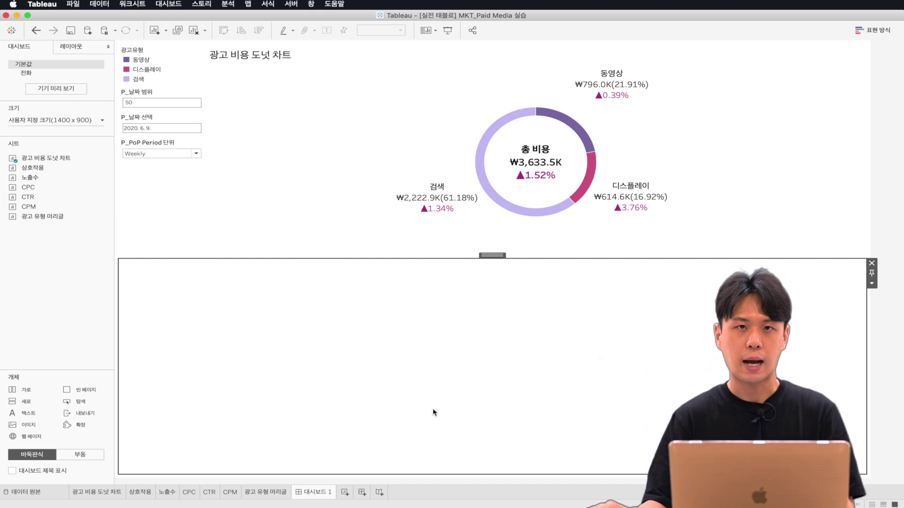
{"action": "left_click_drag", "start_coordinate": [27, 391], "coordinate": [462, 283]}
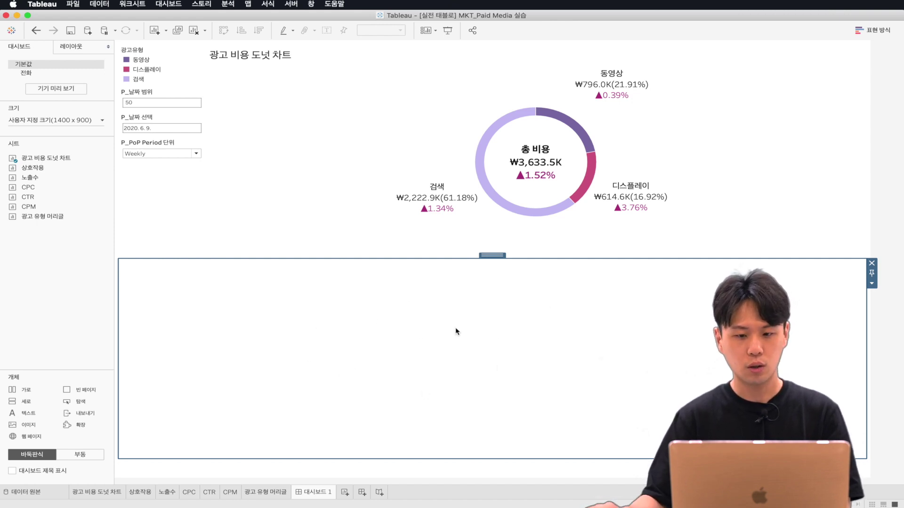
Step: Place the 광고 유형 머리글 sheet in the new horizontal container, hiding its title and making the row taller
{"action": "left_click_drag", "start_coordinate": [40, 217], "coordinate": [372, 337]}
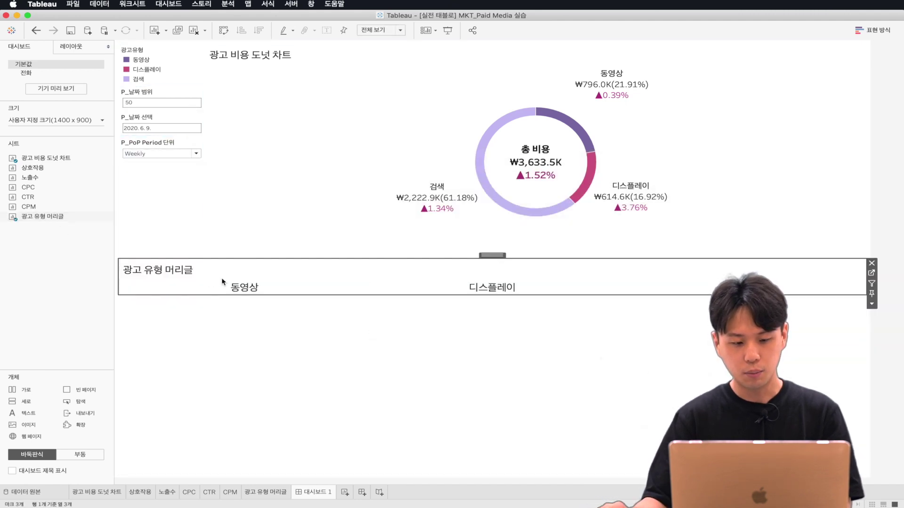
{"action": "right_click", "coordinate": [175, 270]}
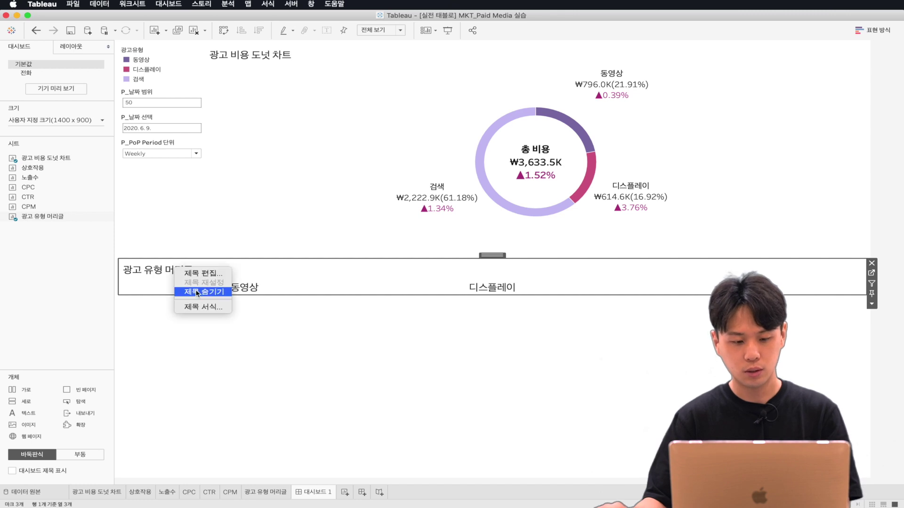
{"action": "left_click", "coordinate": [205, 291]}
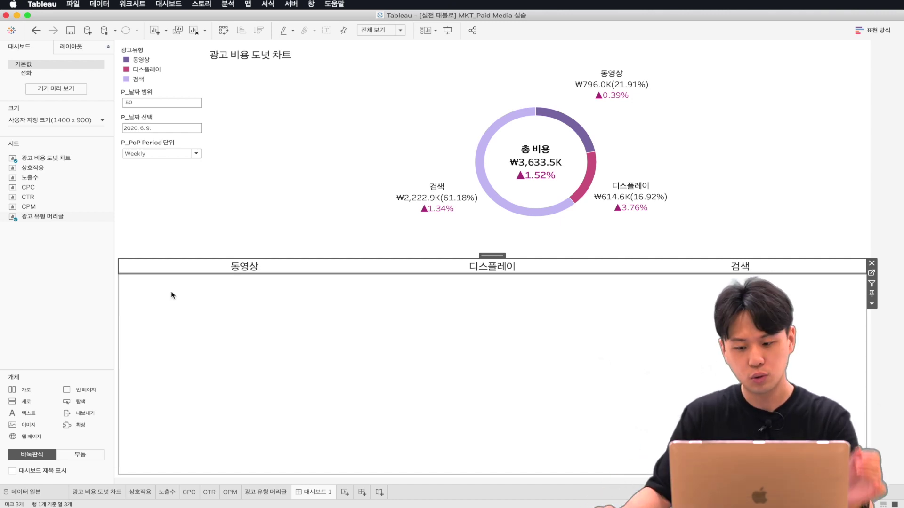
{"action": "left_click_drag", "start_coordinate": [177, 274], "coordinate": [177, 303]}
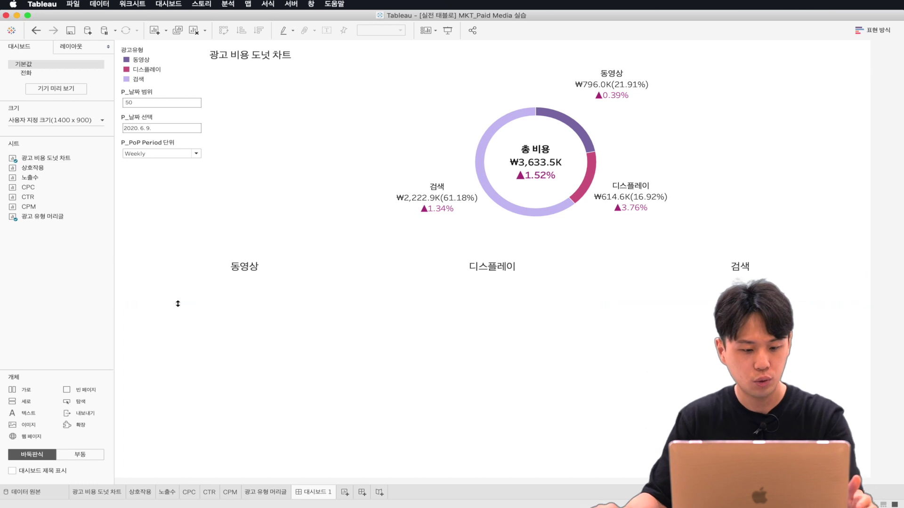
Step: Insert a blank object before the ad-type header sheet and narrow it to a label-column width
{"action": "left_click_drag", "start_coordinate": [88, 390], "coordinate": [161, 287]}
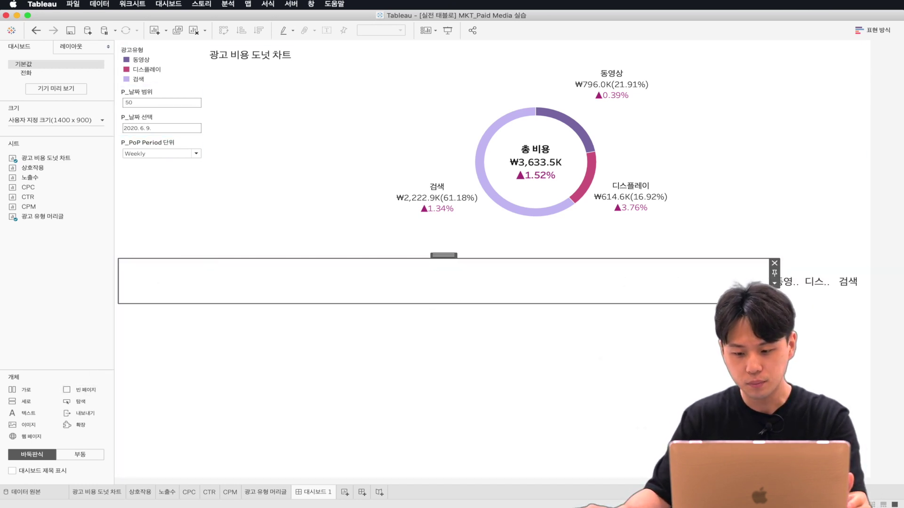
{"action": "left_click_drag", "start_coordinate": [770, 279], "coordinate": [240, 279]}
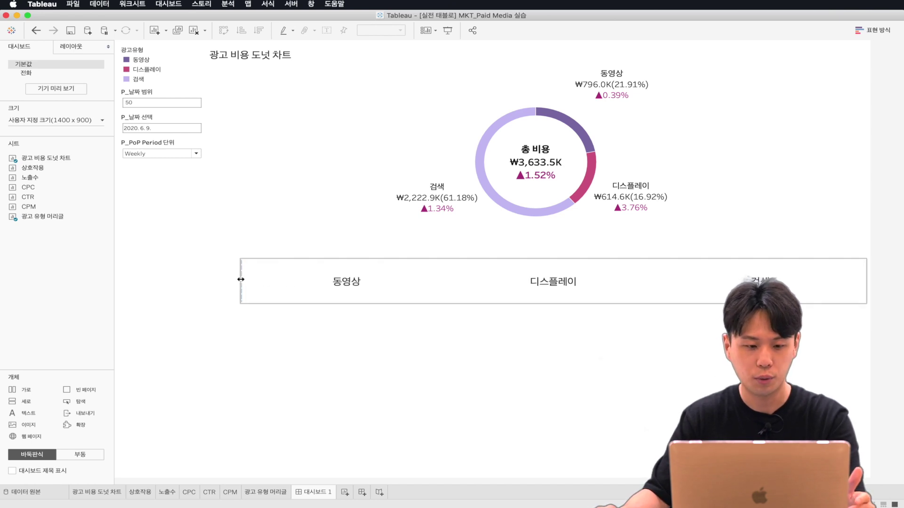
{"action": "left_click", "coordinate": [213, 280]}
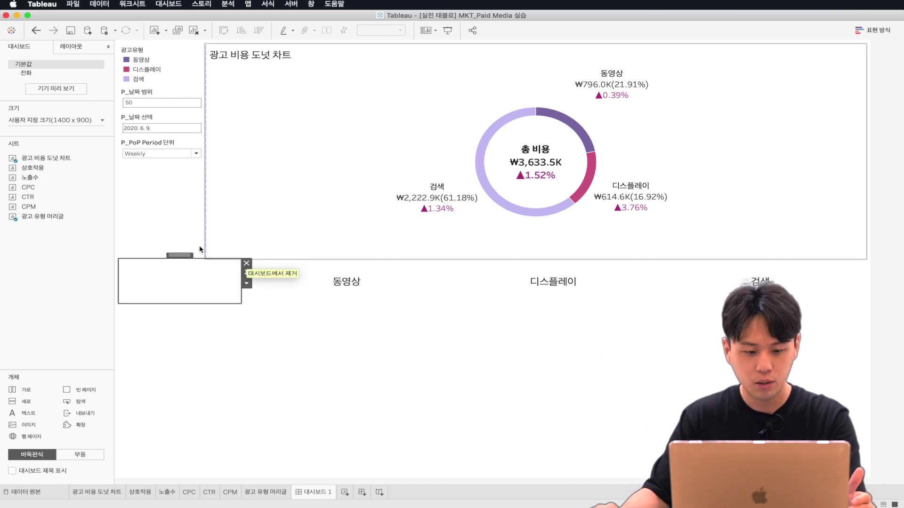
{"action": "double_click", "coordinate": [180, 256]}
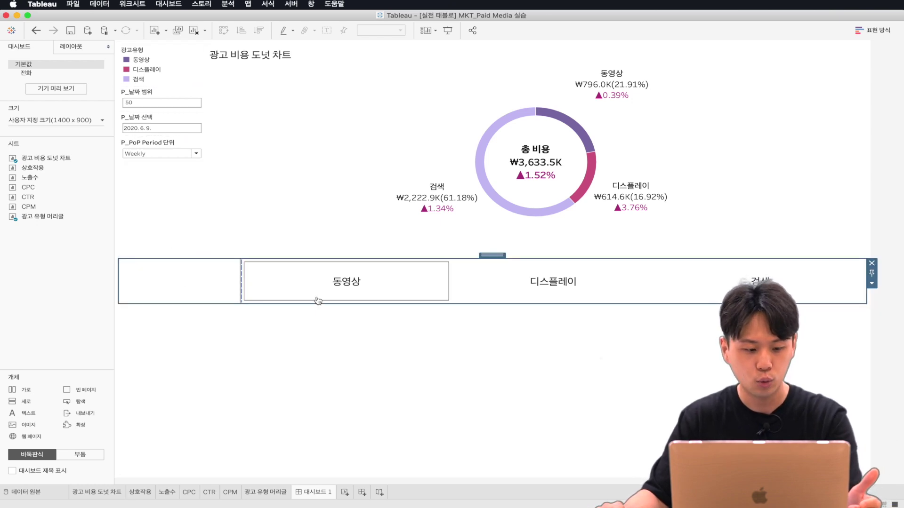
Step: Add another horizontal container below the ad-type header row and place the CPC sheet in it, enlarged and with its title hidden
{"action": "left_click", "coordinate": [56, 340]}
{"action": "left_click_drag", "start_coordinate": [52, 390], "coordinate": [240, 299]}
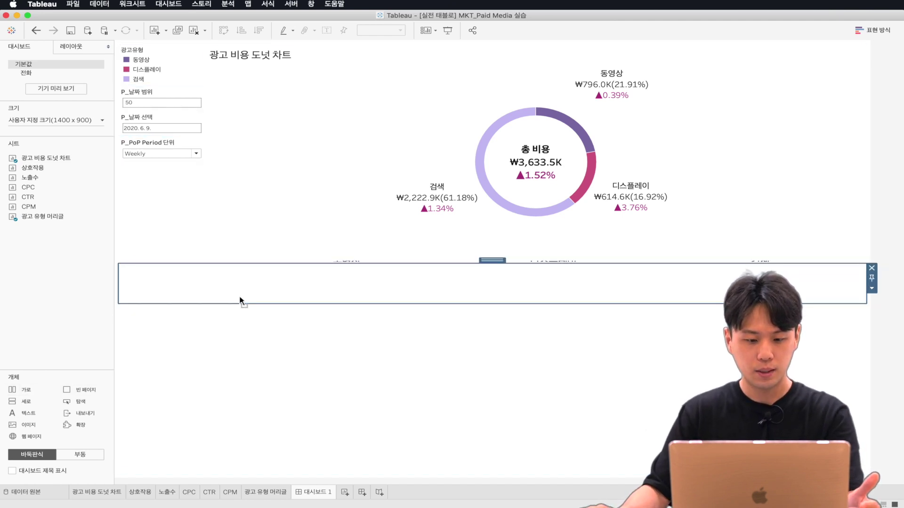
{"action": "left_click_drag", "start_coordinate": [42, 188], "coordinate": [360, 297]}
{"action": "left_click_drag", "start_coordinate": [253, 302], "coordinate": [269, 332]}
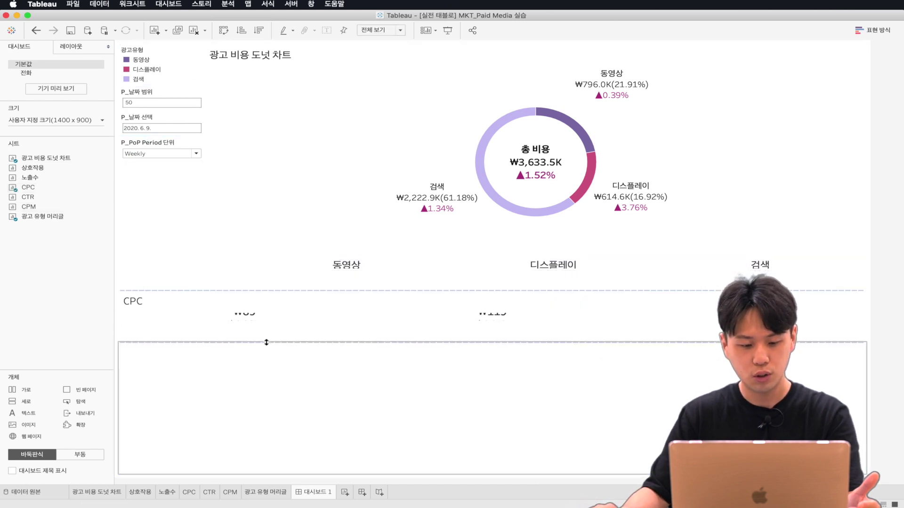
{"action": "right_click", "coordinate": [140, 301]}
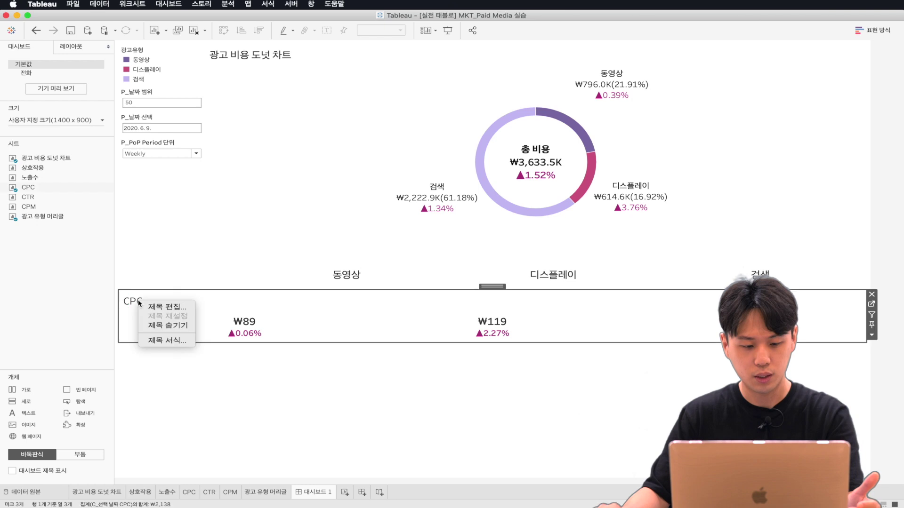
{"action": "left_click", "coordinate": [156, 326]}
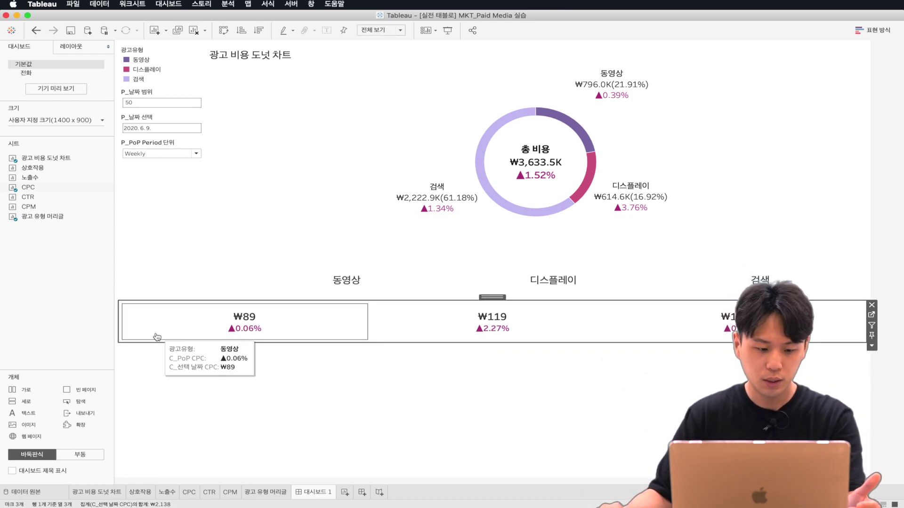
Step: Insert a text object before the CPC values, reading "CPC(Cost per Click)"
{"action": "left_click_drag", "start_coordinate": [30, 414], "coordinate": [142, 319]}
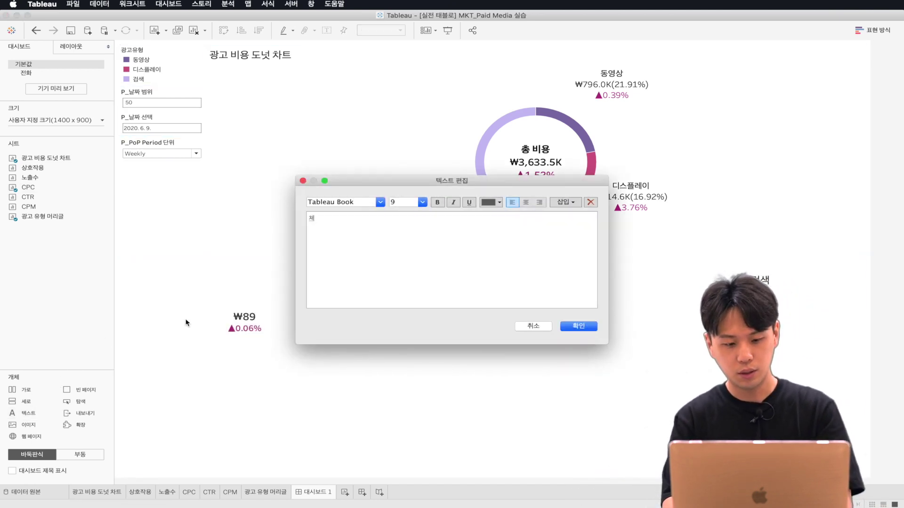
{"action": "type", "text": "CPC"}
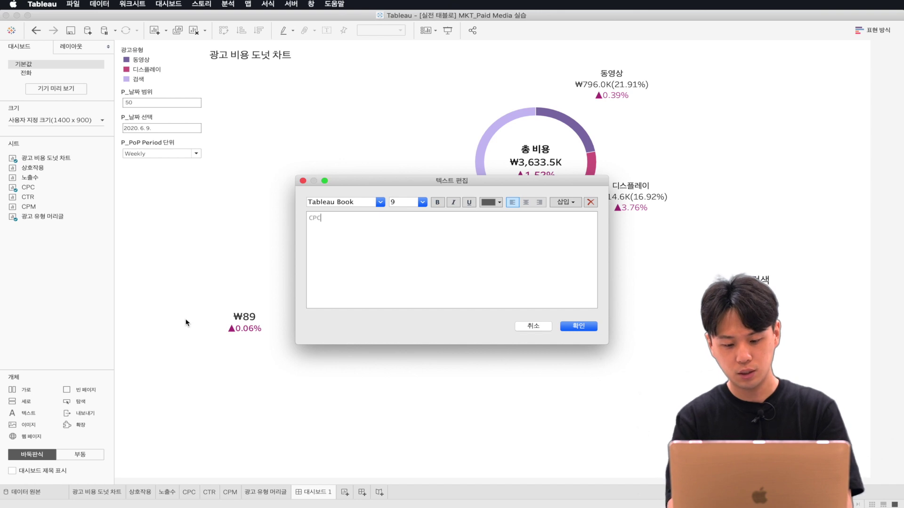
{"action": "type", "text": "(Cost per Cli"}
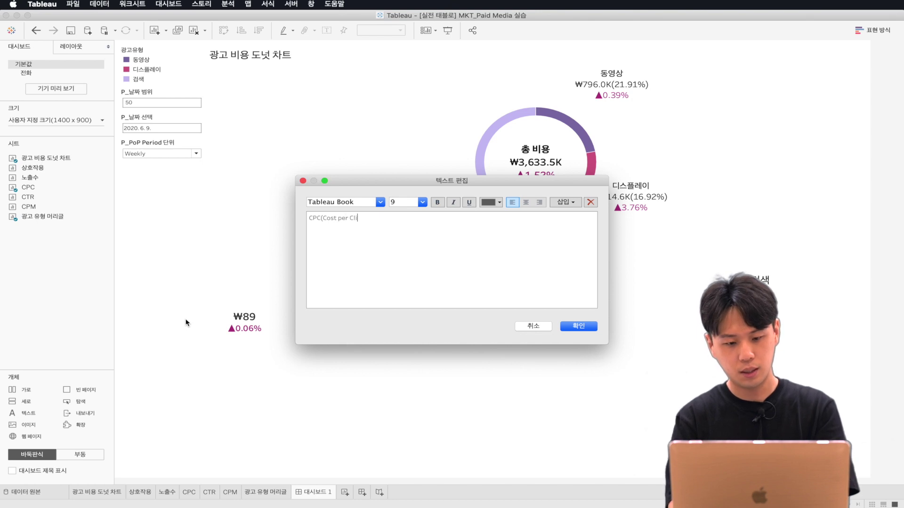
{"action": "type", "text": "ck)"}
Step: Format the CPC label in black at size 12, with a space before "(Cost per Click)" and that part at size 10
{"action": "key", "text": "super+a"}
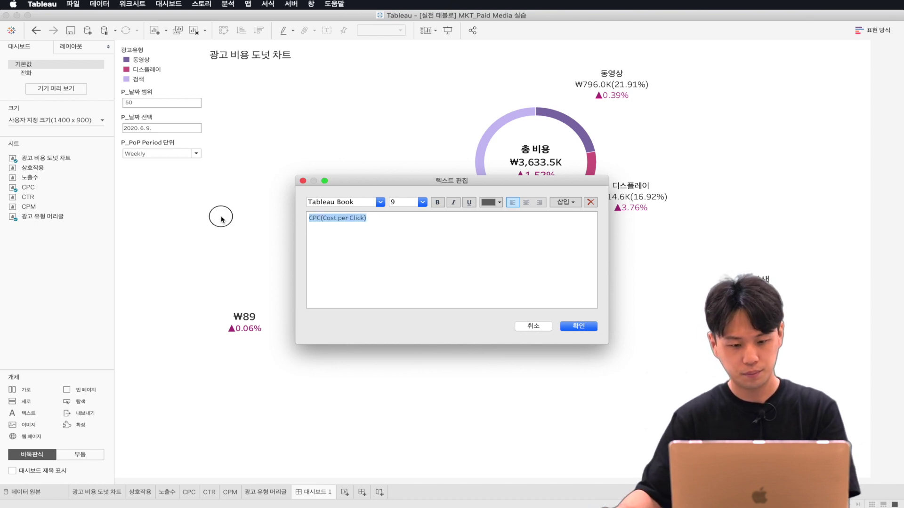
{"action": "left_click", "coordinate": [404, 202]}
{"action": "type", "text": "12"}
{"action": "key", "text": "Return"}
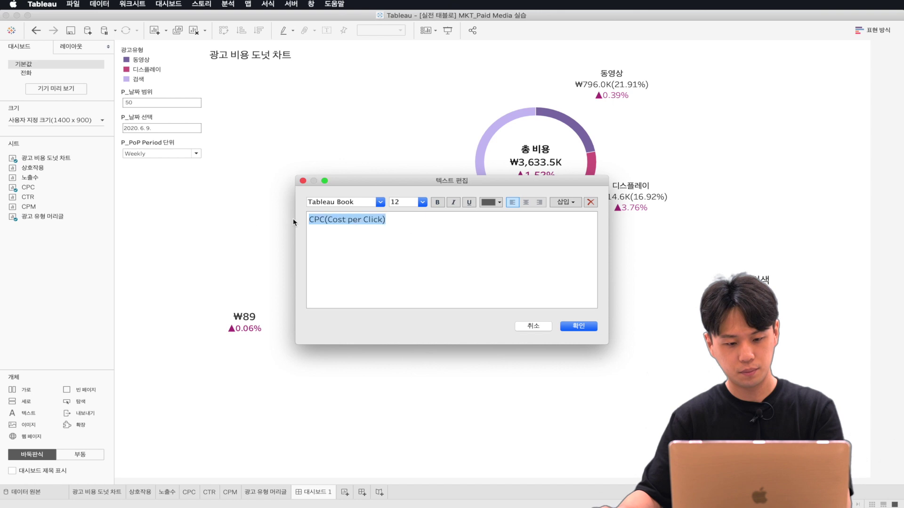
{"action": "left_click", "coordinate": [498, 202]}
{"action": "left_click", "coordinate": [485, 208]}
{"action": "left_click", "coordinate": [324, 220]}
{"action": "key", "text": "shift+End"}
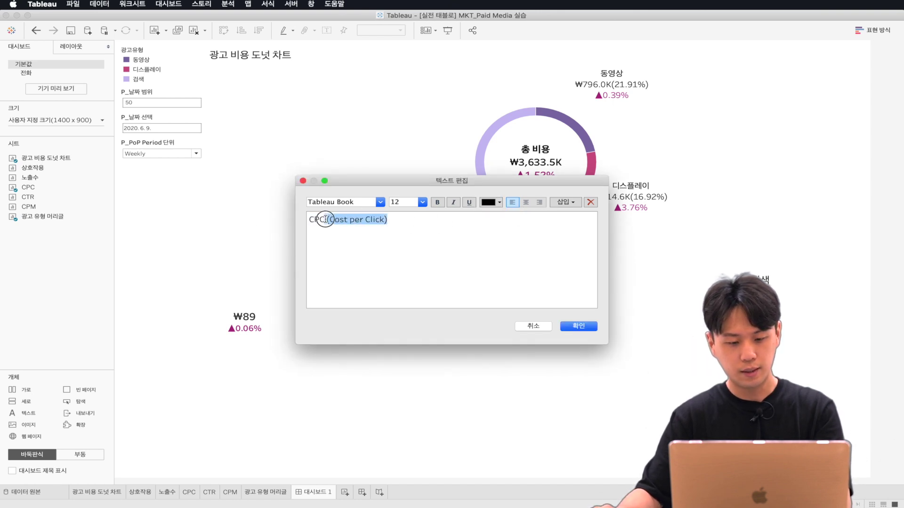
{"action": "left_click_drag", "start_coordinate": [388, 220], "coordinate": [326, 221]}
{"action": "left_click", "coordinate": [421, 202]}
{"action": "left_click", "coordinate": [402, 221]}
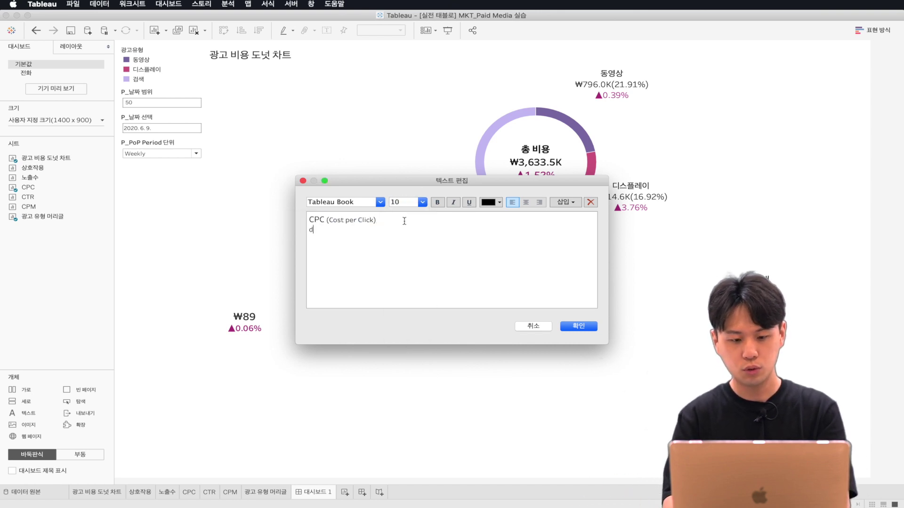
Step: Add a second line to the CPC label reading "1회 상호작용당 비용"
{"action": "key", "text": "BackSpace"}
{"action": "type", "text": "1회 "}
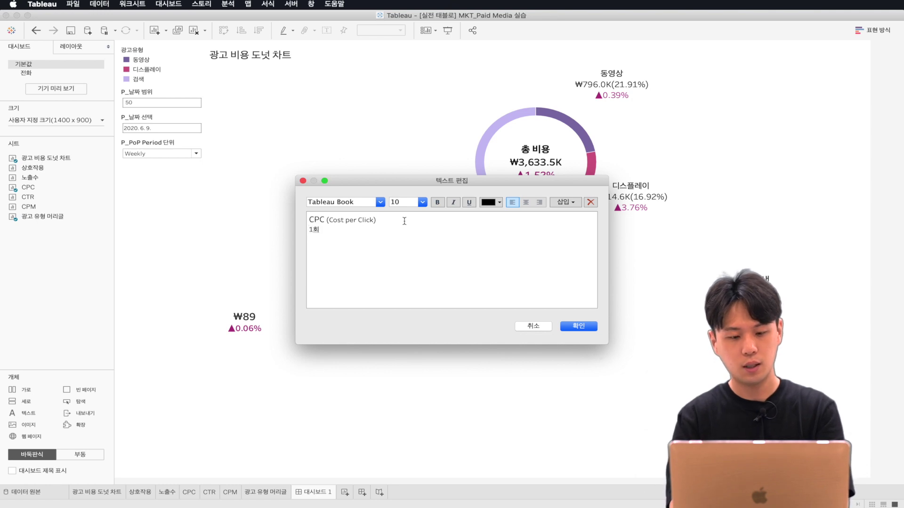
{"action": "type", "text": "상호작용 "}
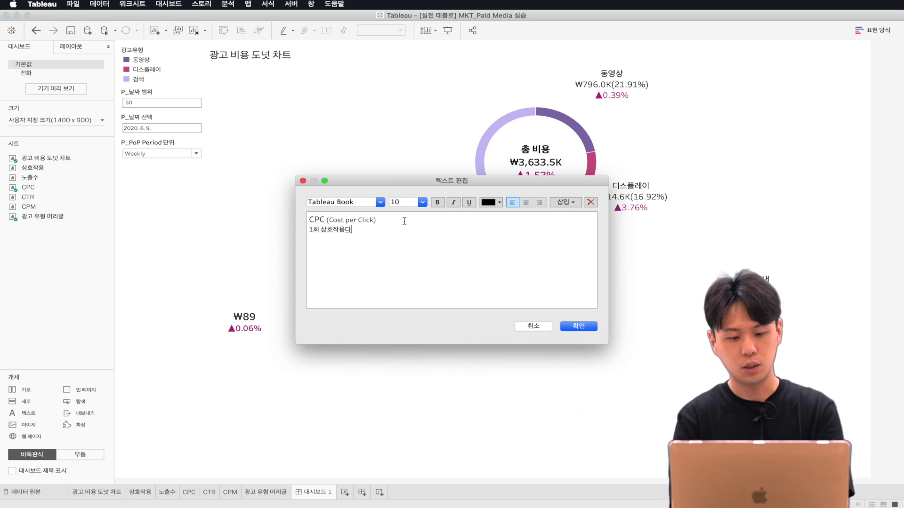
{"action": "type", "text": "당 비요"}
Step: Make "CPC" bold in the label and narrow the text object so the CPC values align under the ad-type headers
{"action": "left_click_drag", "start_coordinate": [399, 219], "coordinate": [282, 218]}
{"action": "left_click", "coordinate": [329, 219]}
{"action": "left_click", "coordinate": [437, 202]}
{"action": "left_click", "coordinate": [455, 244]}
{"action": "left_click", "coordinate": [567, 327]}
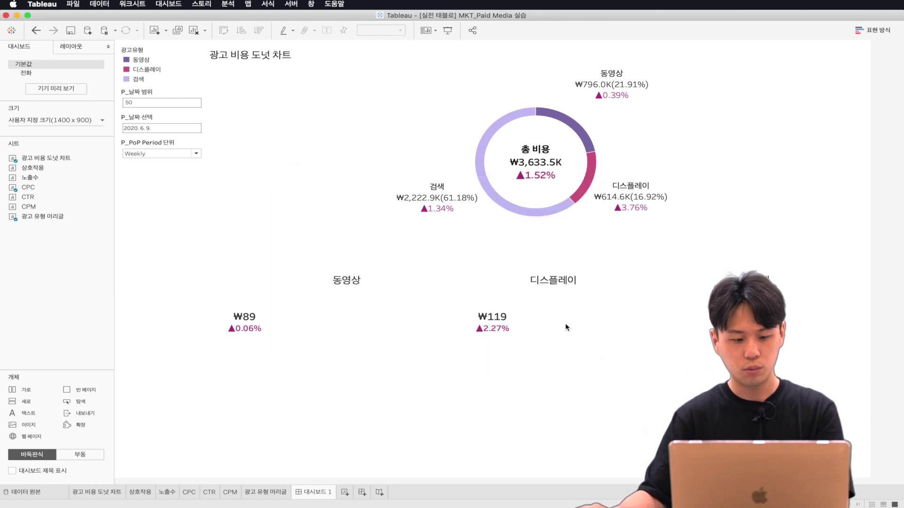
{"action": "left_click_drag", "start_coordinate": [786, 330], "coordinate": [234, 329]}
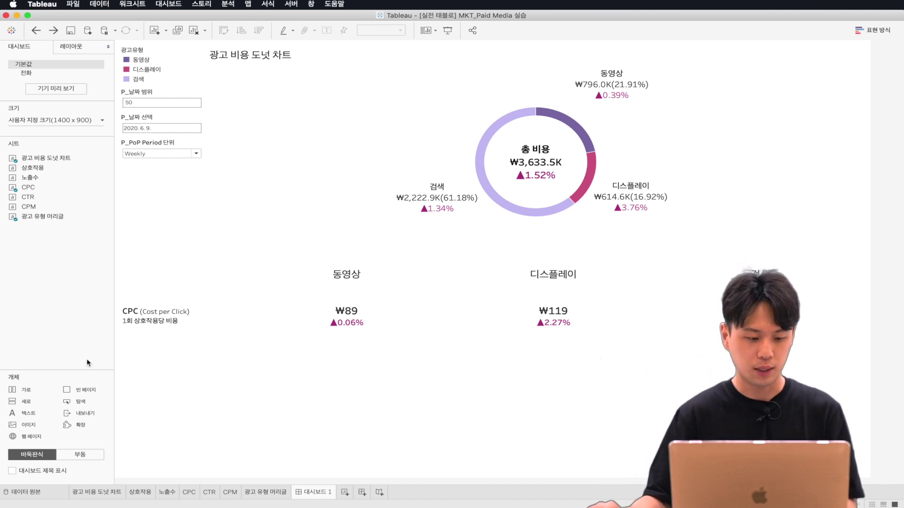
Step: Add a horizontal container below the CPC row, place the CPM sheet in it, and hide that sheet's title
{"action": "left_click_drag", "start_coordinate": [34, 394], "coordinate": [298, 355]}
{"action": "left_click_drag", "start_coordinate": [191, 343], "coordinate": [189, 367]}
{"action": "left_click_drag", "start_coordinate": [30, 178], "coordinate": [342, 352]}
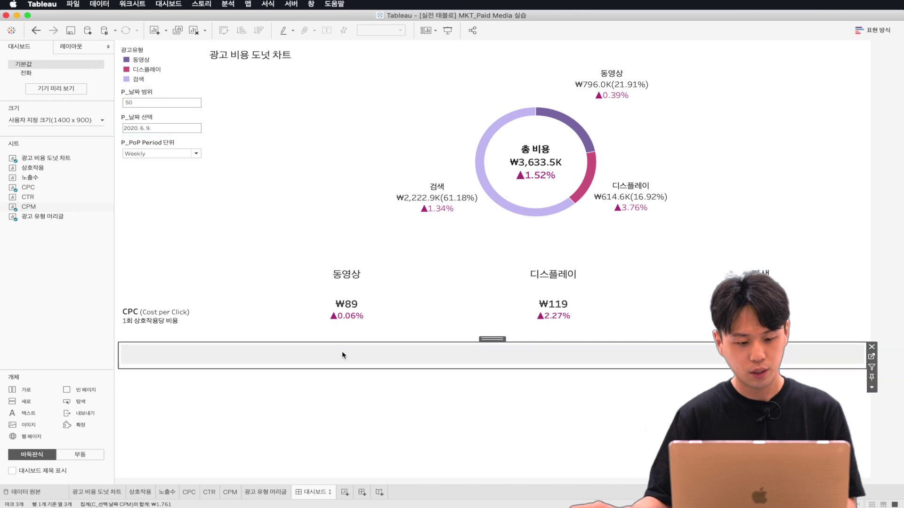
{"action": "right_click", "coordinate": [151, 347]}
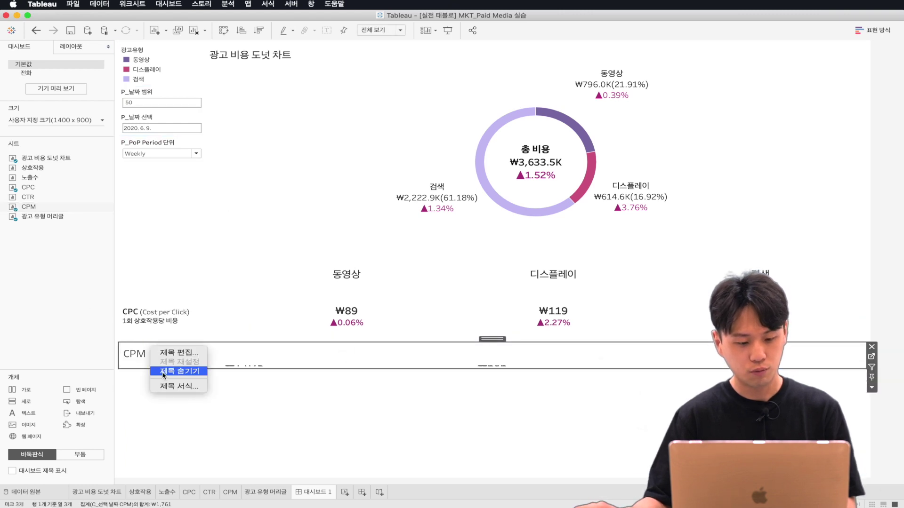
{"action": "left_click", "coordinate": [162, 373]}
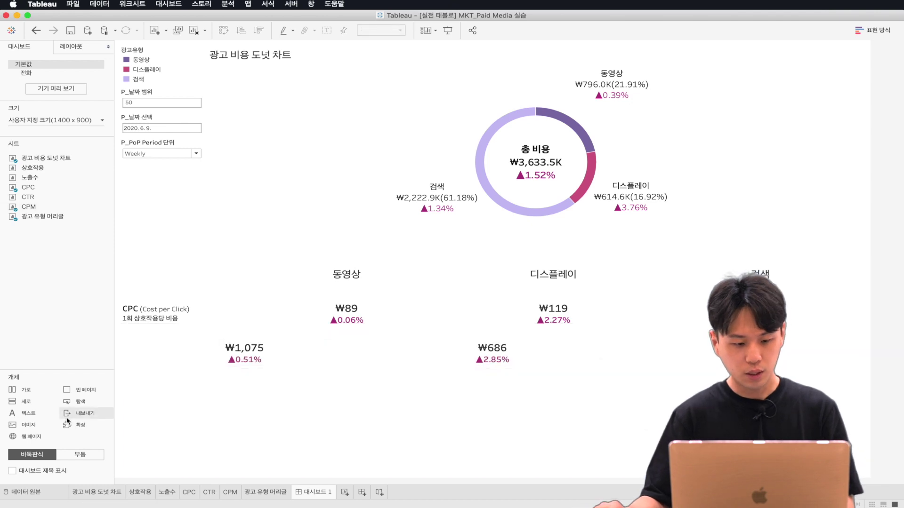
Step: Insert a text object before the CPM values, reusing the CPC label with its first line changed to "CPM (Cost per Mille)"
{"action": "left_click_drag", "start_coordinate": [29, 415], "coordinate": [129, 353]}
{"action": "key", "text": "super+v"}
{"action": "left_click", "coordinate": [320, 219]}
{"action": "key", "text": "BackSpace"}
{"action": "type", "text": "M"}
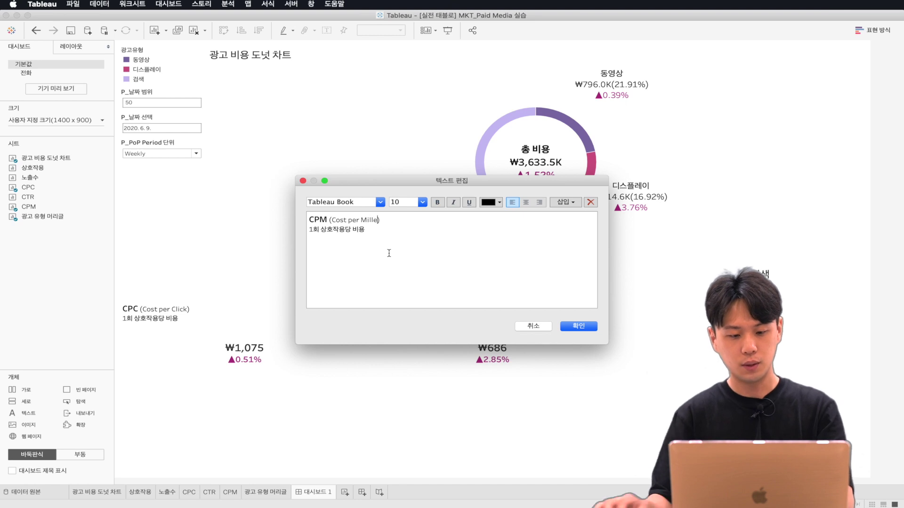
Step: Change the CPM label's second line to "1000회 노출당 비용" and narrow its text object to align the CPM values under the ad-type headers
{"action": "type", "text": "000"}
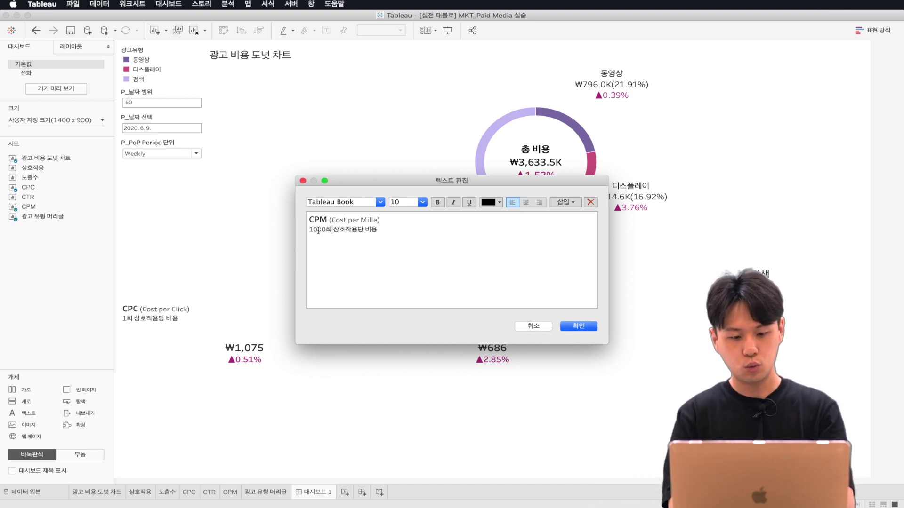
{"action": "key", "text": "BackSpace"}
{"action": "key", "text": "BackSpace"}
{"action": "key", "text": "BackSpace"}
{"action": "key", "text": "BackSpace"}
{"action": "type", "text": "노출"}
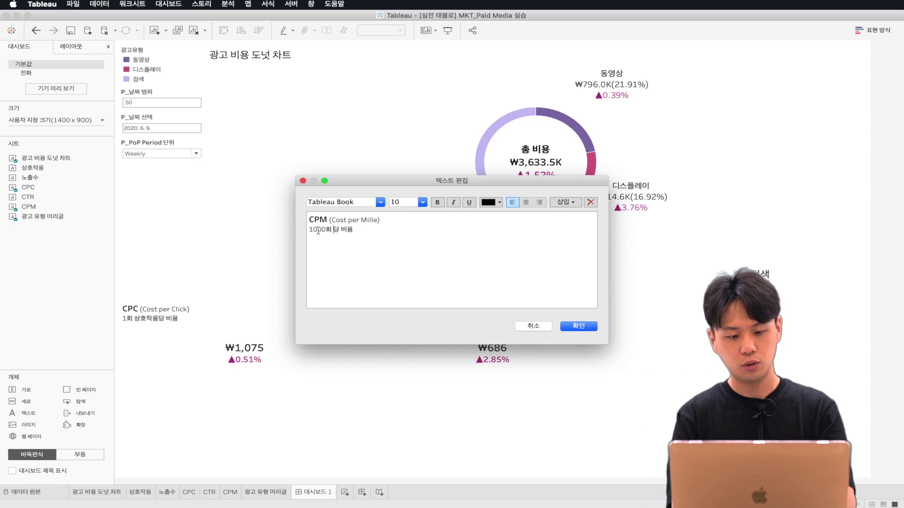
{"action": "type", "text": "출"}
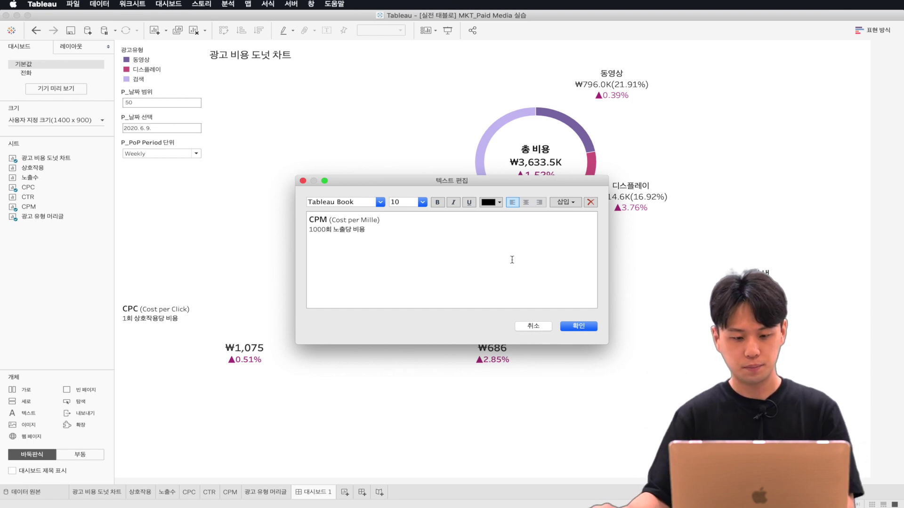
{"action": "left_click", "coordinate": [579, 326]}
{"action": "left_click_drag", "start_coordinate": [800, 353], "coordinate": [249, 351]}
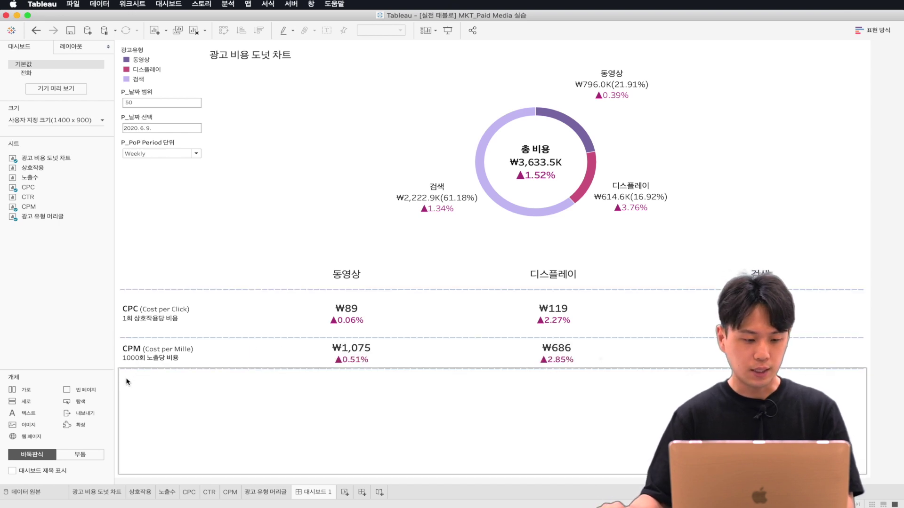
Step: Add another horizontal container for the CTR sheet beneath the existing metric rows, hide the sheet's title, and make the row taller
{"action": "left_click_drag", "start_coordinate": [23, 390], "coordinate": [171, 282]}
{"action": "left_click_drag", "start_coordinate": [33, 206], "coordinate": [373, 359]}
{"action": "right_click", "coordinate": [138, 365]}
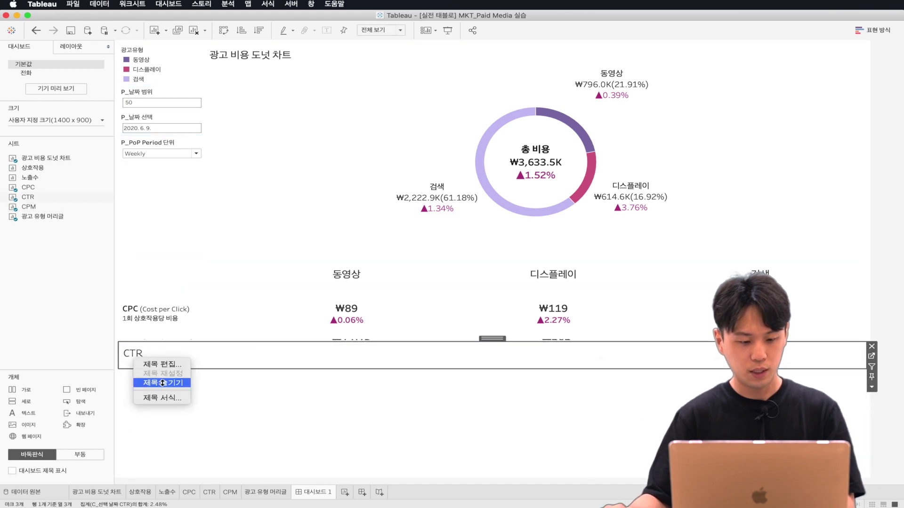
{"action": "left_click", "coordinate": [141, 382]}
{"action": "left_click_drag", "start_coordinate": [162, 368], "coordinate": [162, 408]}
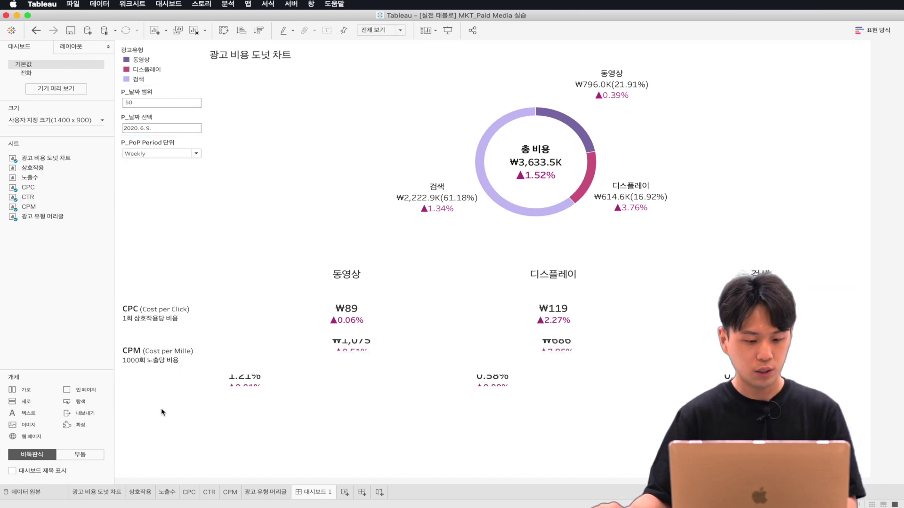
Step: Insert a text object before the CTR values with the copied CPC label, and replace "CPC" with "CTR"
{"action": "left_click_drag", "start_coordinate": [31, 416], "coordinate": [160, 389]}
{"action": "type", "text": "CPC (Cost per Click) 1회 상호작용당 비용"}
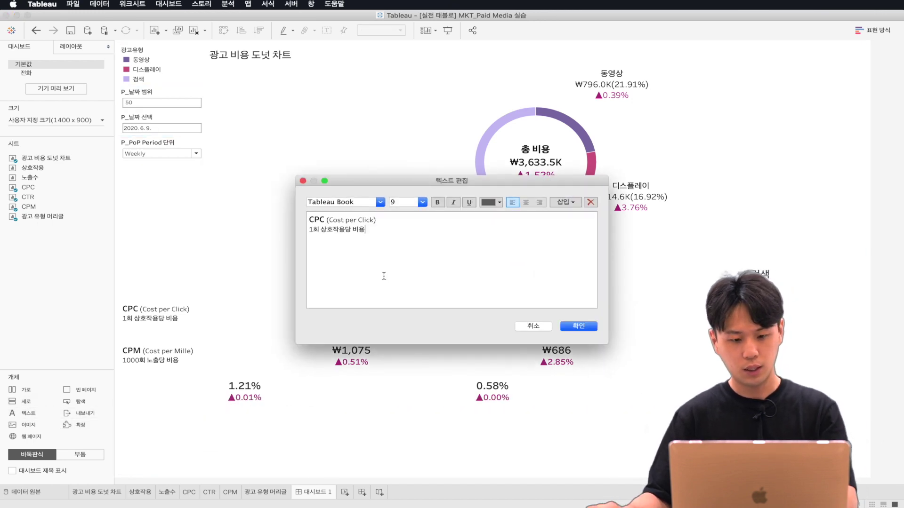
{"action": "left_click", "coordinate": [324, 221]}
{"action": "key", "text": "BackSpace"}
{"action": "key", "text": "BackSpace"}
{"action": "type", "text": "ㅆㄱ"}
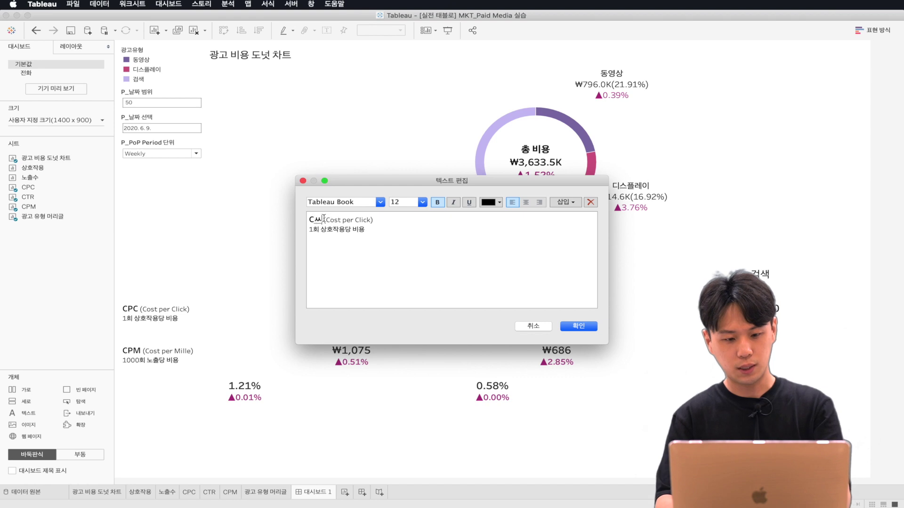
{"action": "key", "text": "BackSpace"}
{"action": "key", "text": "BackSpace"}
{"action": "type", "text": "TR"}
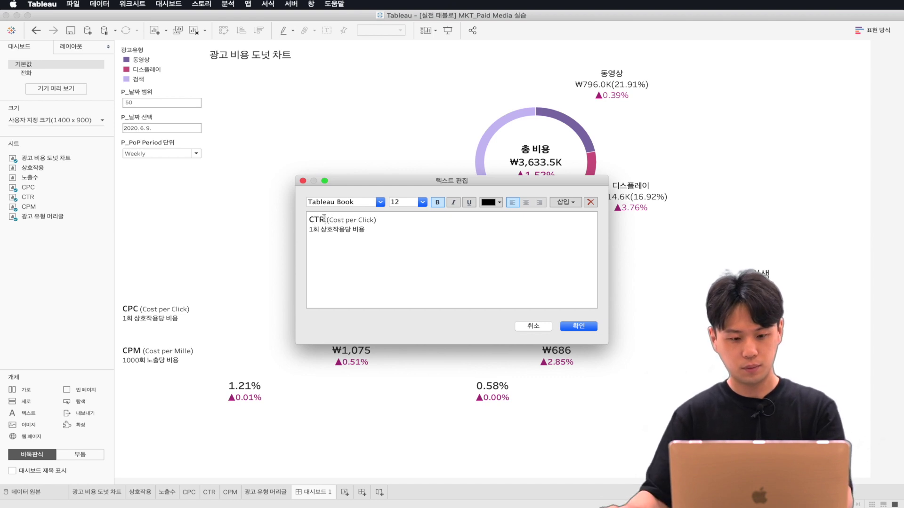
Step: Complete the CTR label with "(Click-through Rate)" and a second line "노출수 대비 상호작용 비율", and narrow its text object to align the values
{"action": "left_click_drag", "start_coordinate": [373, 221], "coordinate": [330, 221]}
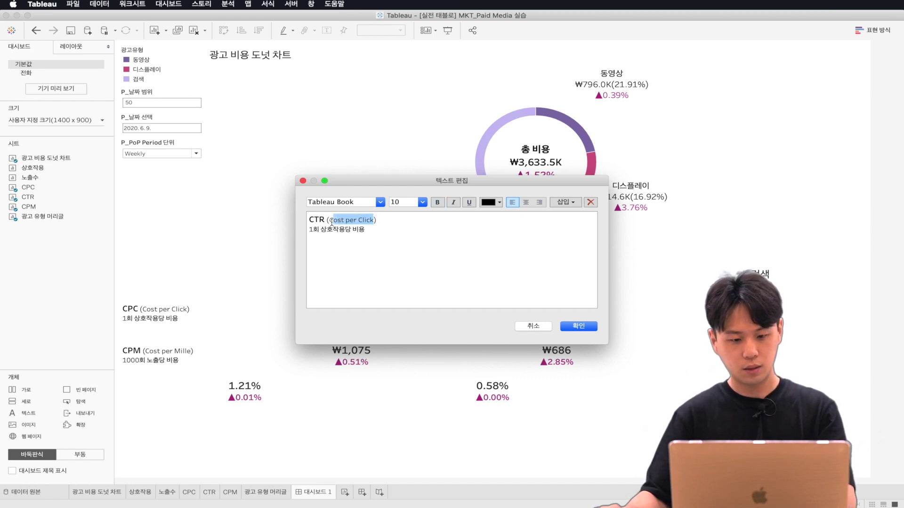
{"action": "type", "text": "ㅋ"}
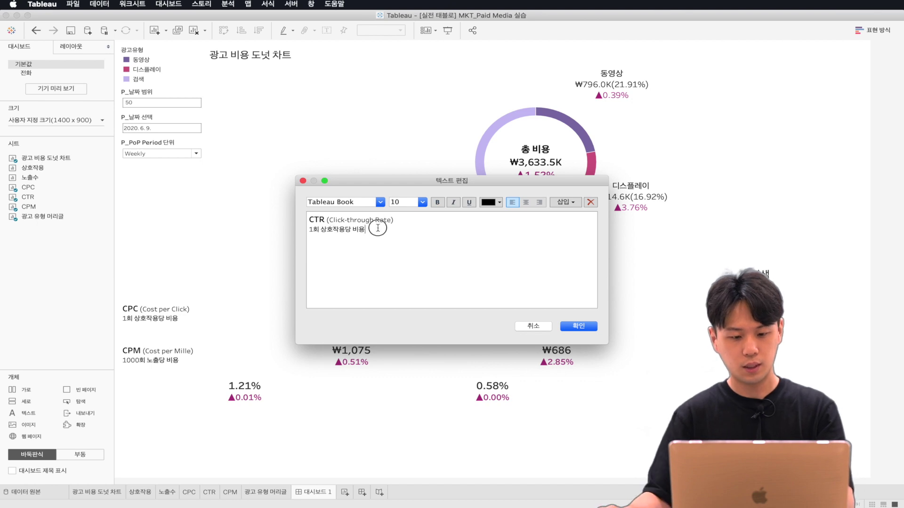
{"action": "left_click_drag", "start_coordinate": [377, 229], "coordinate": [277, 232]}
{"action": "type", "text": "노추"}
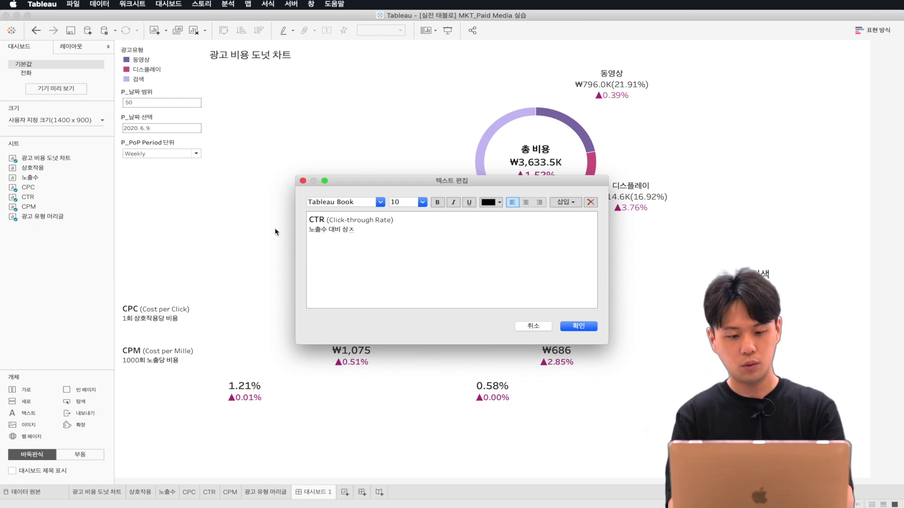
{"action": "type", "text": "수 대비 상호작용 비율"}
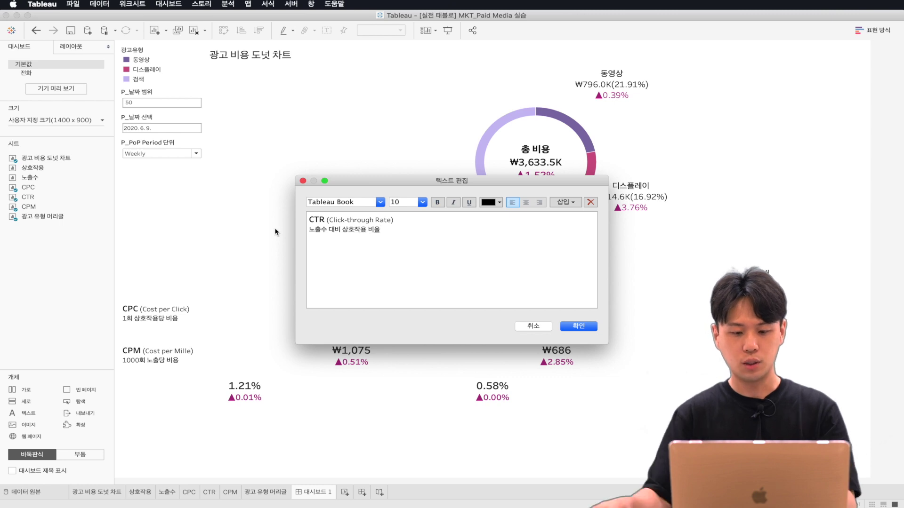
{"action": "left_click", "coordinate": [578, 326]}
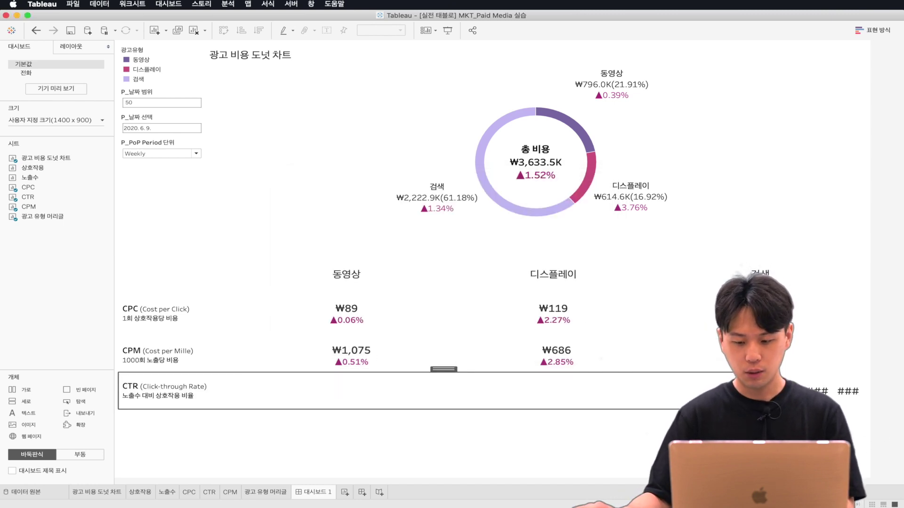
{"action": "left_click_drag", "start_coordinate": [801, 391], "coordinate": [248, 381]}
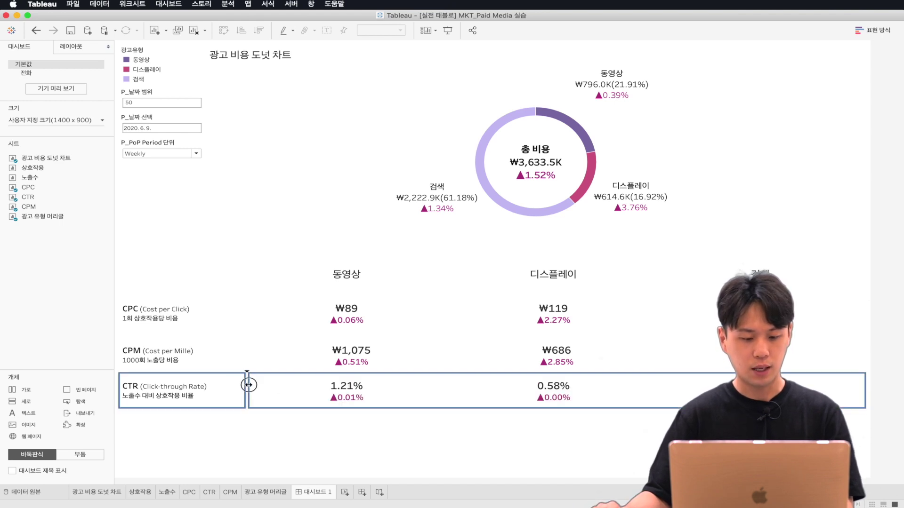
{"action": "double_click", "coordinate": [52, 177]}
{"action": "double_click", "coordinate": [55, 168]}
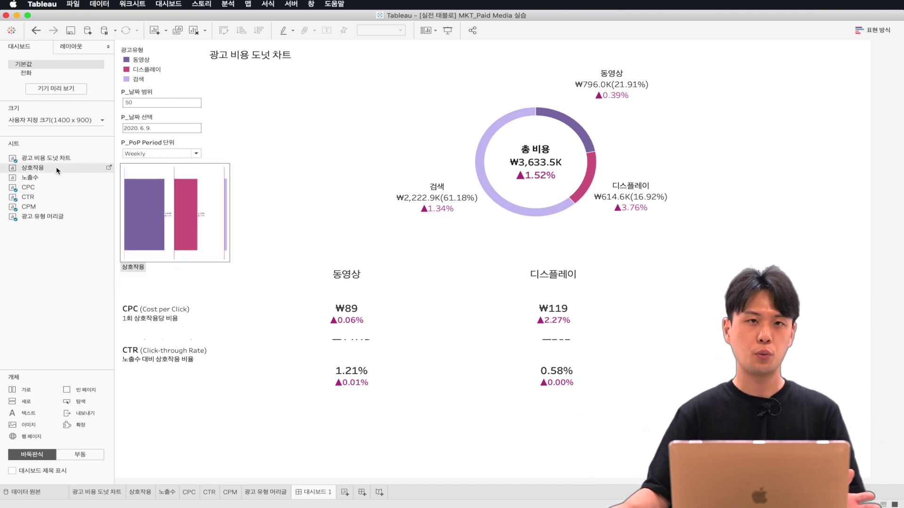
{"action": "key", "text": "super+z"}
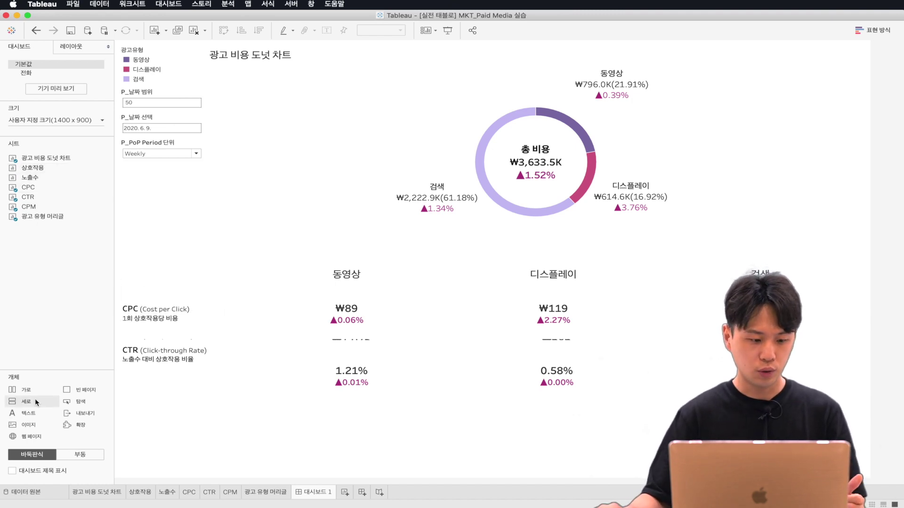
Step: Add a horizontal container below the CTR row with a two-line text object reading "상호작용" and "및 노출수"
{"action": "left_click_drag", "start_coordinate": [35, 391], "coordinate": [360, 423]}
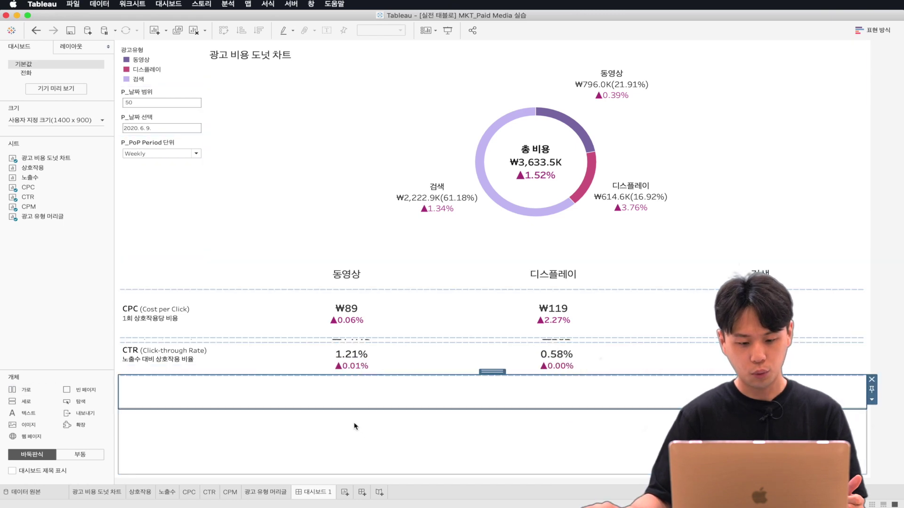
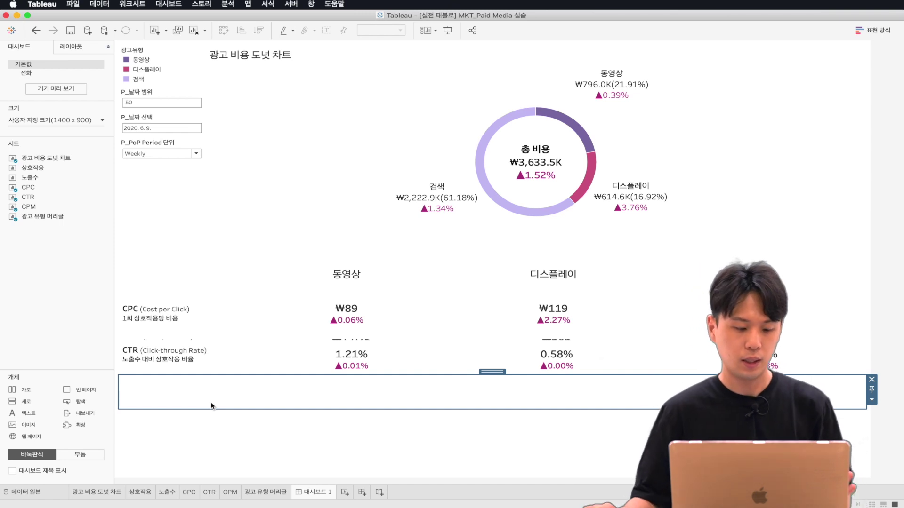
{"action": "left_click_drag", "start_coordinate": [41, 413], "coordinate": [216, 397]}
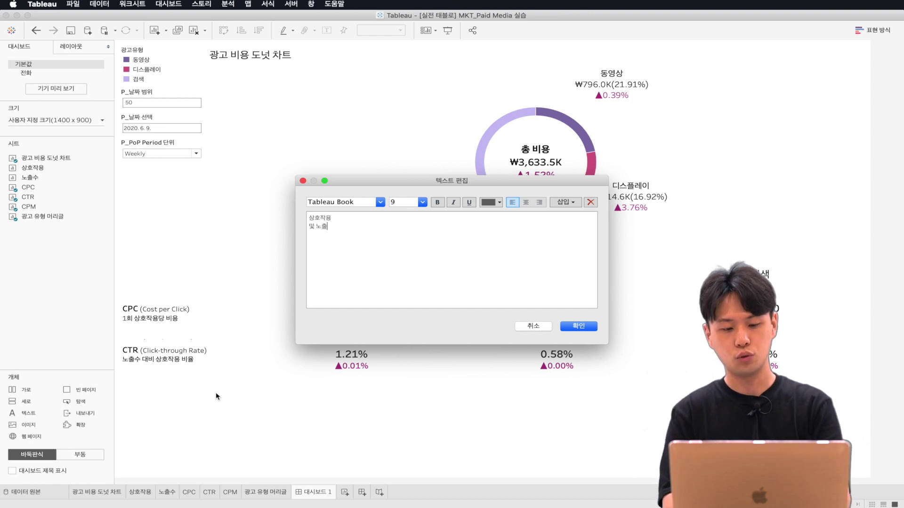
Step: Format the whole "상호작용 및 노출수" label at size 15 in bold black
{"action": "key", "text": "super+a"}
{"action": "left_click", "coordinate": [399, 202]}
{"action": "type", "text": "15"}
{"action": "key", "text": "Return"}
{"action": "left_click", "coordinate": [437, 202]}
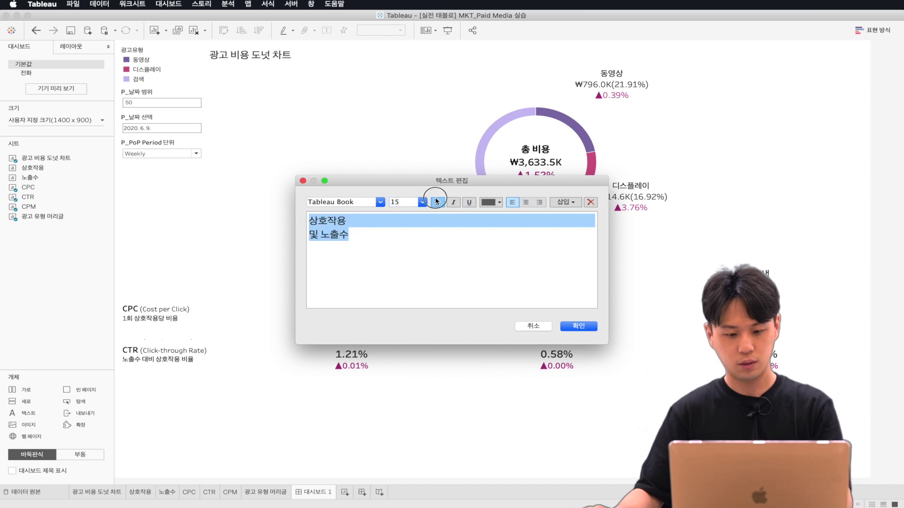
{"action": "left_click", "coordinate": [491, 202]}
{"action": "left_click", "coordinate": [492, 221]}
Step: Reduce the whole "상호작용 및 노출수" label to size 12 and apply the text changes
{"action": "left_click", "coordinate": [397, 202]}
{"action": "type", "text": "12"}
{"action": "left_click", "coordinate": [426, 227]}
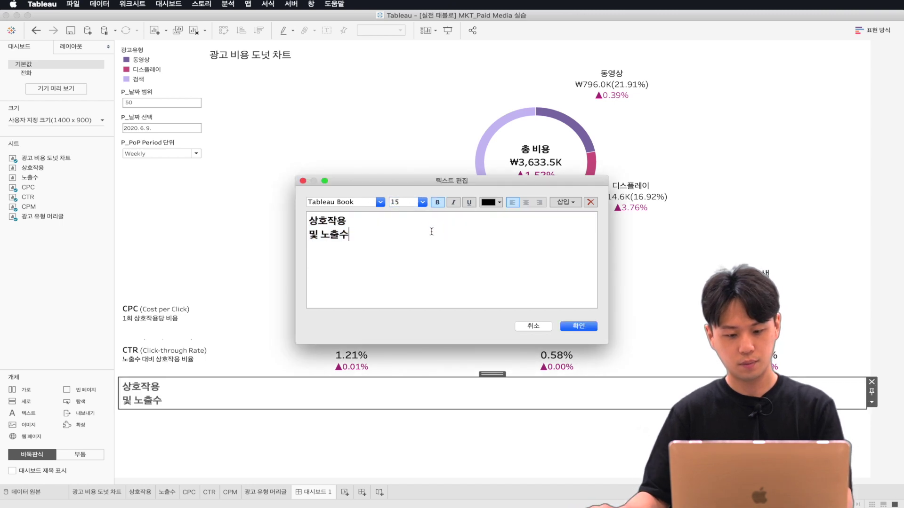
{"action": "key", "text": "super+a"}
{"action": "left_click", "coordinate": [418, 235]}
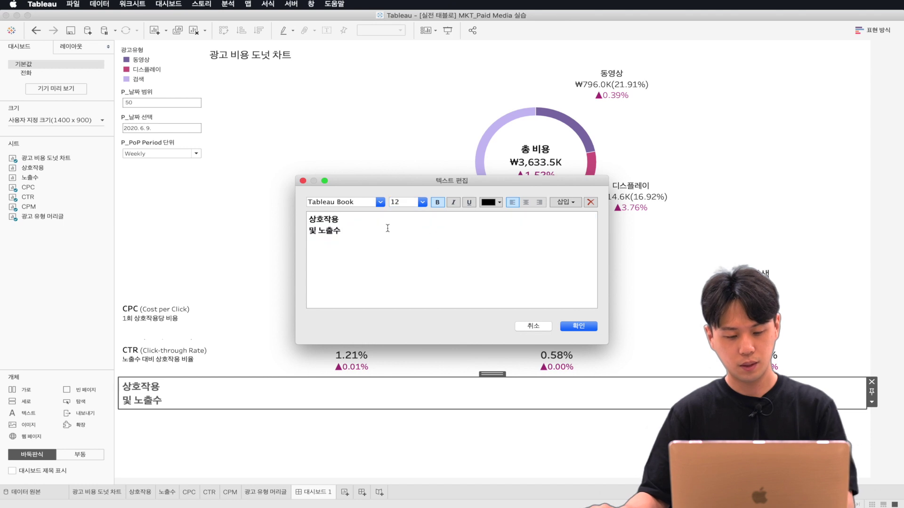
{"action": "left_click", "coordinate": [578, 326]}
{"action": "left_click", "coordinate": [57, 325]}
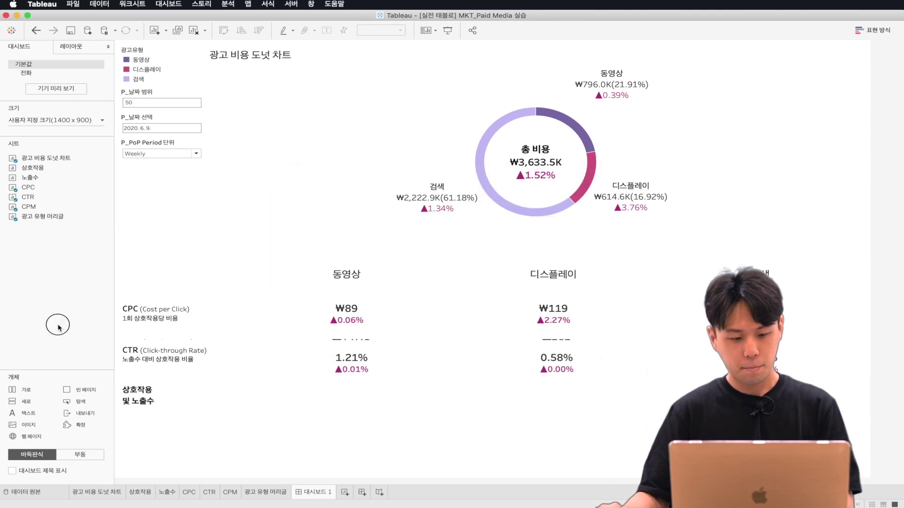
Step: Add a vertical container beside the "상호작용 및 노출수" label and stack the 상호작용 sheet above the 노출수 sheet in it
{"action": "left_click", "coordinate": [220, 410]}
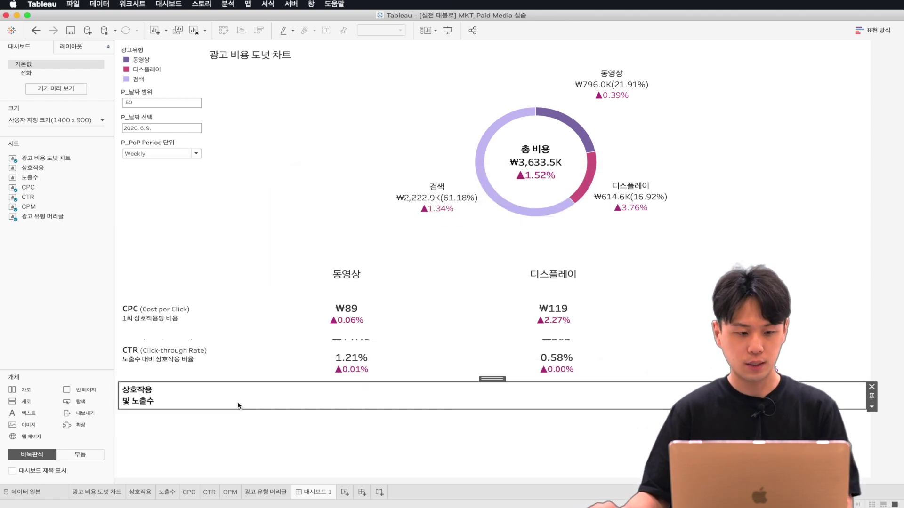
{"action": "left_click_drag", "start_coordinate": [25, 402], "coordinate": [840, 404]}
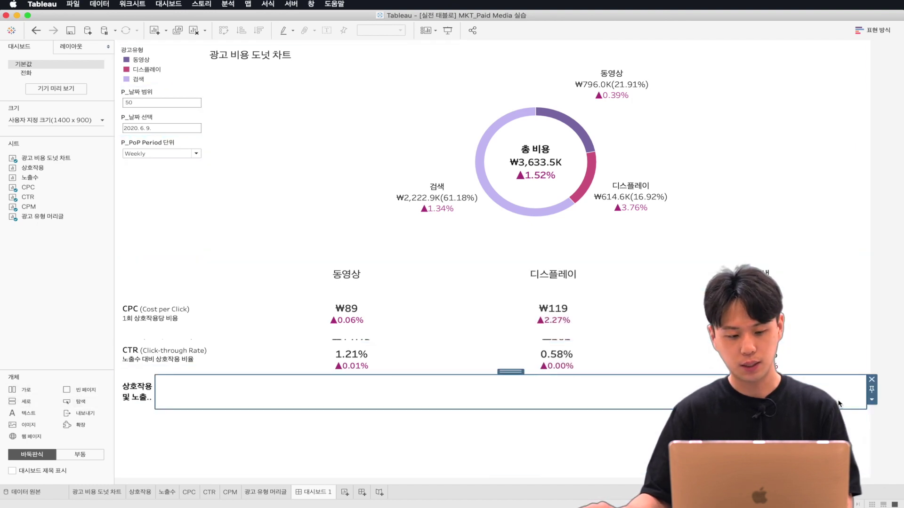
{"action": "left_click_drag", "start_coordinate": [30, 178], "coordinate": [301, 394]}
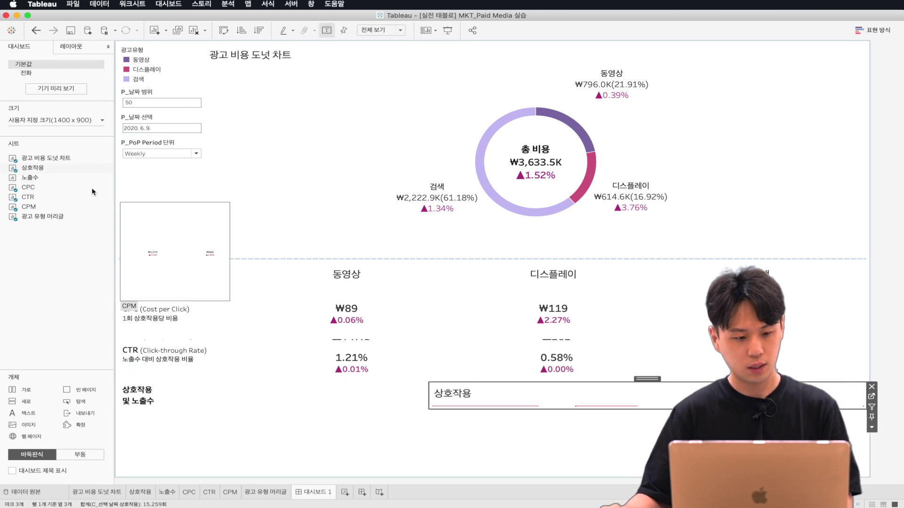
{"action": "left_click_drag", "start_coordinate": [33, 178], "coordinate": [584, 404]}
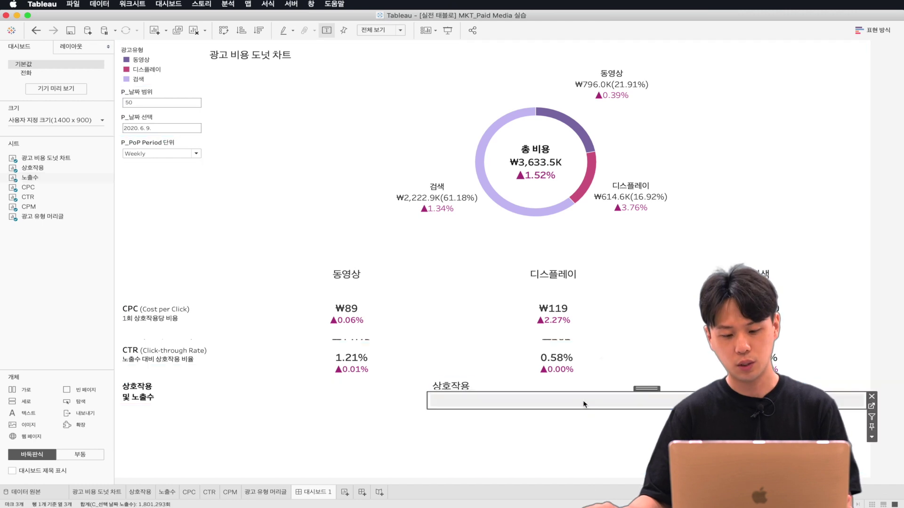
Step: Hide the titles of the stacked 상호작용 and 노출수 sheets
{"action": "right_click", "coordinate": [451, 386]}
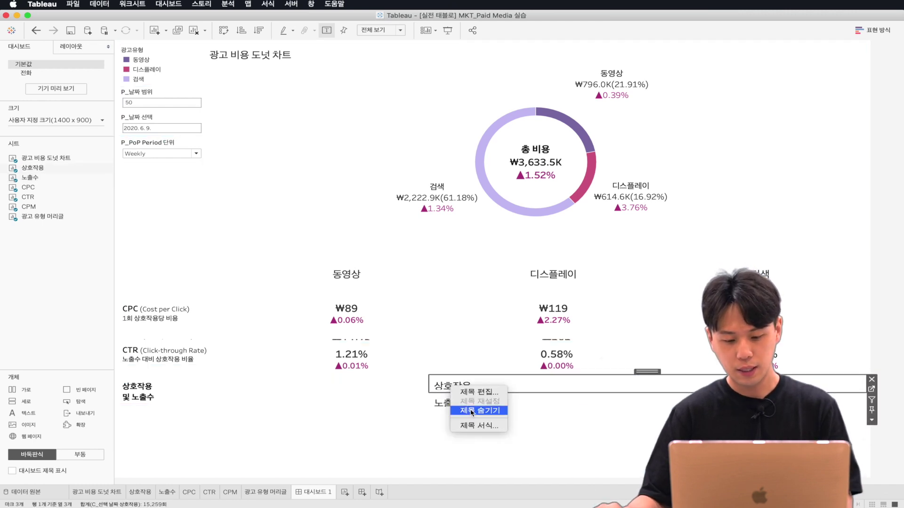
{"action": "left_click", "coordinate": [472, 411]}
{"action": "right_click", "coordinate": [452, 397]}
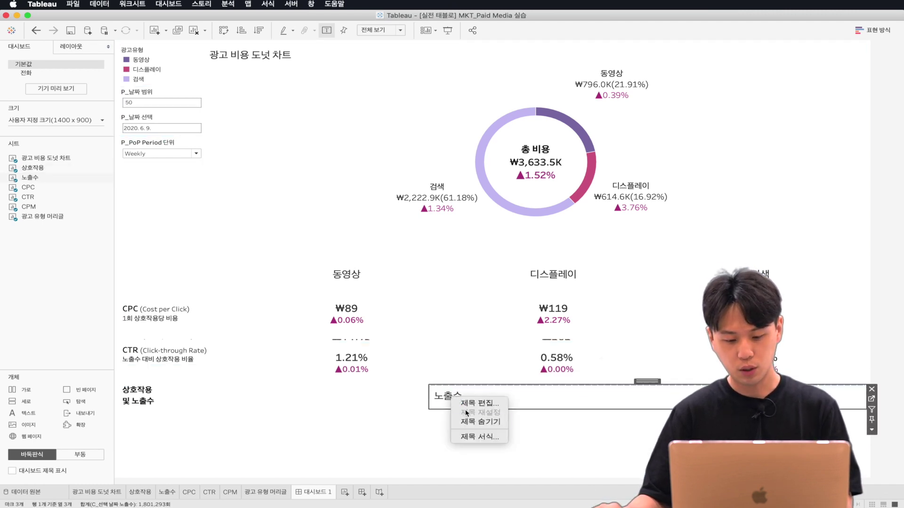
{"action": "left_click", "coordinate": [477, 423]}
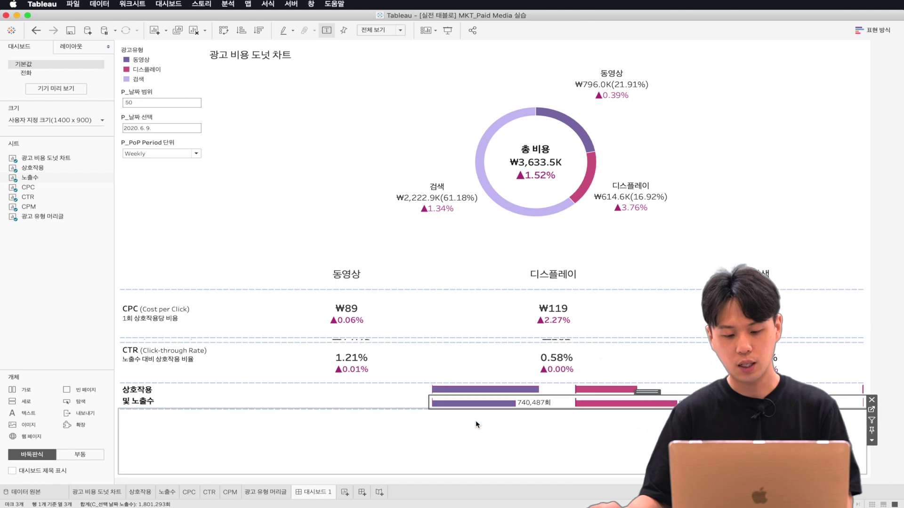
Step: Remove the empty container beneath the 상호작용 및 노출수 row from the dashboard
{"action": "left_click", "coordinate": [502, 432]}
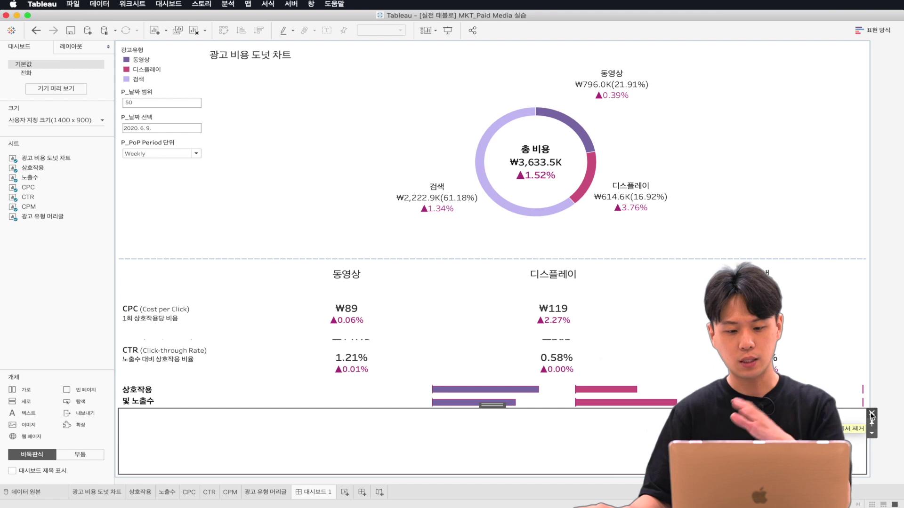
{"action": "left_click", "coordinate": [872, 415]}
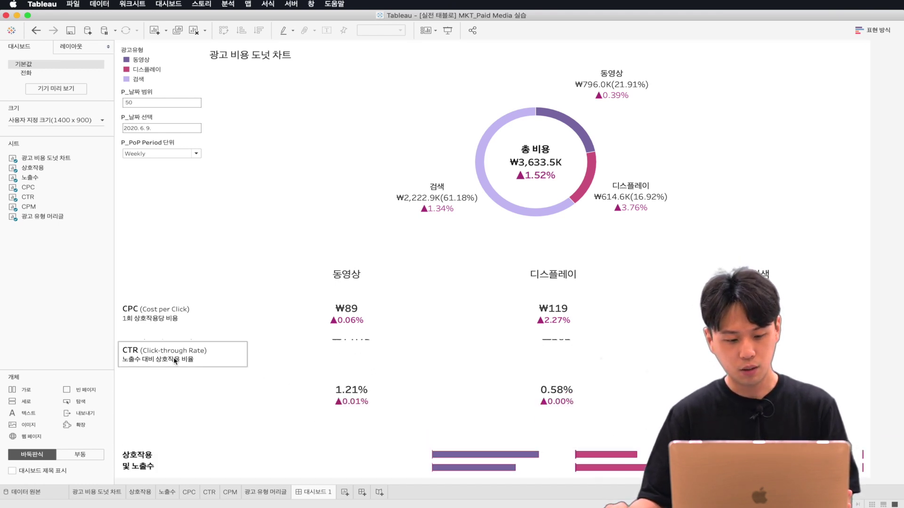
{"action": "left_click", "coordinate": [212, 374]}
{"action": "left_click", "coordinate": [217, 340]}
{"action": "left_click", "coordinate": [218, 328]}
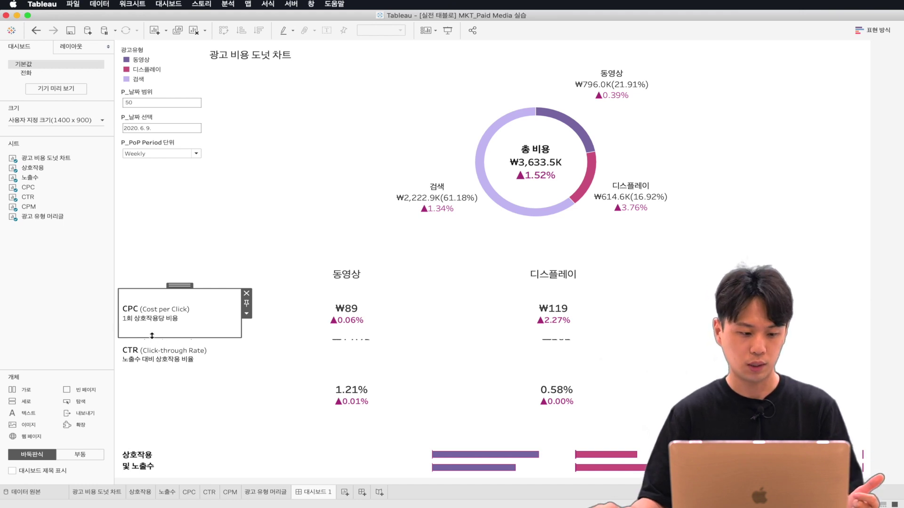
Step: Insert a vertical container between the CTR row and the 상호작용 및 노출수 row, with a blank object in it
{"action": "left_click_drag", "start_coordinate": [22, 404], "coordinate": [376, 455]}
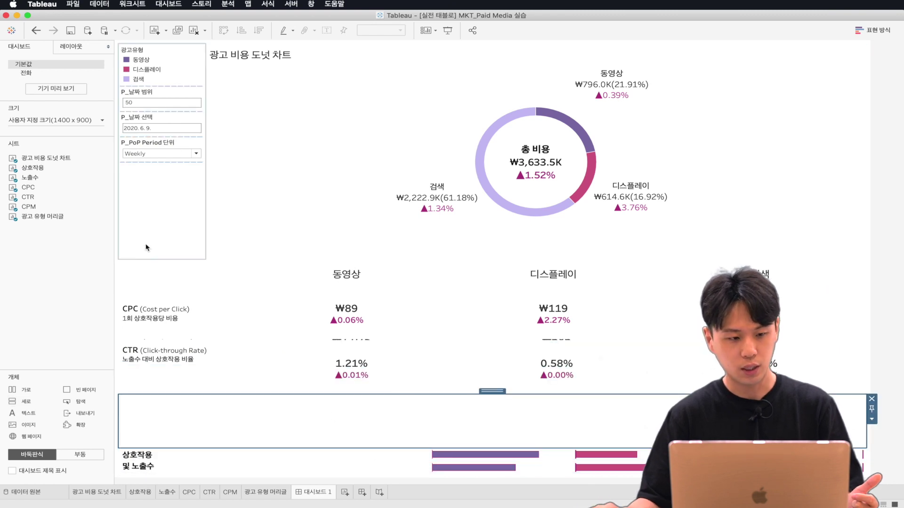
{"action": "left_click", "coordinate": [36, 30]}
{"action": "left_click_drag", "start_coordinate": [36, 406], "coordinate": [296, 453]}
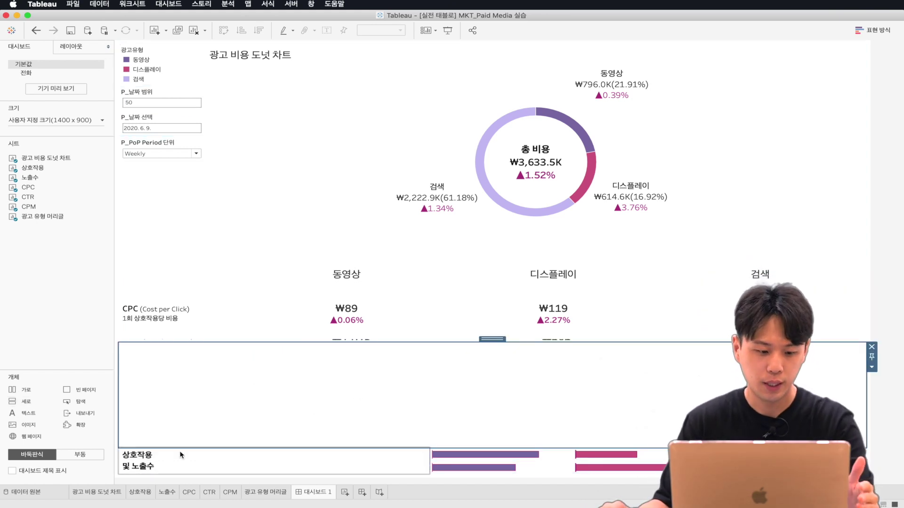
{"action": "left_click_drag", "start_coordinate": [88, 392], "coordinate": [470, 409]}
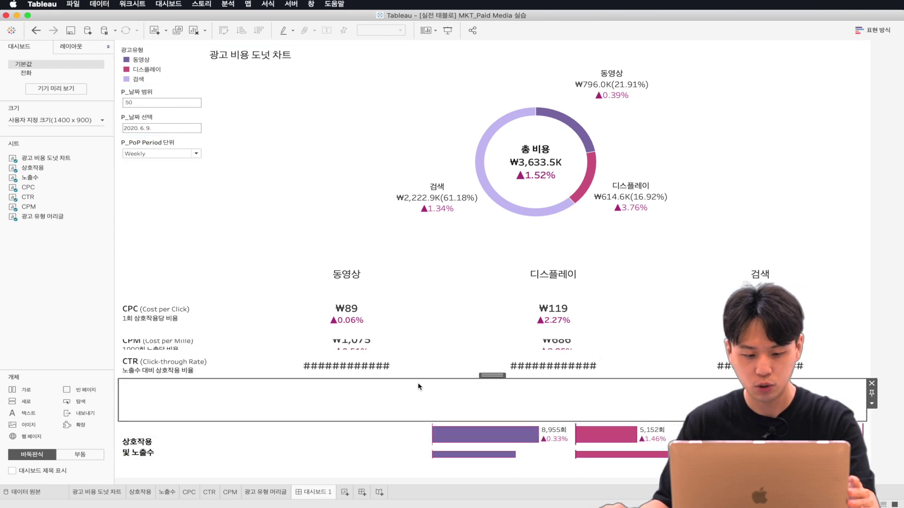
Step: Move the CTR, CPM and CPC rows as whole containers into the new vertical container
{"action": "left_click", "coordinate": [414, 367]}
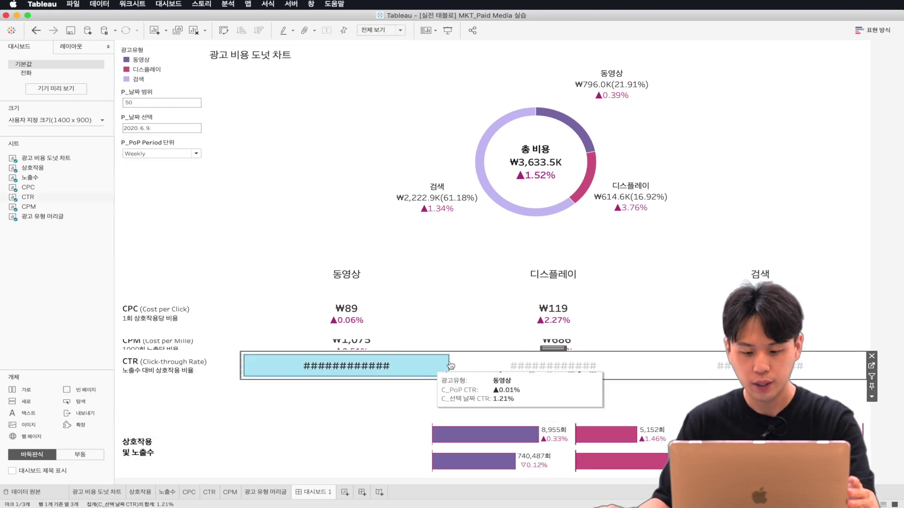
{"action": "double_click", "coordinate": [559, 349]}
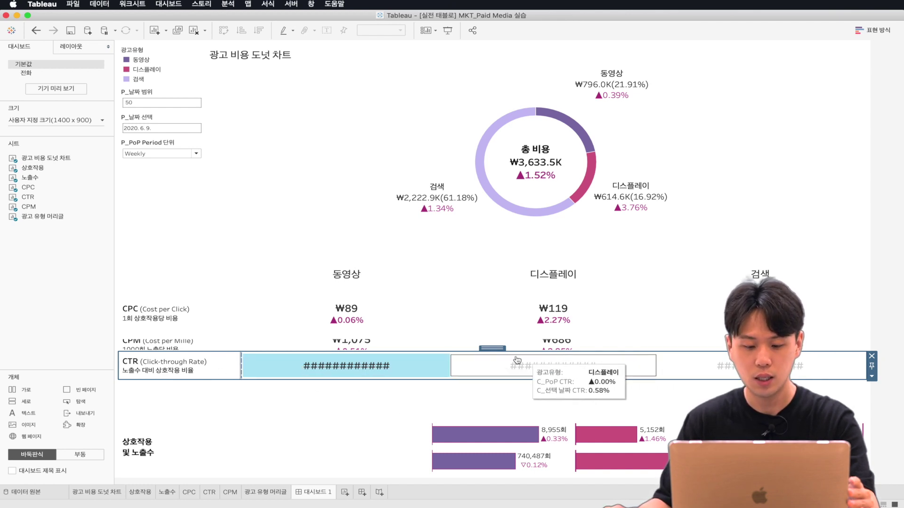
{"action": "left_click_drag", "start_coordinate": [492, 349], "coordinate": [491, 400]}
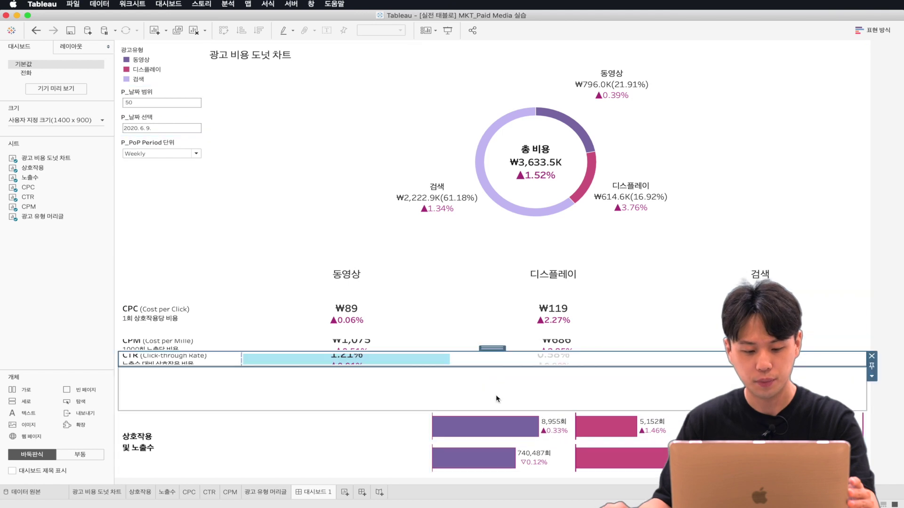
{"action": "left_click", "coordinate": [490, 344]}
{"action": "left_click_drag", "start_coordinate": [485, 334], "coordinate": [468, 362]}
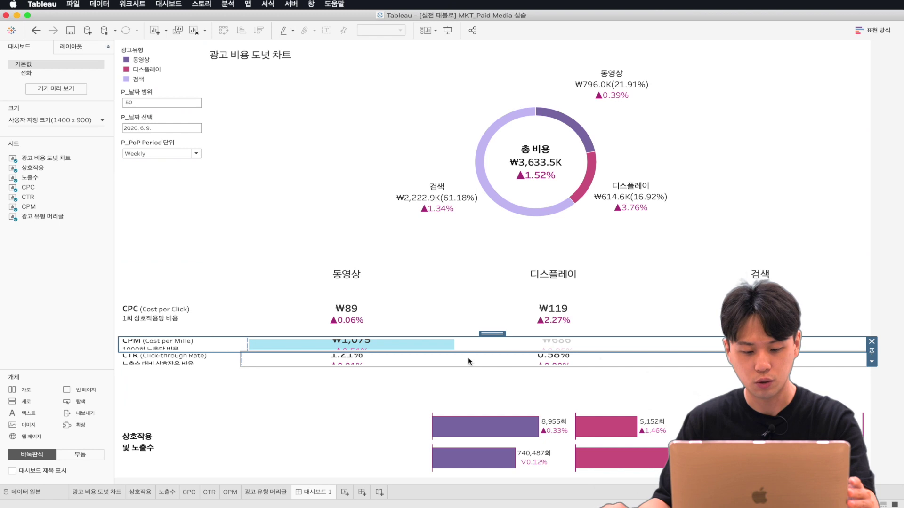
{"action": "left_click", "coordinate": [476, 312]}
{"action": "left_click_drag", "start_coordinate": [492, 286], "coordinate": [473, 330]}
{"action": "mouse_move", "coordinate": [466, 345]}
{"action": "left_mouse_down"}
{"action": "mouse_move", "coordinate": [464, 373]}
{"action": "mouse_move", "coordinate": [474, 359]}
{"action": "left_mouse_up"}
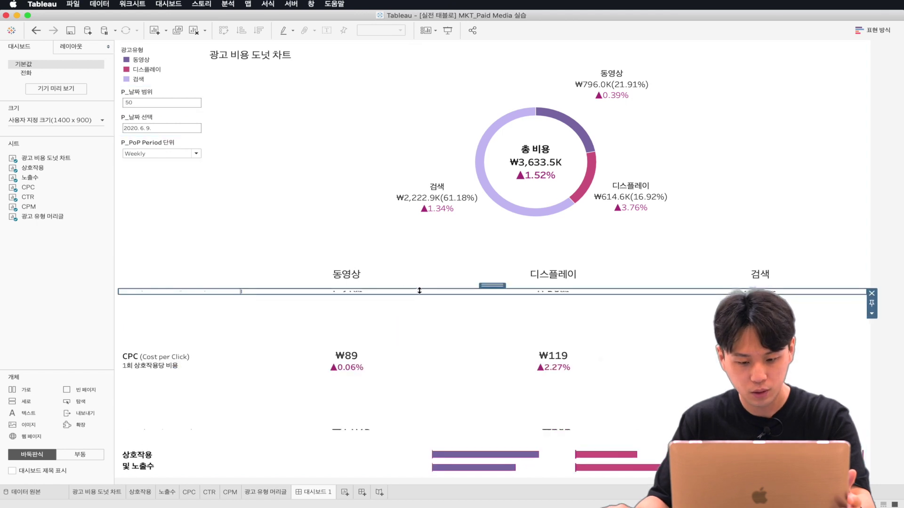
Step: Move the CTR row from above the CPC row to the end of the stack, below the CPM row
{"action": "left_click_drag", "start_coordinate": [503, 285], "coordinate": [457, 368]}
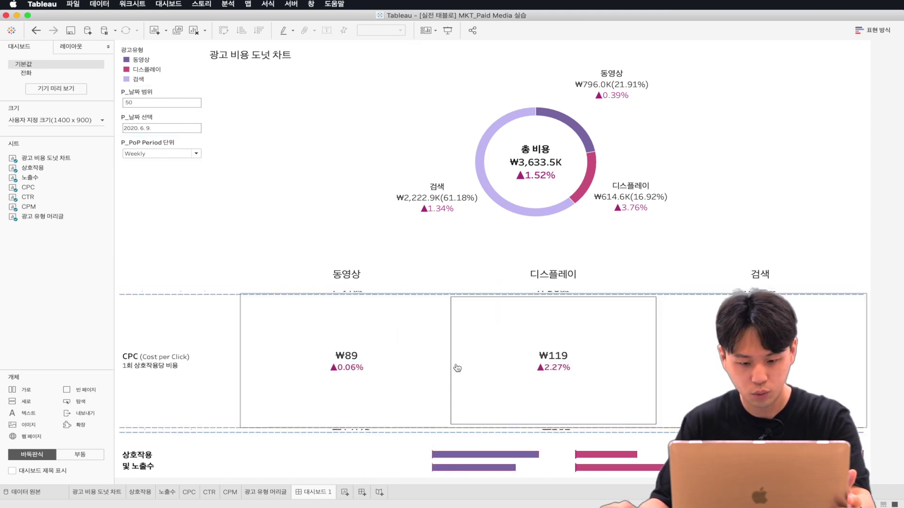
{"action": "left_click", "coordinate": [488, 291]}
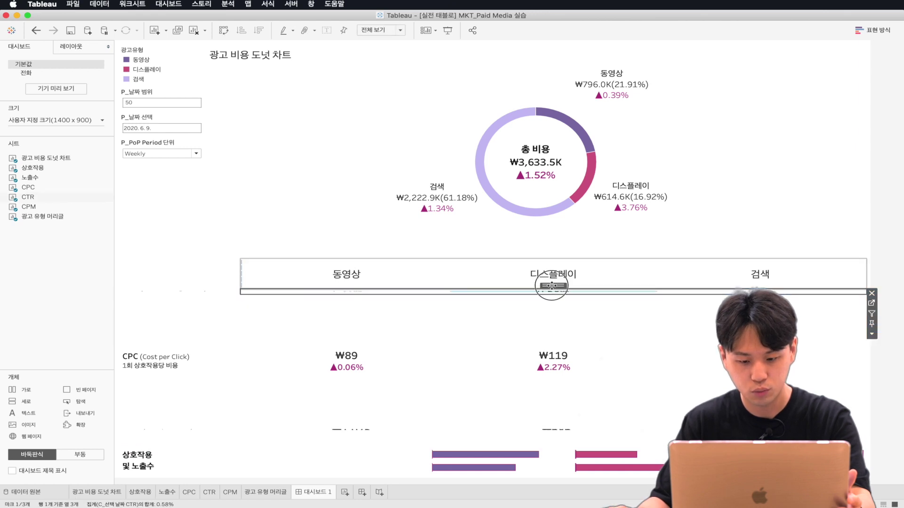
{"action": "left_click", "coordinate": [501, 287]}
{"action": "left_click_drag", "start_coordinate": [480, 335], "coordinate": [448, 438]}
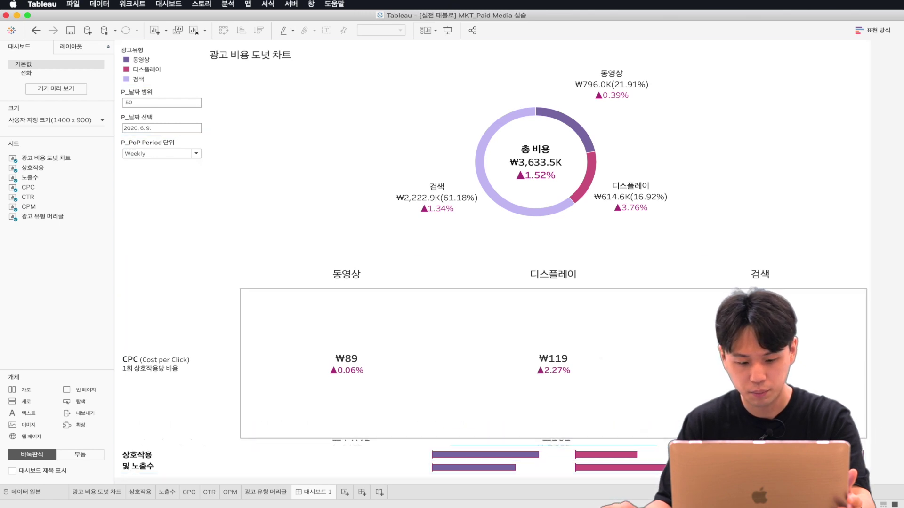
Step: Distribute the CPC, CPM and CTR rows evenly within their vertical container
{"action": "left_click", "coordinate": [440, 311]}
{"action": "double_click", "coordinate": [552, 285]}
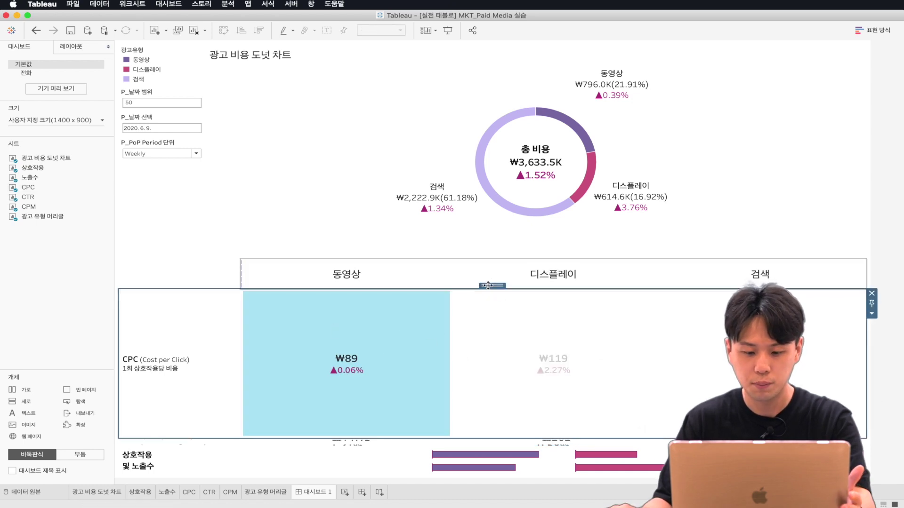
{"action": "left_click_drag", "start_coordinate": [488, 285], "coordinate": [488, 286]}
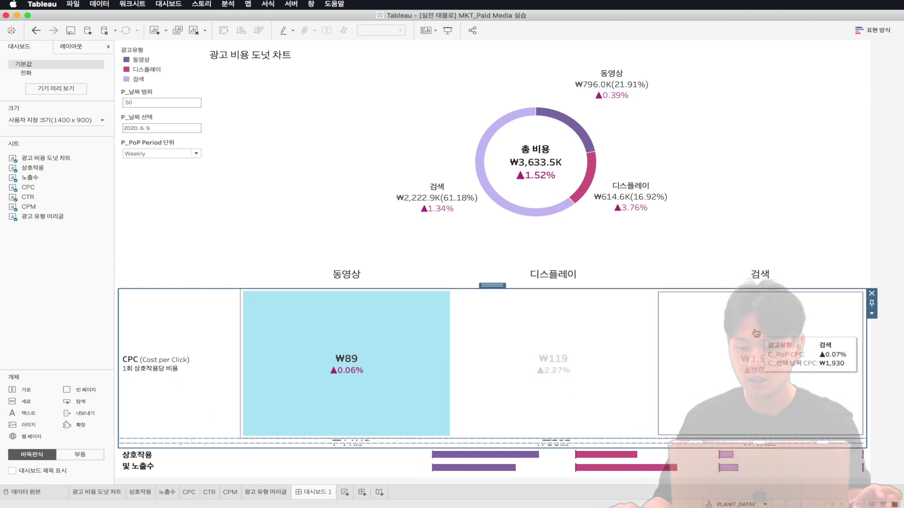
{"action": "left_click", "coordinate": [874, 318]}
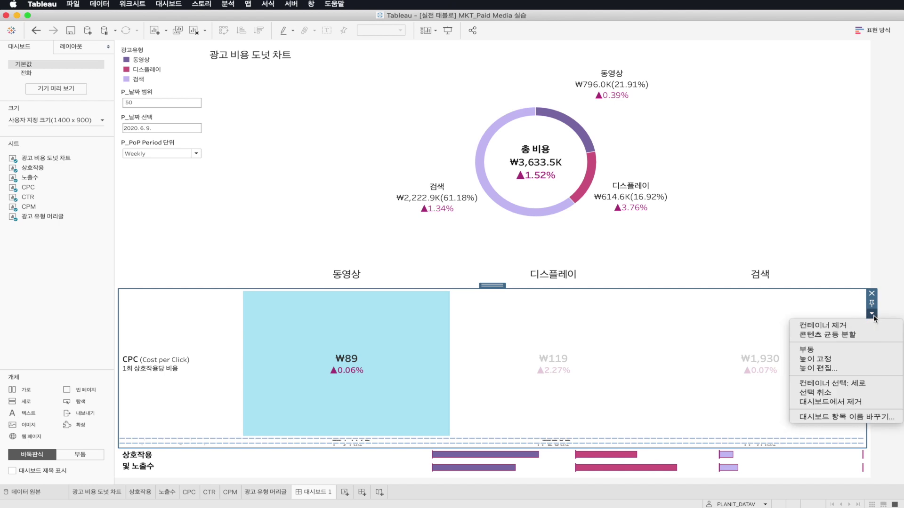
{"action": "left_click", "coordinate": [847, 335]}
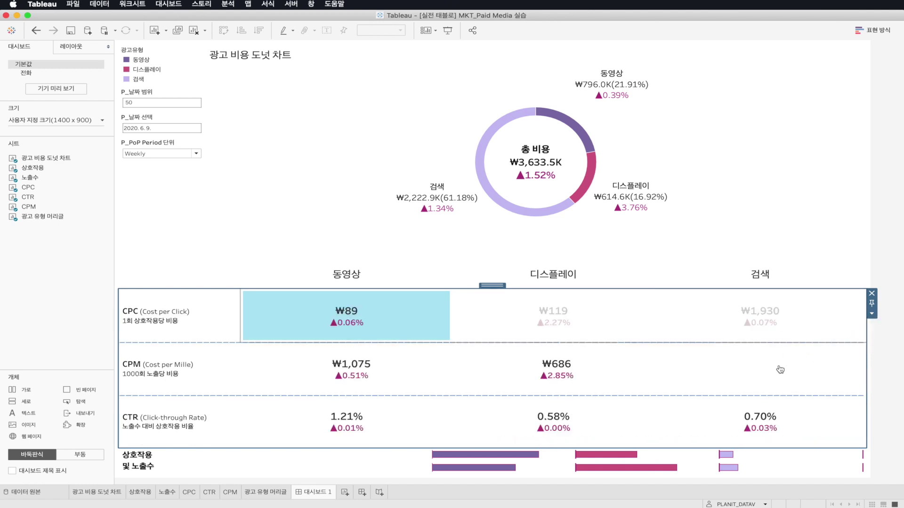
Step: Select the parent container that holds the ad-type header and all the metric rows
{"action": "left_click", "coordinate": [360, 465]}
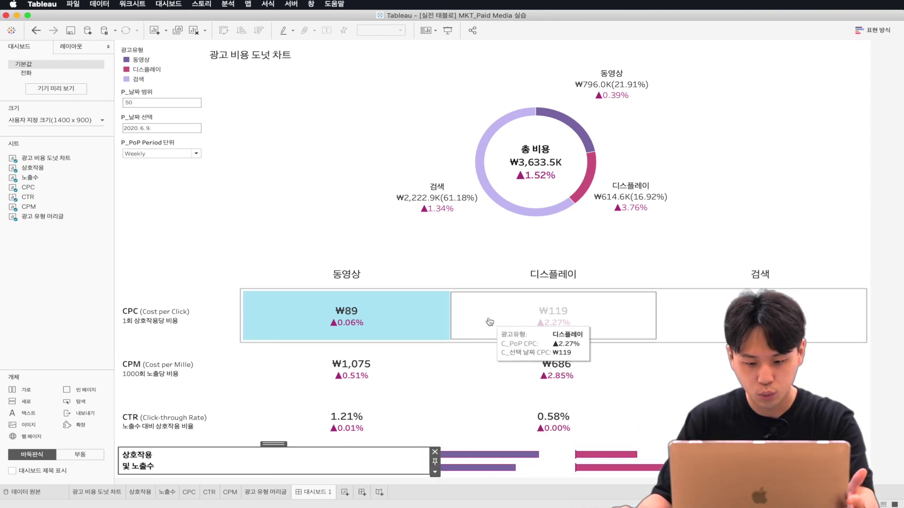
{"action": "left_click", "coordinate": [553, 301]}
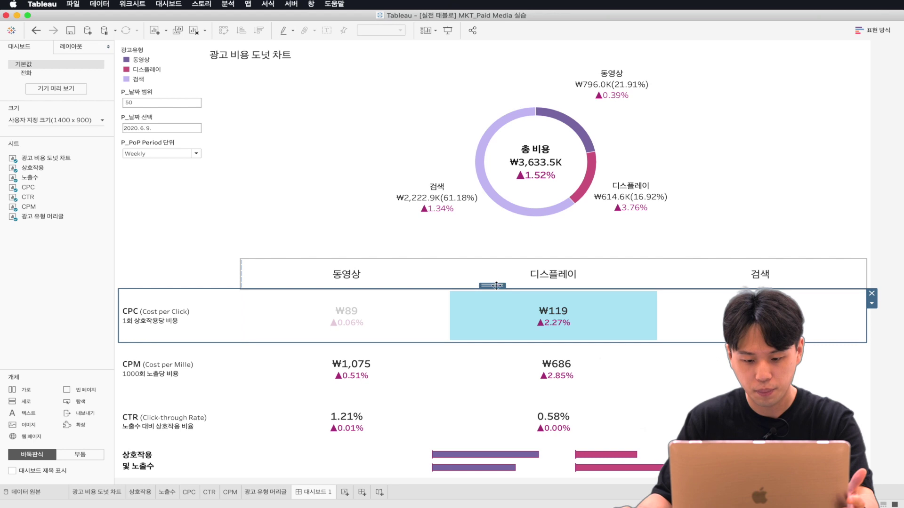
{"action": "double_click", "coordinate": [488, 286]}
{"action": "double_click", "coordinate": [488, 285]}
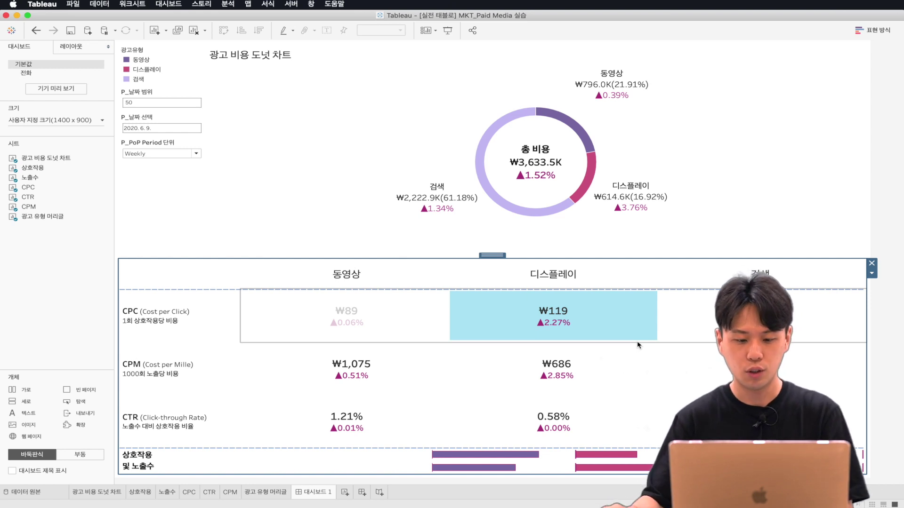
{"action": "mouse_move", "coordinate": [532, 305]}
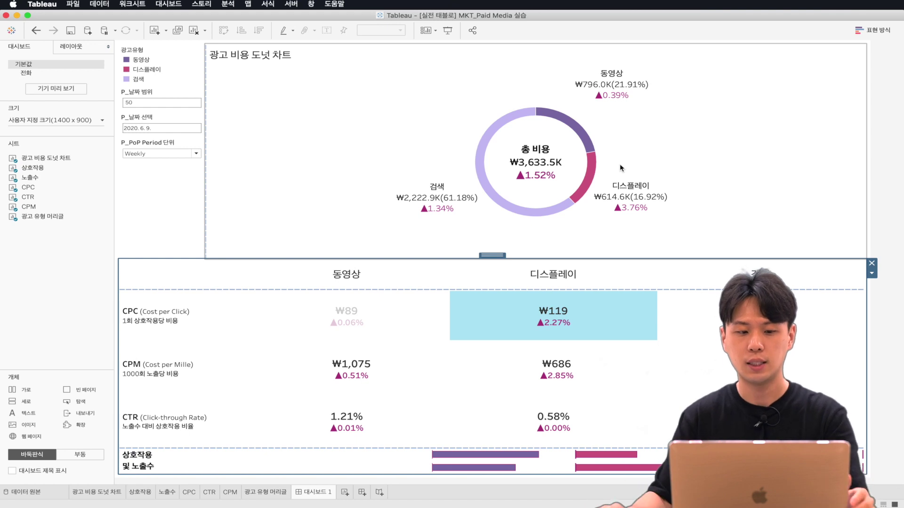
Step: Insert a horizontal container with a blank object between the donut chart and metric rows, and move the donut section into it
{"action": "left_click_drag", "start_coordinate": [26, 390], "coordinate": [355, 258]}
{"action": "left_click_drag", "start_coordinate": [84, 395], "coordinate": [335, 265]}
{"action": "left_click", "coordinate": [449, 84]}
{"action": "key", "text": "Delete"}
{"action": "left_click", "coordinate": [540, 50]}
{"action": "left_click_drag", "start_coordinate": [489, 46], "coordinate": [255, 253]}
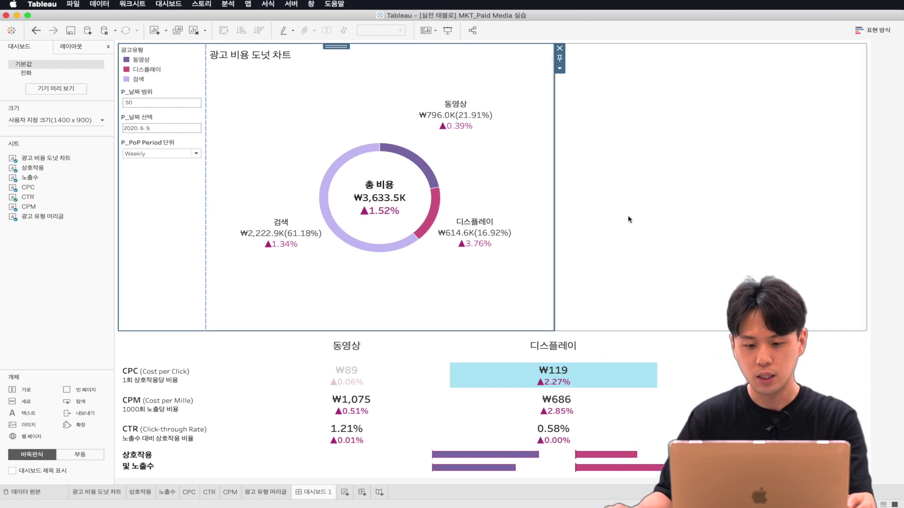
Step: Move the whole metric rows container beside the donut section and remove the leftover blank object next to it
{"action": "left_click", "coordinate": [439, 339]}
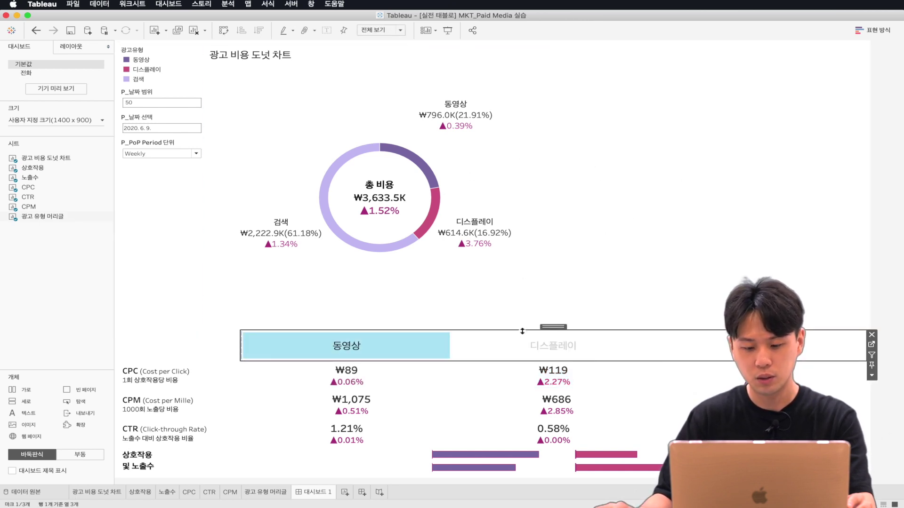
{"action": "left_click_drag", "start_coordinate": [495, 327], "coordinate": [561, 232]}
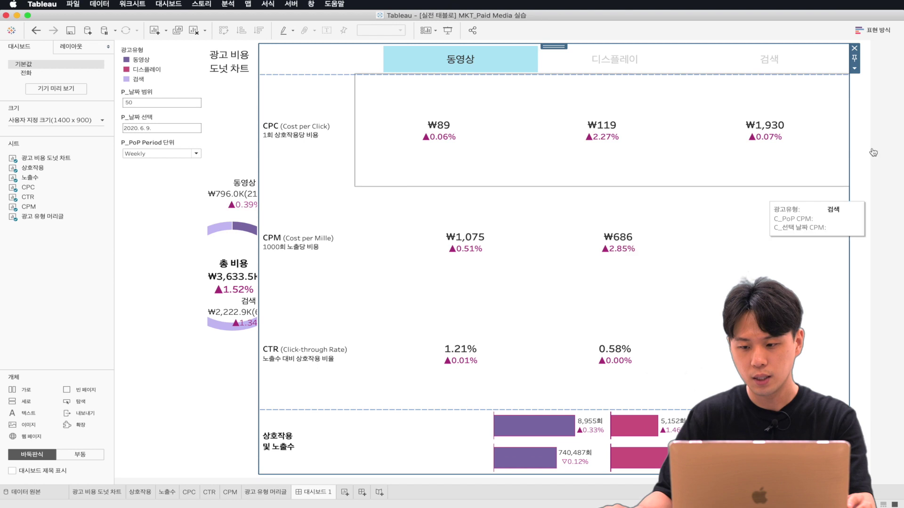
{"action": "left_click", "coordinate": [872, 47]}
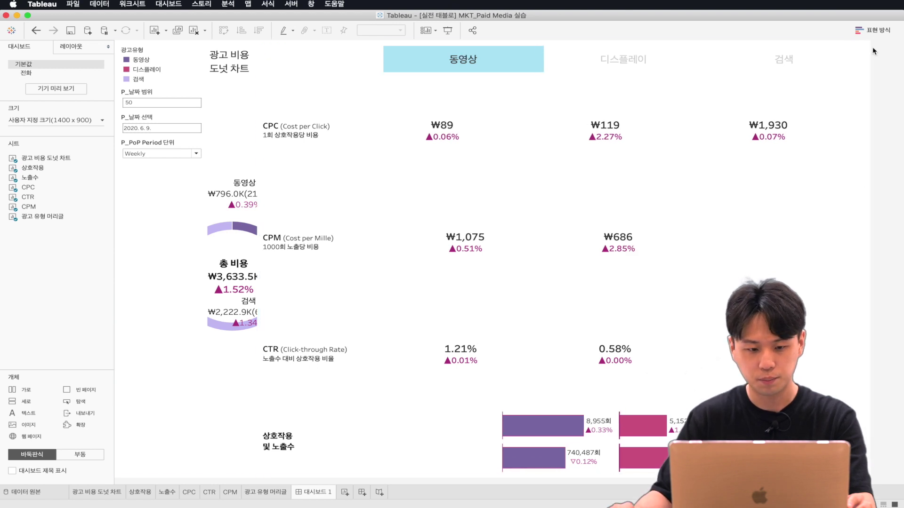
Step: Add a blank object across the dashboard's lower half and distribute the donut and metric sections above it evenly
{"action": "left_click_drag", "start_coordinate": [80, 390], "coordinate": [362, 472]}
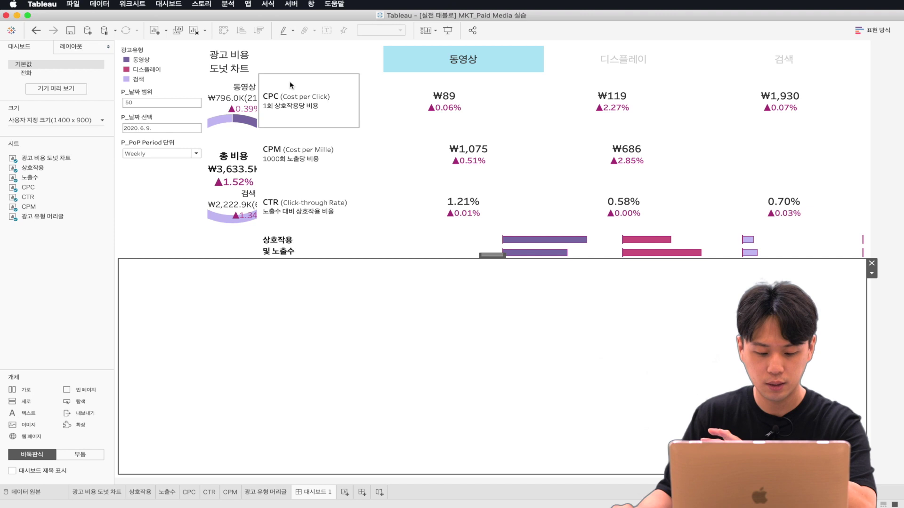
{"action": "left_click", "coordinate": [483, 58]}
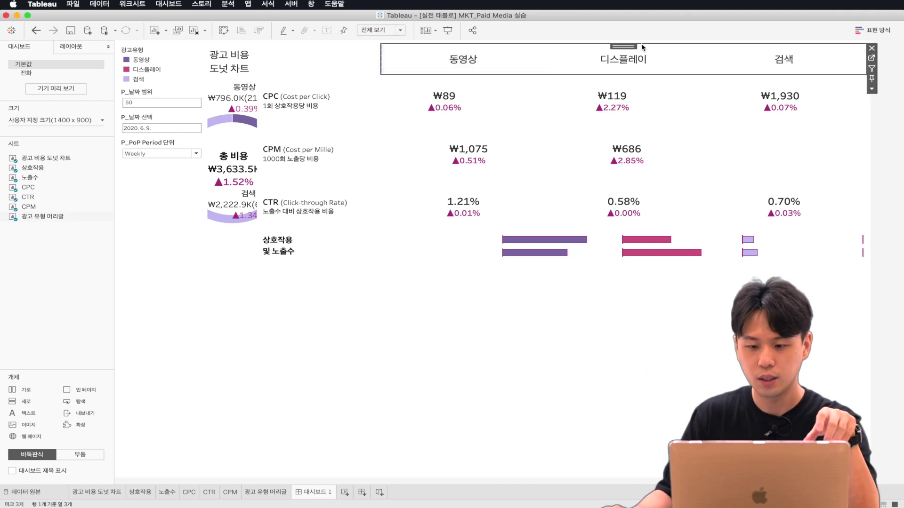
{"action": "double_click", "coordinate": [563, 46]}
{"action": "double_click", "coordinate": [563, 46]}
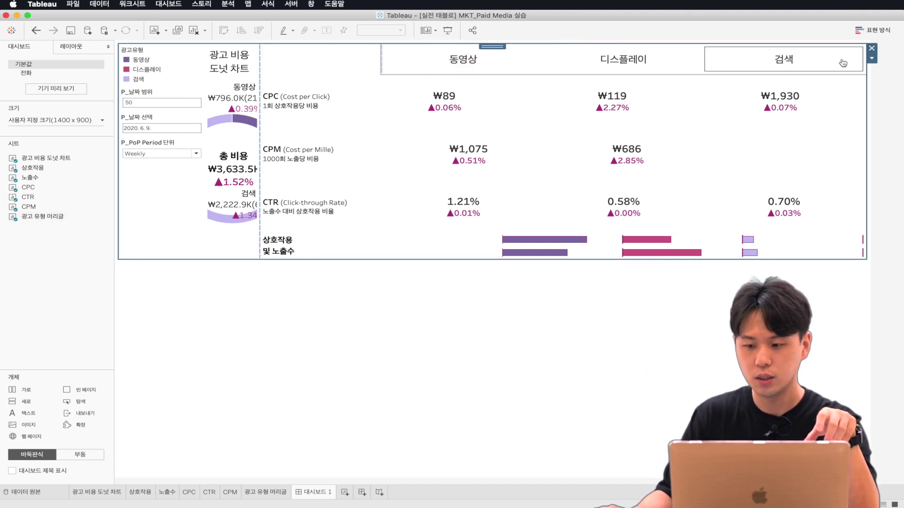
{"action": "left_click", "coordinate": [873, 60]}
{"action": "left_click", "coordinate": [870, 77]}
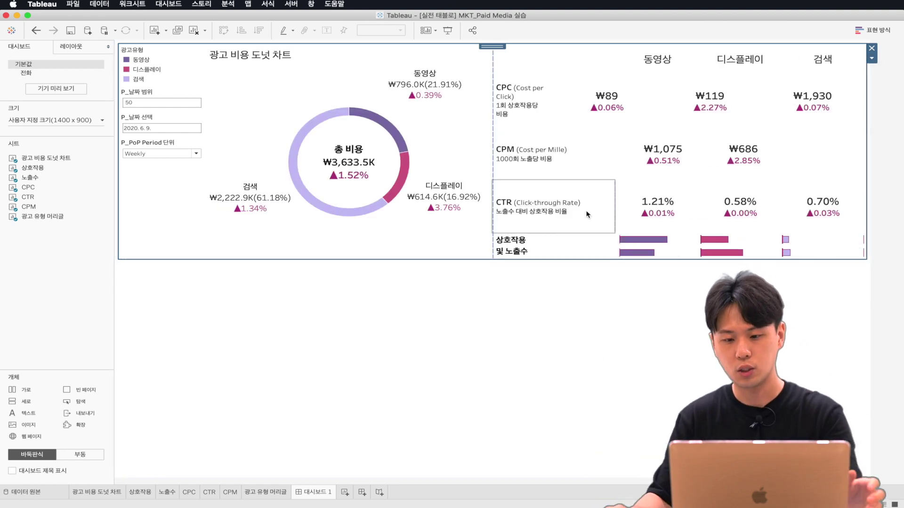
Step: Reduce the height of the ad-type header row and narrow the blank space before its 동영상 heading
{"action": "left_click", "coordinate": [605, 71]}
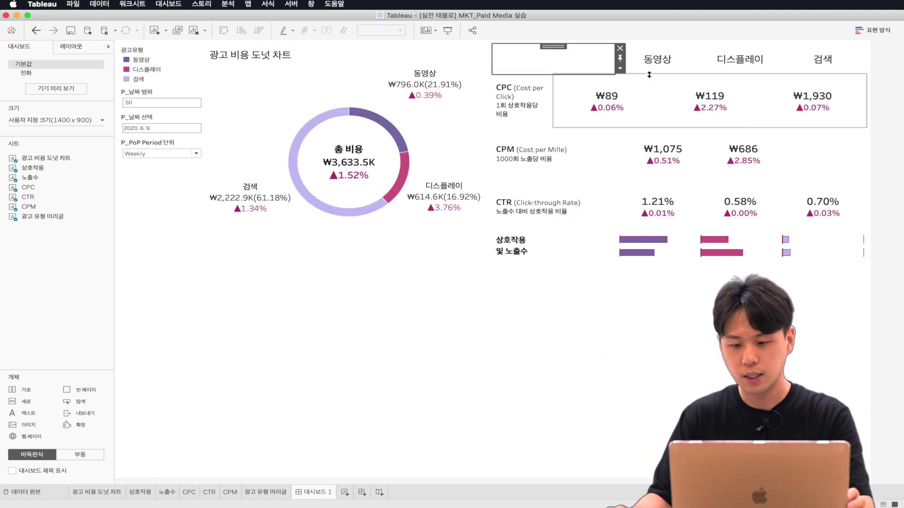
{"action": "left_click_drag", "start_coordinate": [649, 65], "coordinate": [649, 58]}
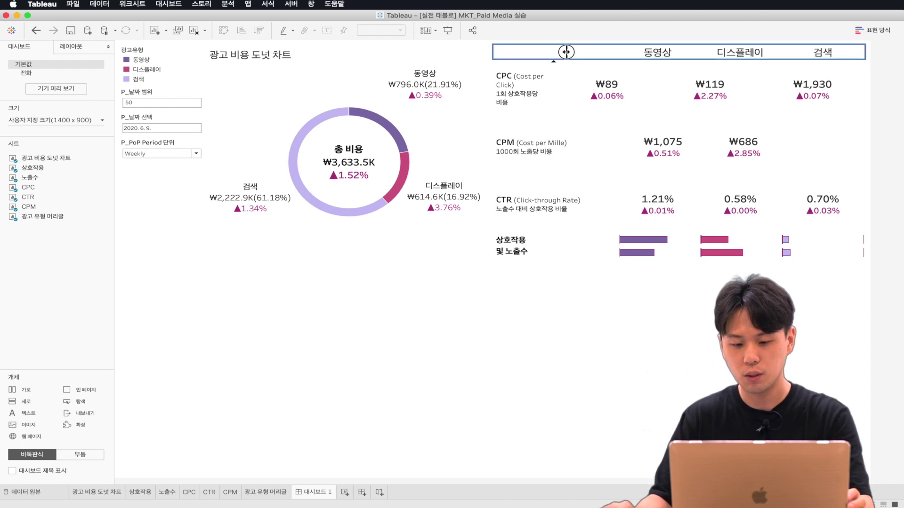
{"action": "left_click_drag", "start_coordinate": [576, 52], "coordinate": [548, 52]}
Step: Adjust the CPC, CPM, CTR and 상호작용 및 노출수 label widths to line up with the header's blank space
{"action": "left_click", "coordinate": [563, 75]}
{"action": "left_click", "coordinate": [550, 84]}
{"action": "key", "text": "Escape"}
{"action": "left_click_drag", "start_coordinate": [554, 94], "coordinate": [588, 137]}
{"action": "left_click_drag", "start_coordinate": [619, 187], "coordinate": [585, 188]}
{"action": "left_click", "coordinate": [572, 238]}
{"action": "left_click_drag", "start_coordinate": [615, 240], "coordinate": [585, 241]}
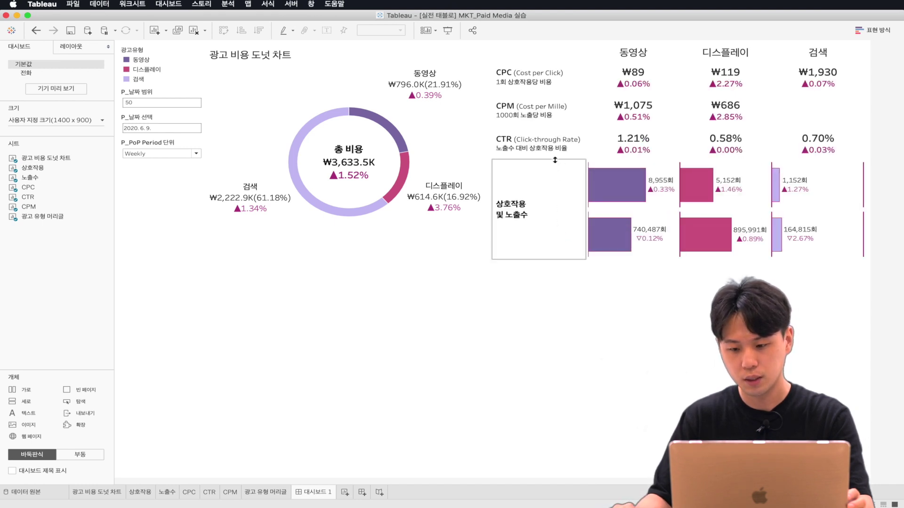
Step: Shorten the 상호작용 및 노출수 row slightly to give the CPC, CPM and CTR rows more height
{"action": "left_click_drag", "start_coordinate": [553, 160], "coordinate": [553, 175]}
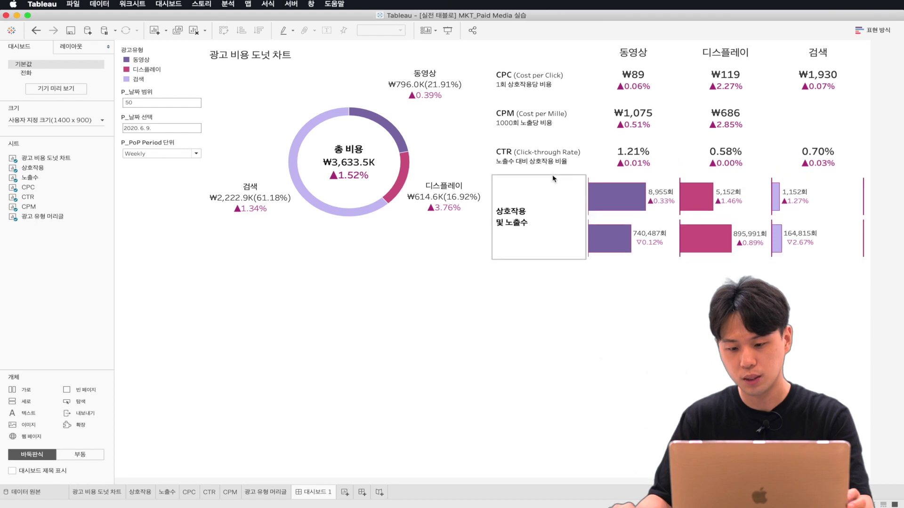
{"action": "left_click", "coordinate": [641, 226]}
{"action": "left_click", "coordinate": [687, 310]}
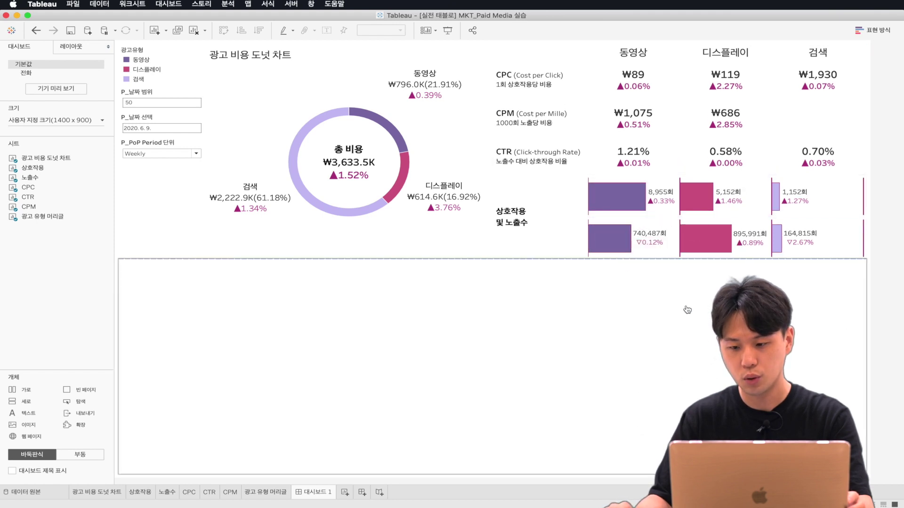
{"action": "left_click", "coordinate": [879, 258]}
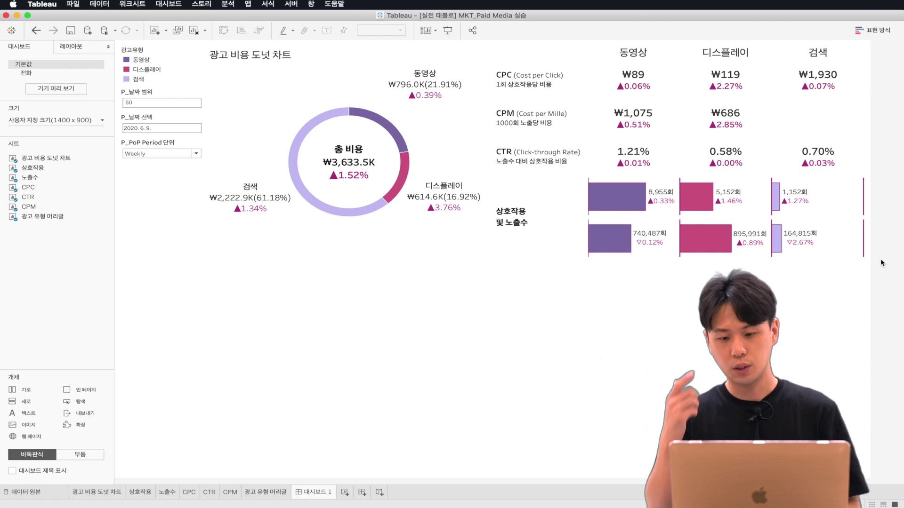
{"action": "left_click", "coordinate": [605, 88]}
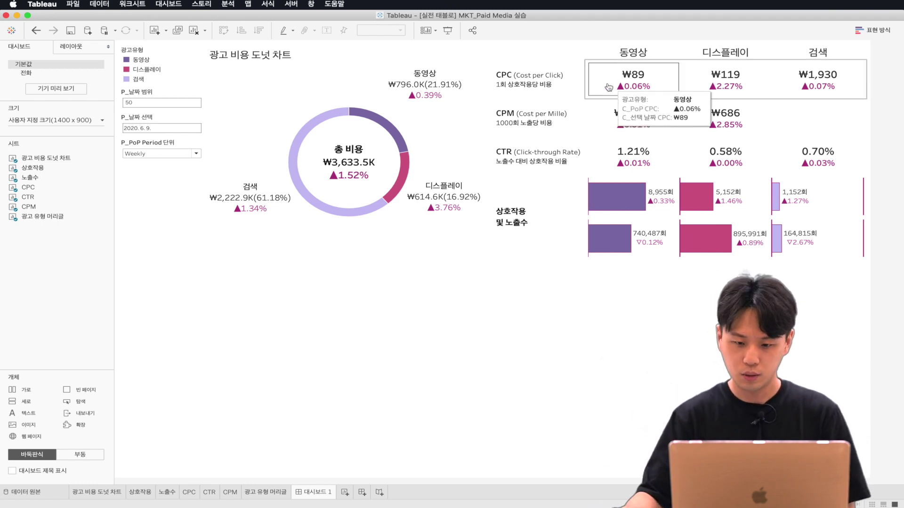
{"action": "right_click", "coordinate": [604, 86]}
{"action": "left_click", "coordinate": [622, 133]}
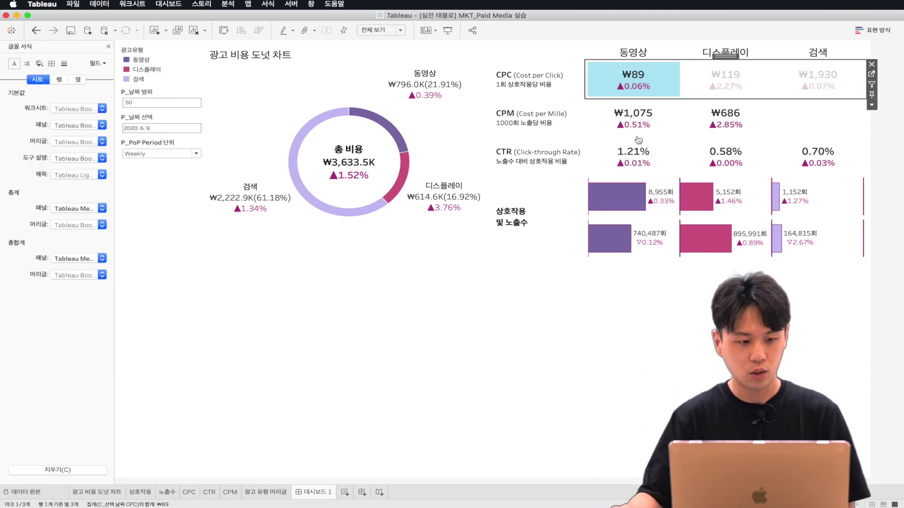
{"action": "left_click", "coordinate": [64, 64]}
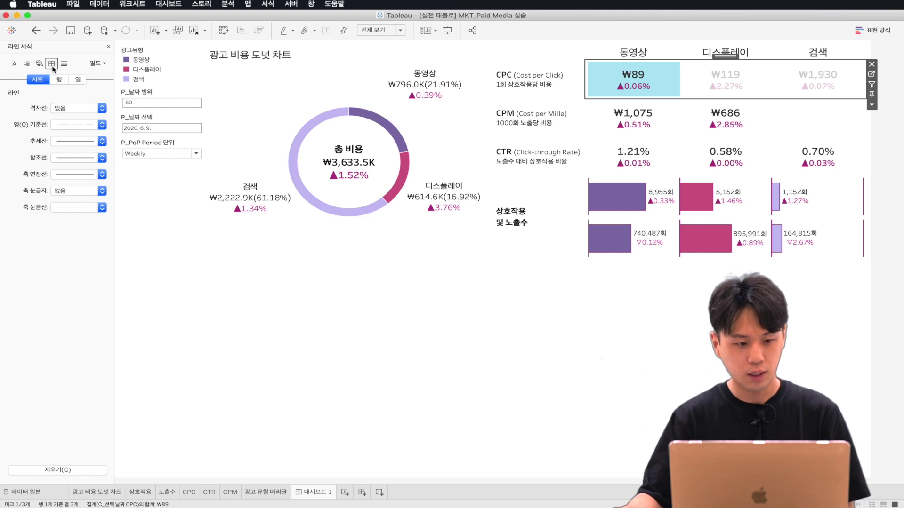
{"action": "left_click", "coordinate": [52, 63]}
{"action": "left_click", "coordinate": [108, 46]}
{"action": "key", "text": "Escape"}
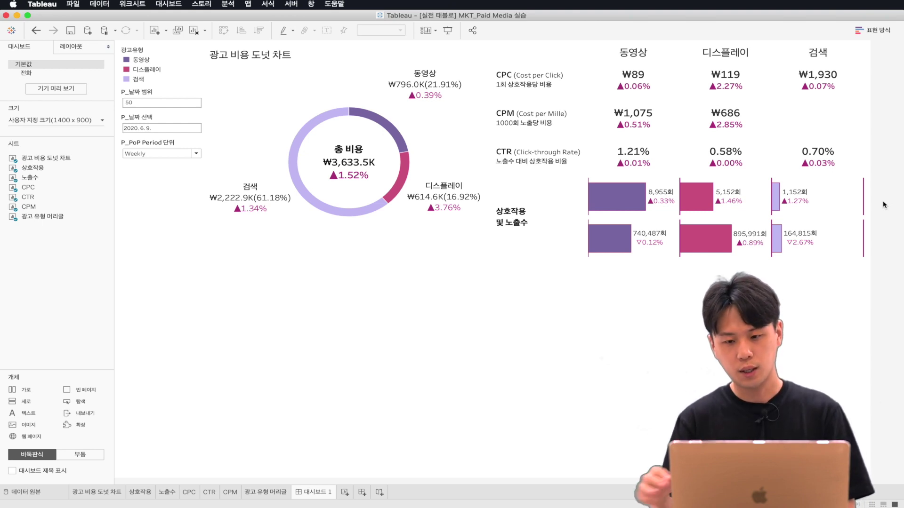
Step: Try 2020. 6. 1. as the P_날짜 선택 date and set the parameter to 2020. 6. 22
{"action": "mouse_move", "coordinate": [703, 117]}
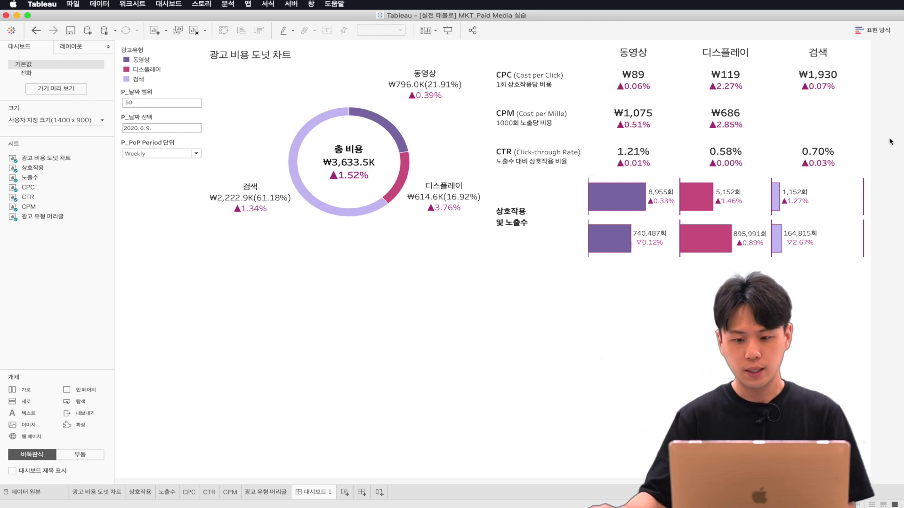
{"action": "left_click", "coordinate": [161, 128]}
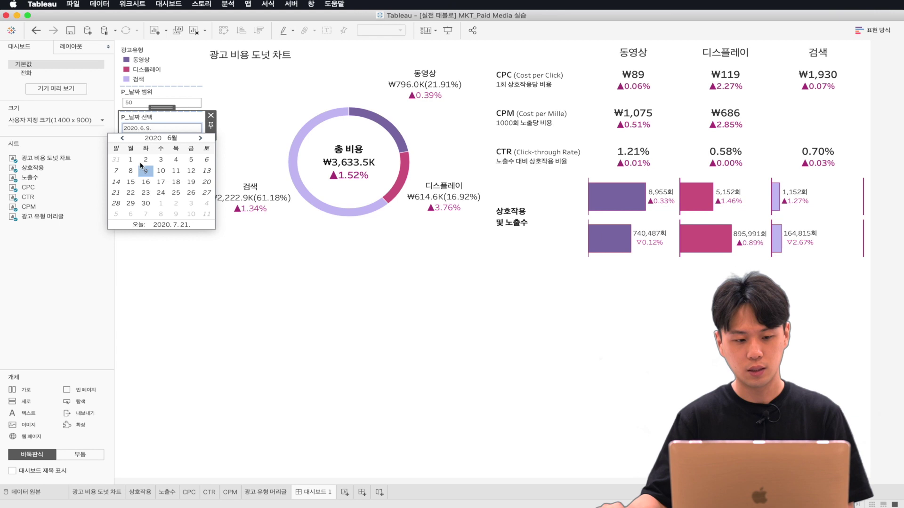
{"action": "left_click", "coordinate": [134, 159]}
{"action": "left_click", "coordinate": [159, 128]}
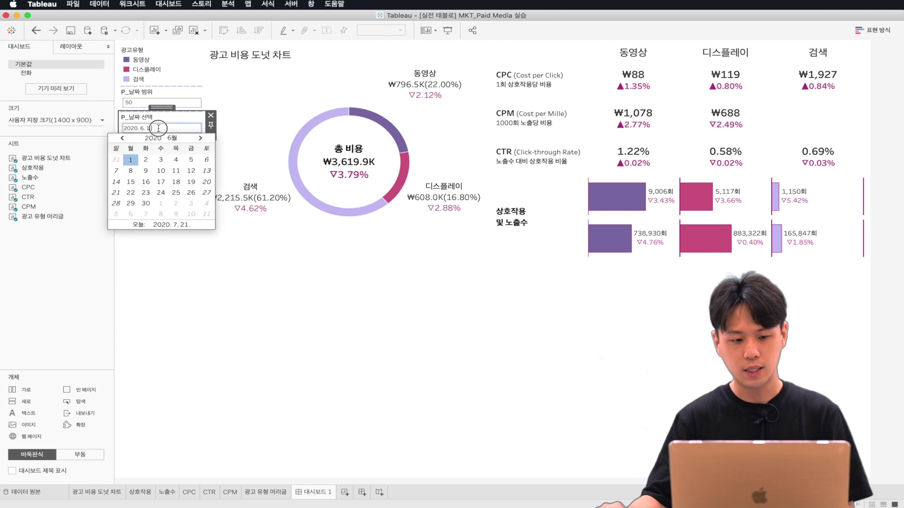
{"action": "left_click", "coordinate": [132, 192]}
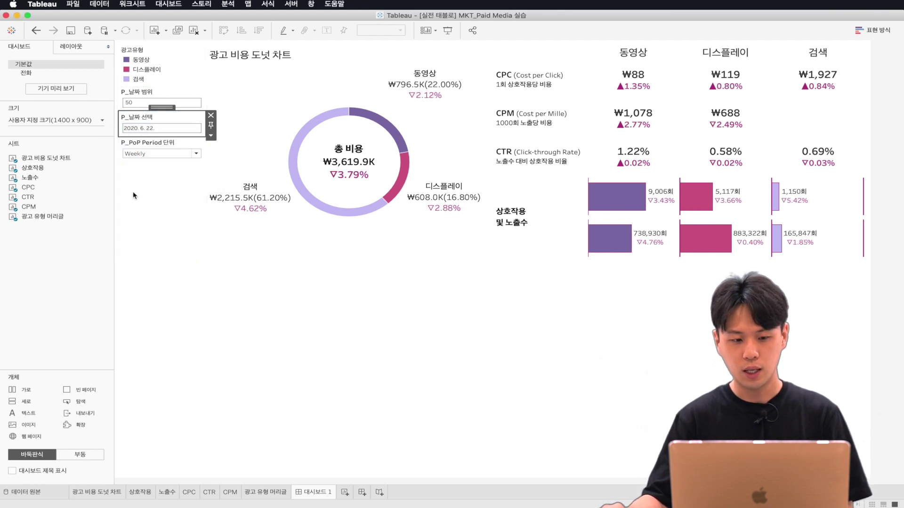
{"action": "left_click", "coordinate": [64, 258]}
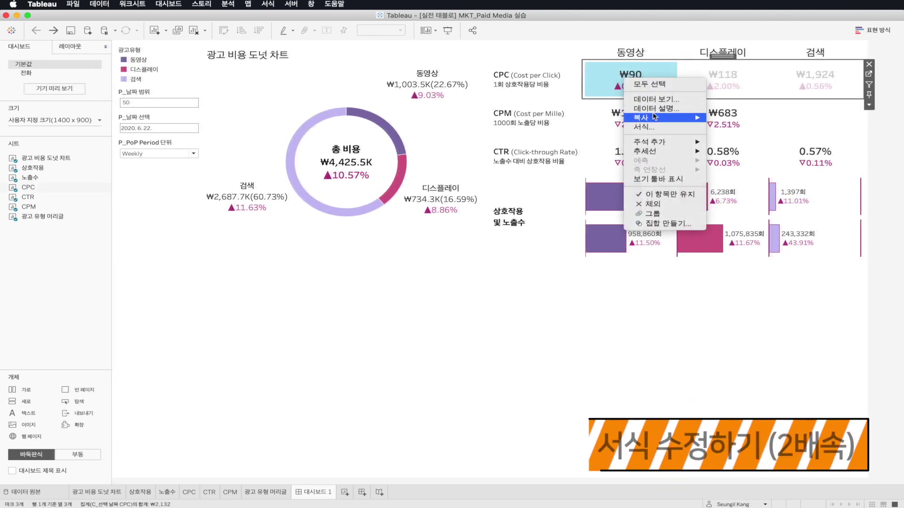
Step: Shade the CPC sheet's worksheet background light purple and add solid magenta column dividers to its pane and header
{"action": "left_click", "coordinate": [662, 118]}
{"action": "left_click", "coordinate": [39, 63]}
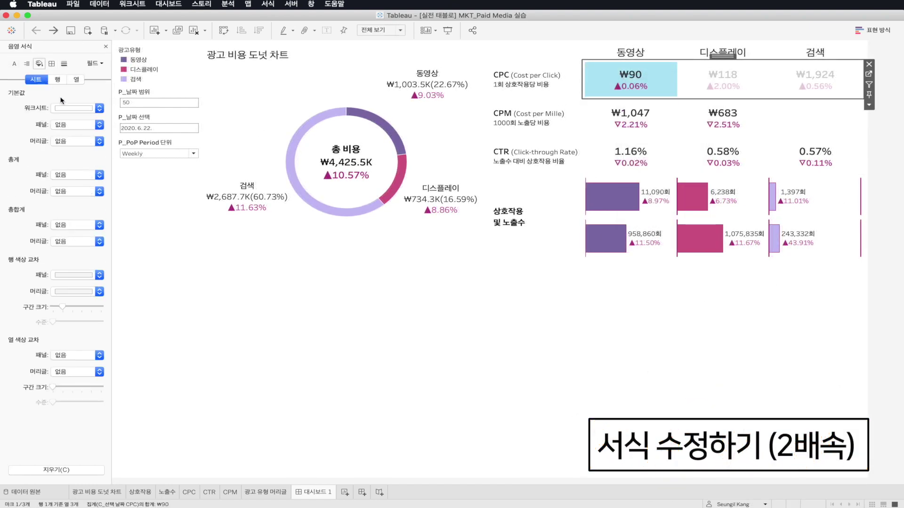
{"action": "left_click", "coordinate": [66, 107]}
{"action": "left_click", "coordinate": [110, 153]}
{"action": "left_click", "coordinate": [52, 63]}
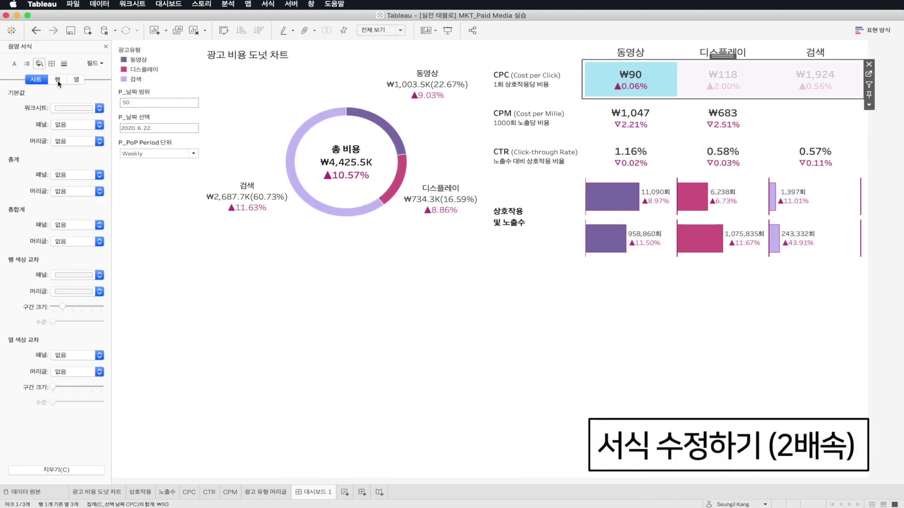
{"action": "left_click", "coordinate": [61, 341]}
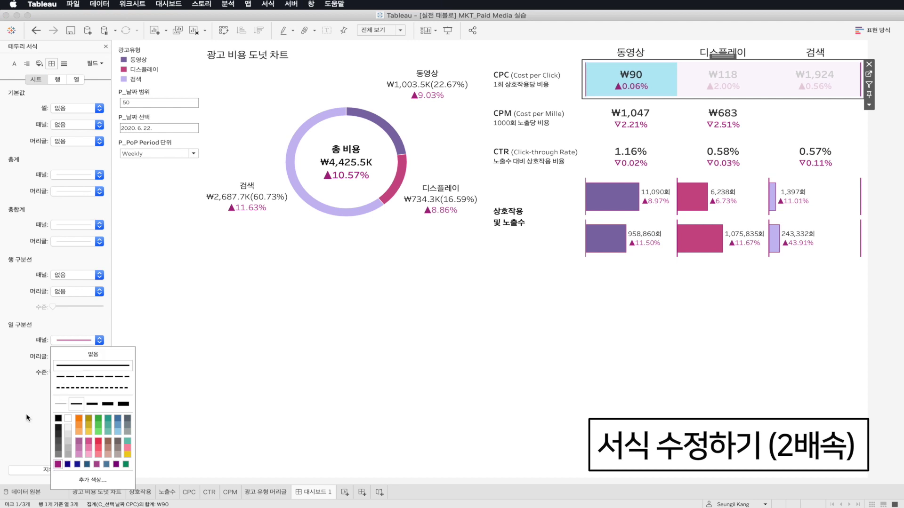
{"action": "left_click", "coordinate": [76, 369]}
Step: Give the CPM sheet light purple worksheet shading and solid magenta pane and header column dividers at the highest level
{"action": "left_click", "coordinate": [39, 63]}
{"action": "left_click", "coordinate": [76, 108]}
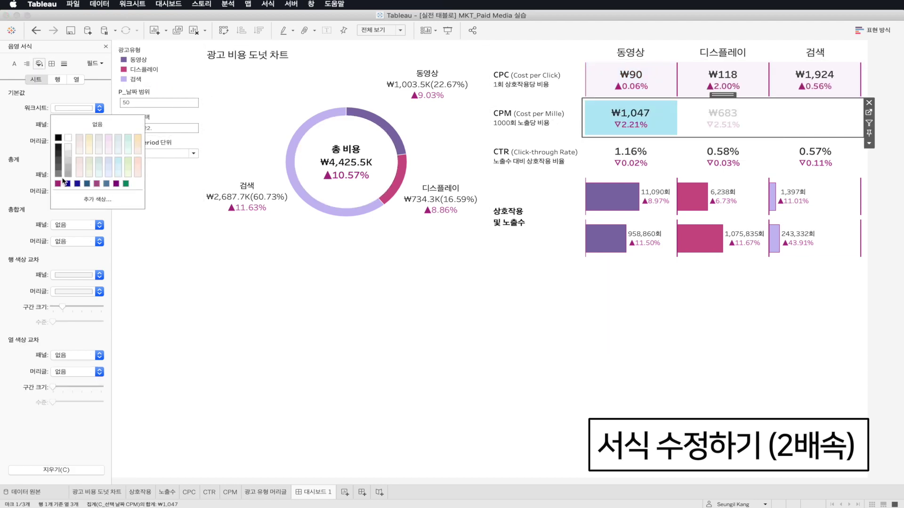
{"action": "left_click", "coordinate": [110, 153]}
{"action": "left_click", "coordinate": [52, 63]}
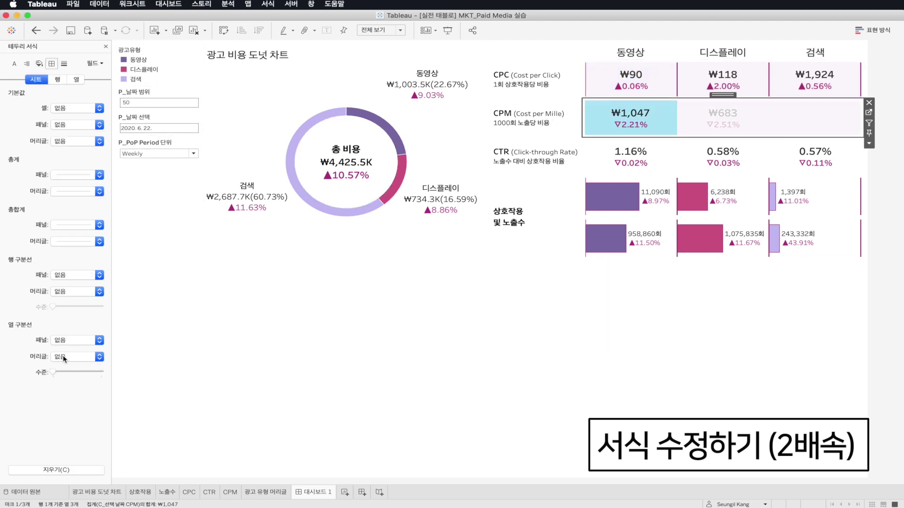
{"action": "left_click", "coordinate": [72, 341]}
{"action": "left_click", "coordinate": [58, 465]}
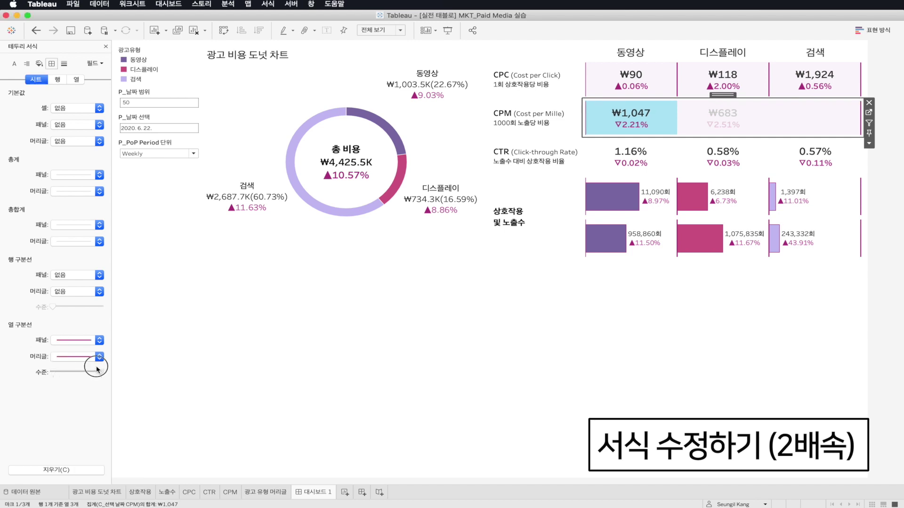
Step: Apply light purple worksheet shading to the CTR sheet, with solid magenta pane and header column dividers at the highest level
{"action": "left_click", "coordinate": [631, 155]}
{"action": "left_click", "coordinate": [39, 63]}
{"action": "left_click", "coordinate": [76, 108]}
{"action": "left_click", "coordinate": [83, 163]}
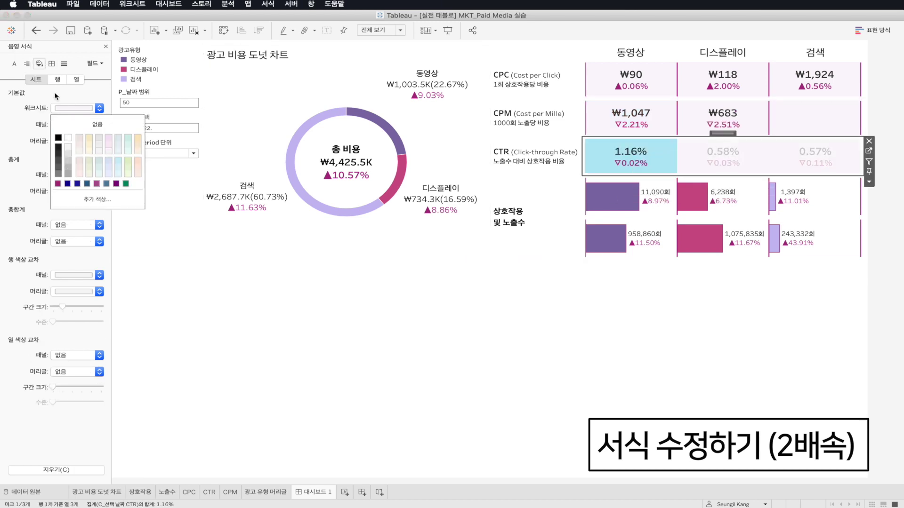
{"action": "left_click", "coordinate": [52, 63]}
{"action": "left_click", "coordinate": [57, 80]}
{"action": "left_click", "coordinate": [61, 356]}
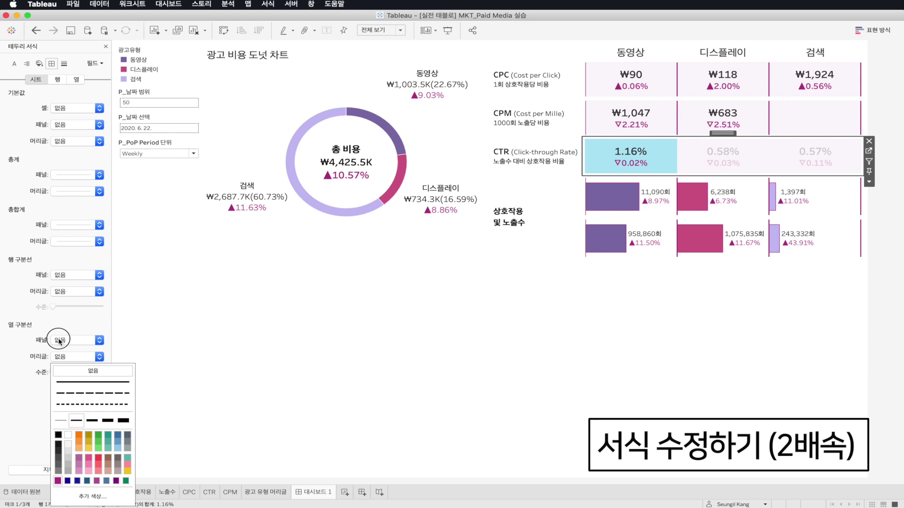
{"action": "left_click", "coordinate": [58, 464]}
{"action": "left_click_drag", "start_coordinate": [52, 372], "coordinate": [111, 377]}
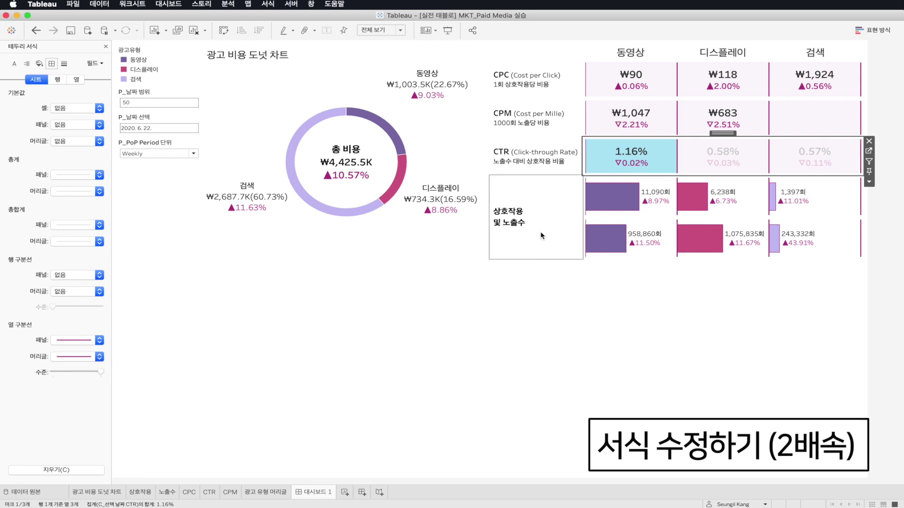
{"action": "left_click", "coordinate": [889, 229]}
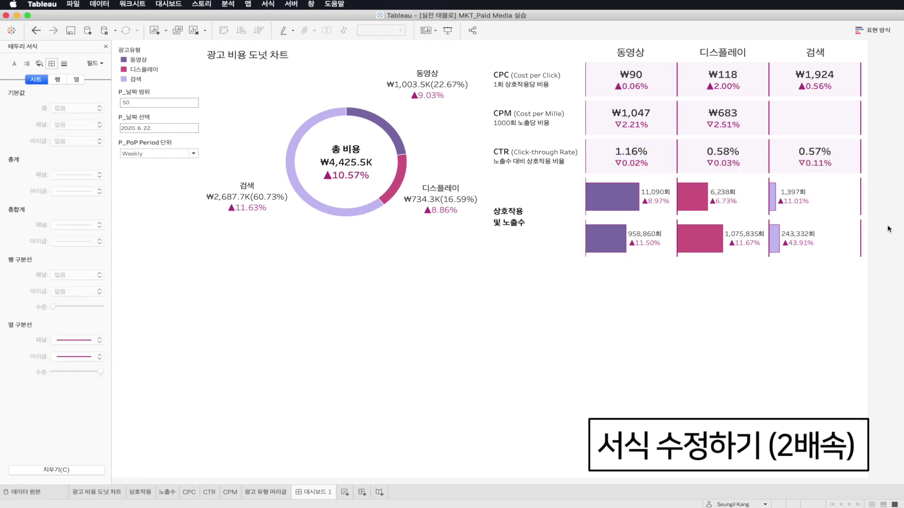